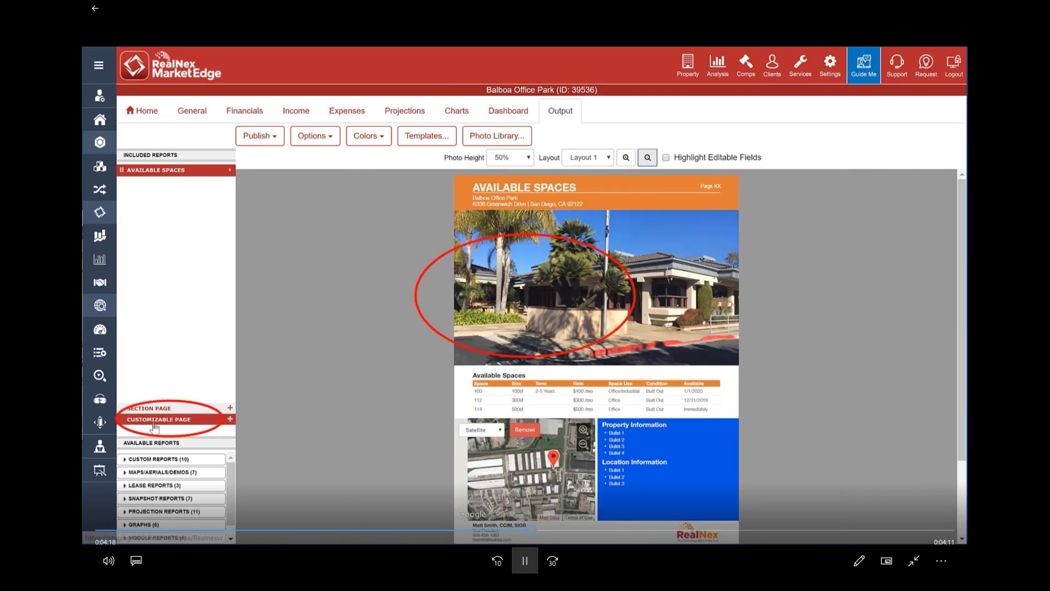
- Pause and resume the update video to examine the deal rooms' document counts and the RealNex Test documents' security levels
{"action": "left_click_drag", "start_coordinate": [164, 419], "coordinate": [166, 182]}
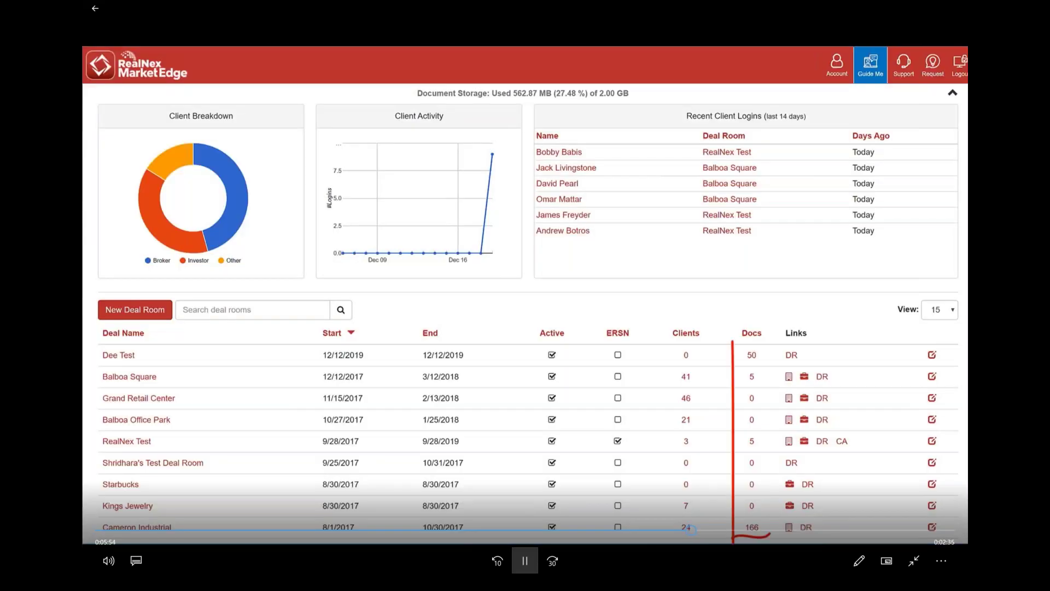
{"action": "key", "text": "space"}
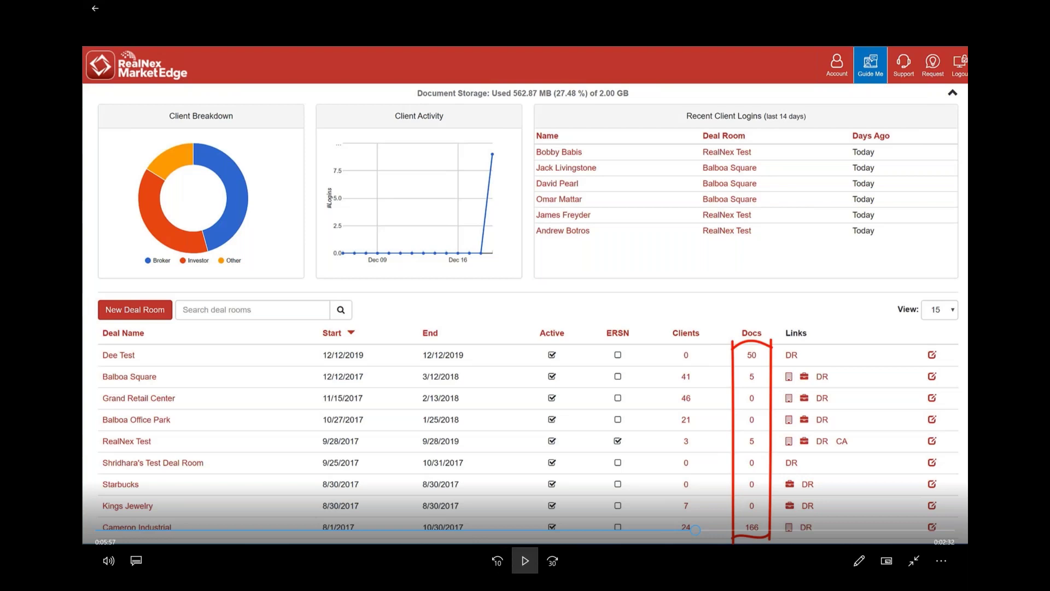
{"action": "left_click", "coordinate": [525, 560]}
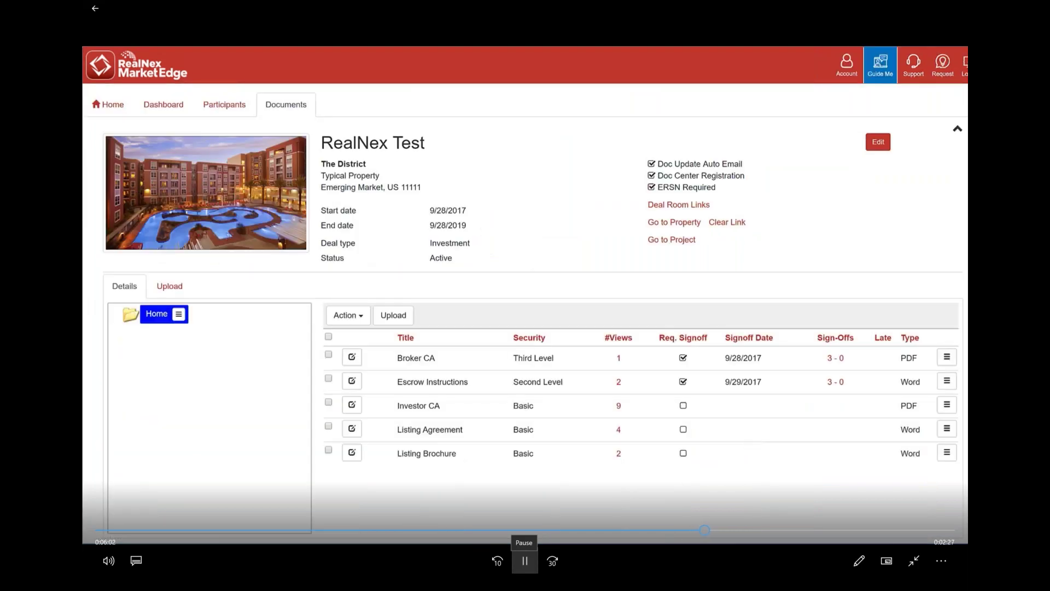
{"action": "left_click", "coordinate": [525, 561]}
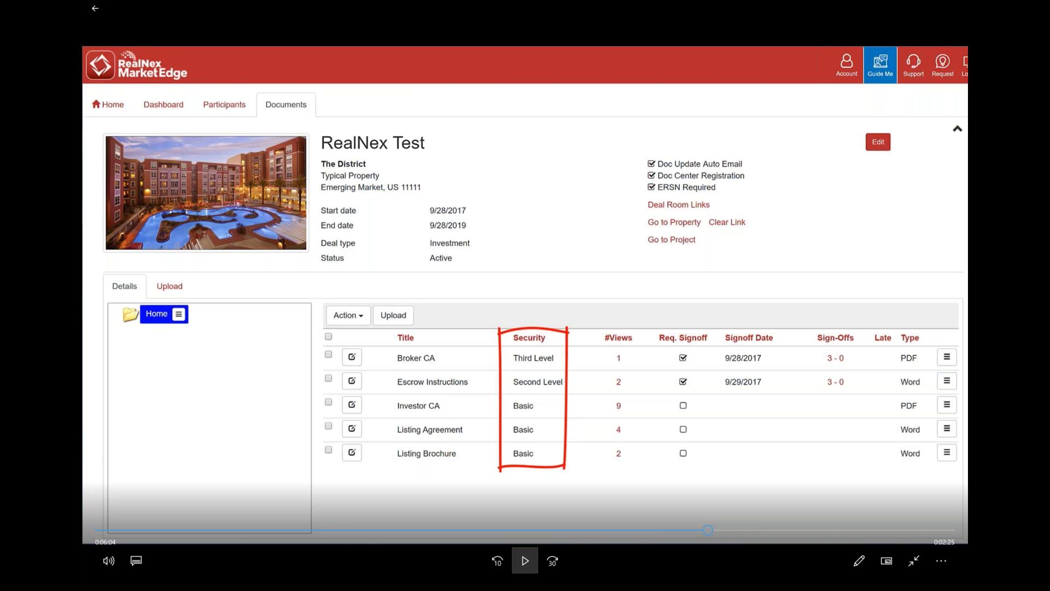
{"action": "mouse_move", "coordinate": [524, 561]}
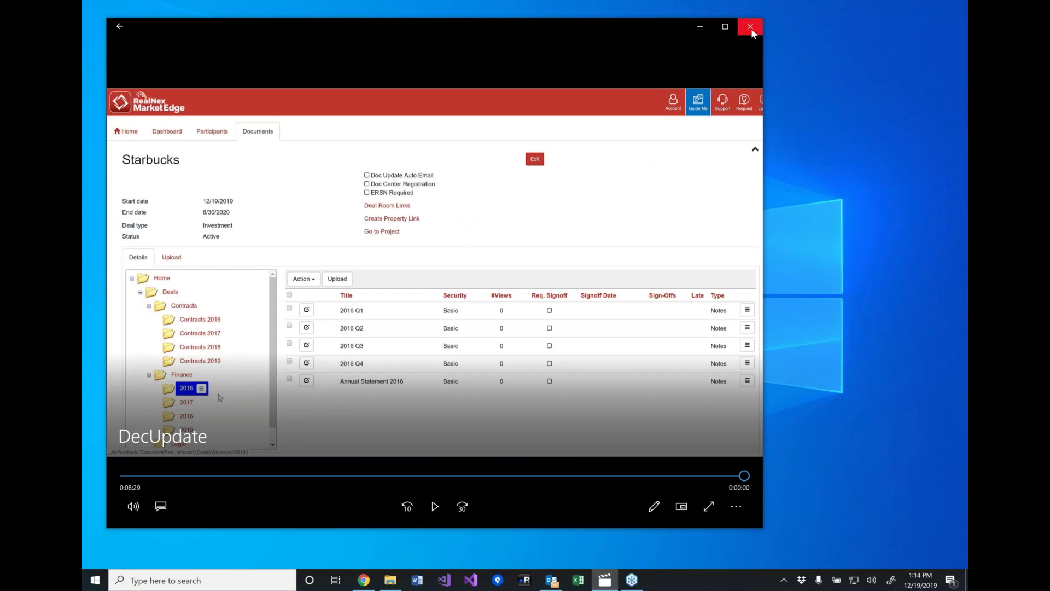
- Close the DecUpdate video player and switch to the RealNex CORE contacts list in Chrome
{"action": "left_click_drag", "start_coordinate": [660, 35], "coordinate": [695, 38]}
{"action": "left_click", "coordinate": [846, 36]}
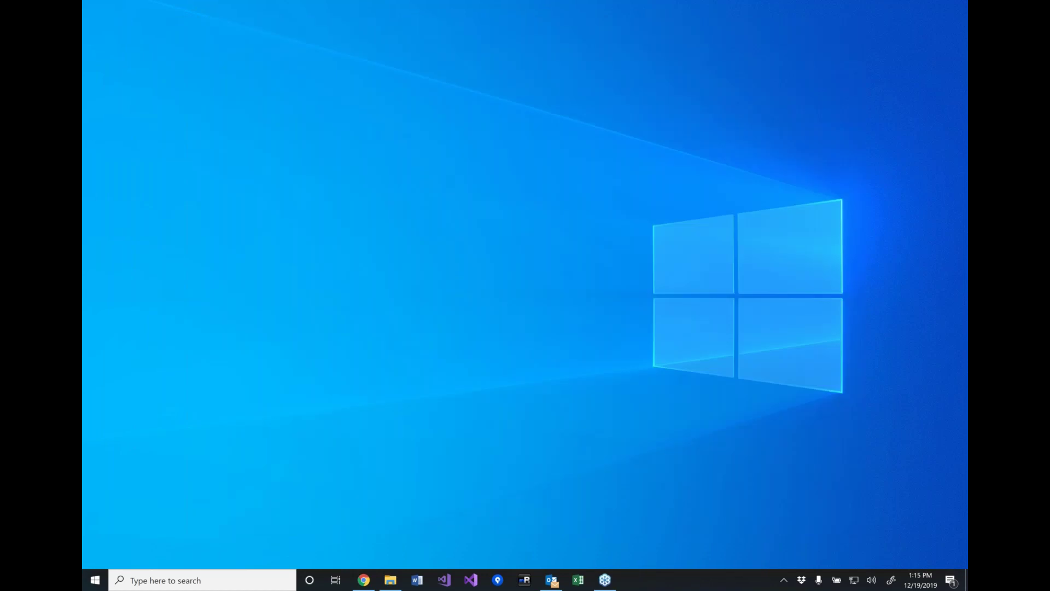
{"action": "left_click", "coordinate": [364, 579]}
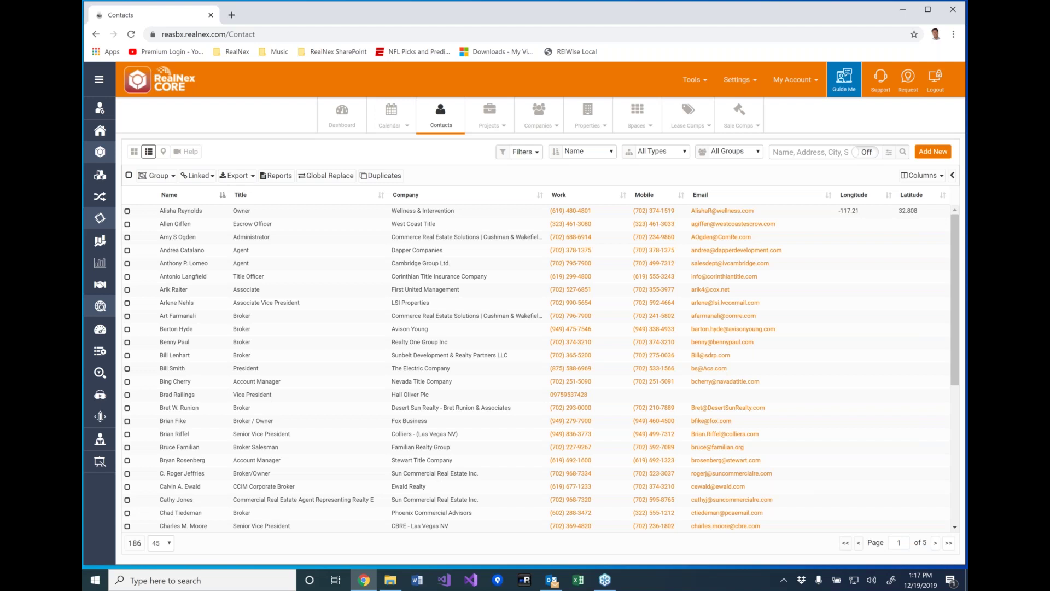
{"action": "left_click", "coordinate": [788, 149]}
{"action": "type", "text": "adkasdjlasd"}
{"action": "key", "text": "BackSpace"}
{"action": "key", "text": "BackSpace"}
{"action": "key", "text": "BackSpace"}
{"action": "key", "text": "BackSpace"}
{"action": "key", "text": "BackSpace"}
{"action": "key", "text": "BackSpace"}
{"action": "key", "text": "BackSpace"}
{"action": "key", "text": "BackSpace"}
{"action": "key", "text": "BackSpace"}
{"action": "key", "text": "BackSpace"}
- Search the contacts for the partial text "sm" with Fast Text Search off
{"action": "left_click", "coordinate": [788, 149]}
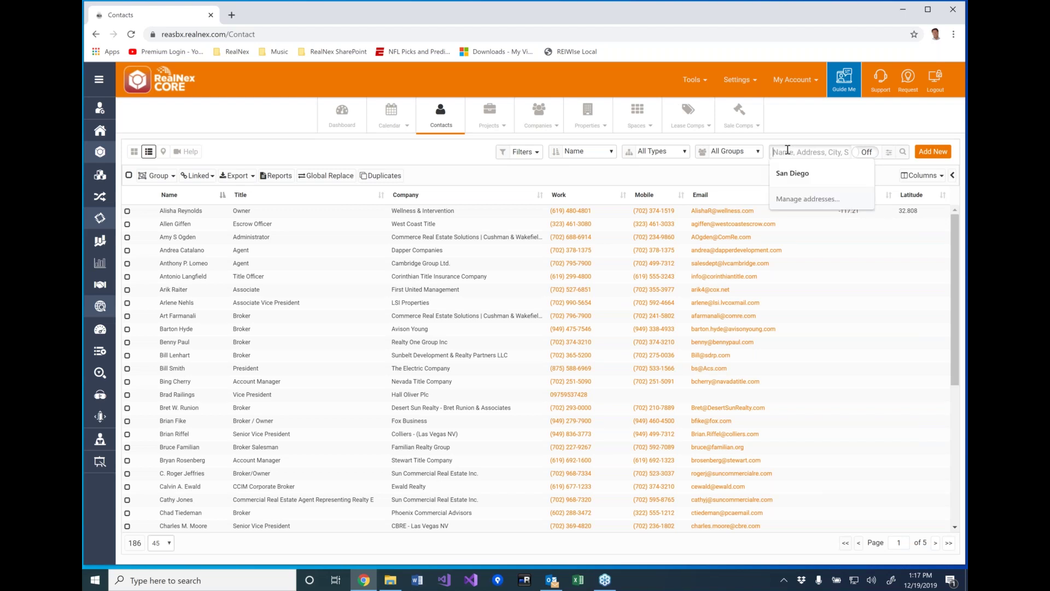
{"action": "type", "text": "sm"}
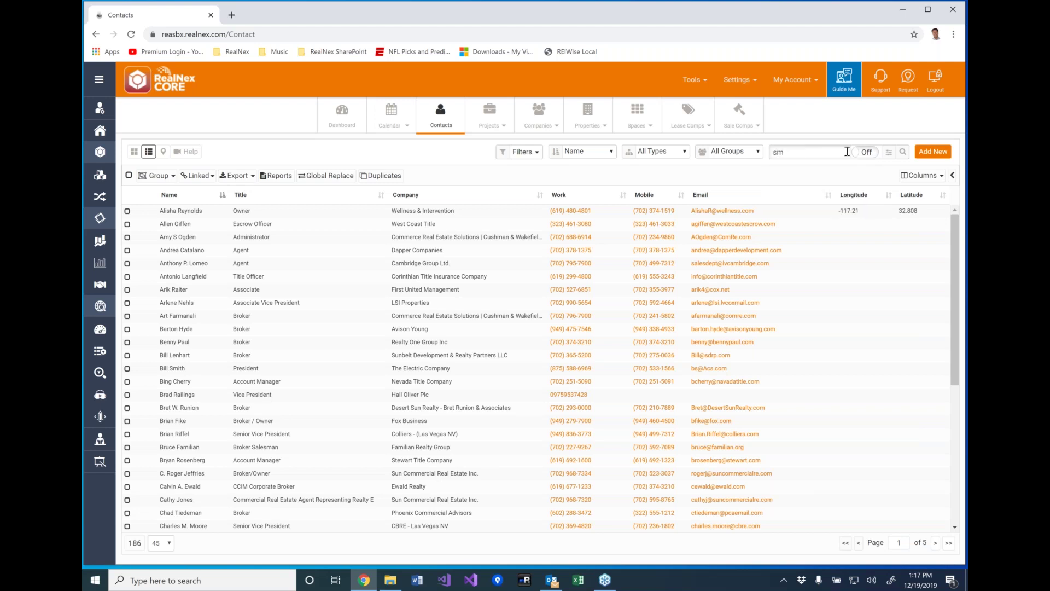
{"action": "left_click", "coordinate": [902, 154]}
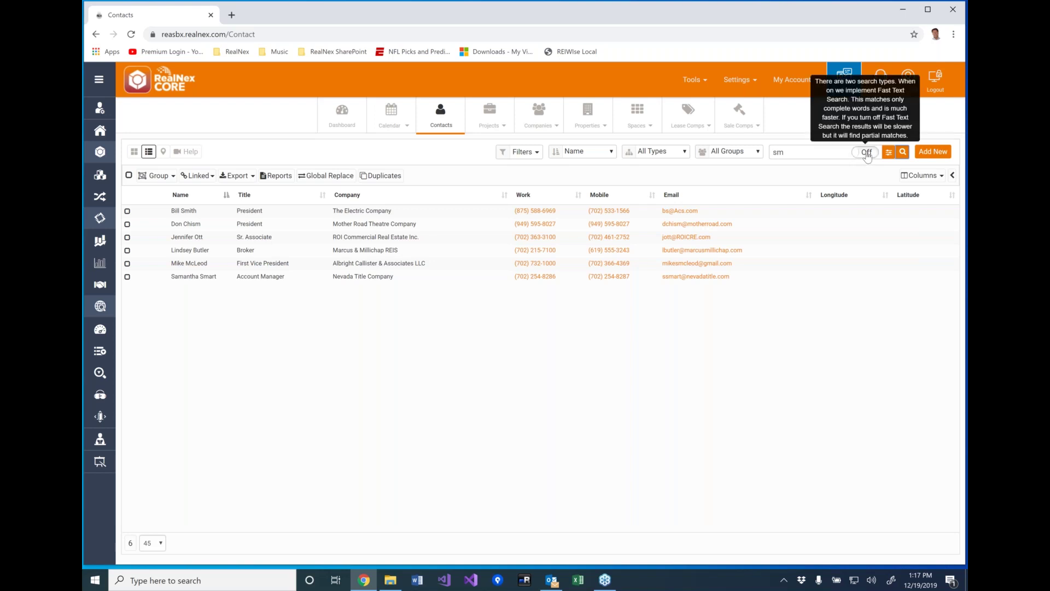
- Replace the search text with "588" and search the contacts for that partial phone number
{"action": "left_click", "coordinate": [902, 151]}
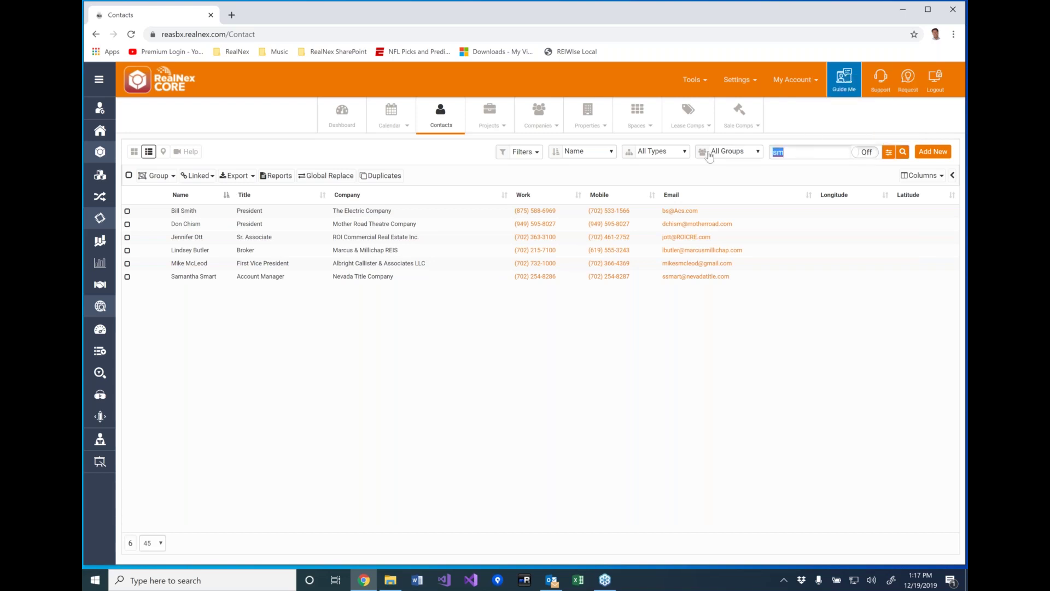
{"action": "type", "text": "588"}
{"action": "left_click", "coordinate": [903, 152]}
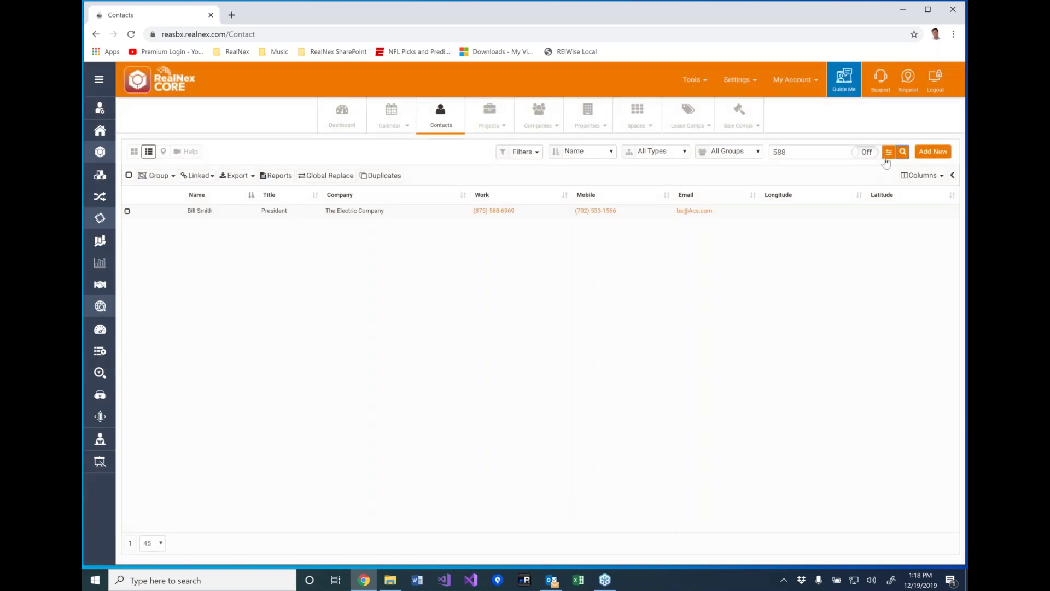
- Turn on Fast Text Search and search the contacts for a complete first name
{"action": "left_click", "coordinate": [865, 152]}
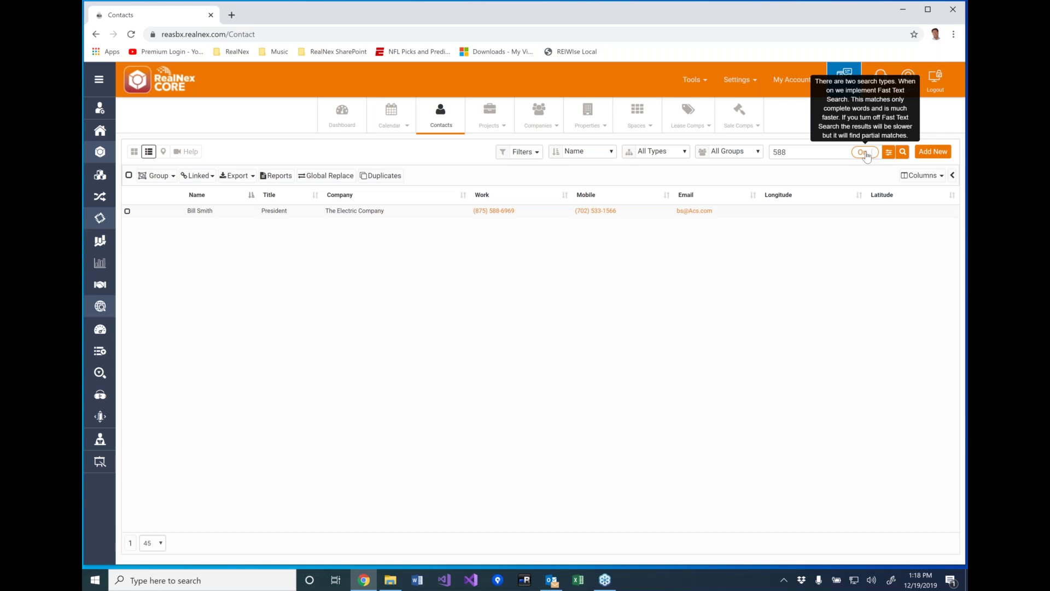
{"action": "left_click_drag", "start_coordinate": [774, 152], "coordinate": [749, 159]}
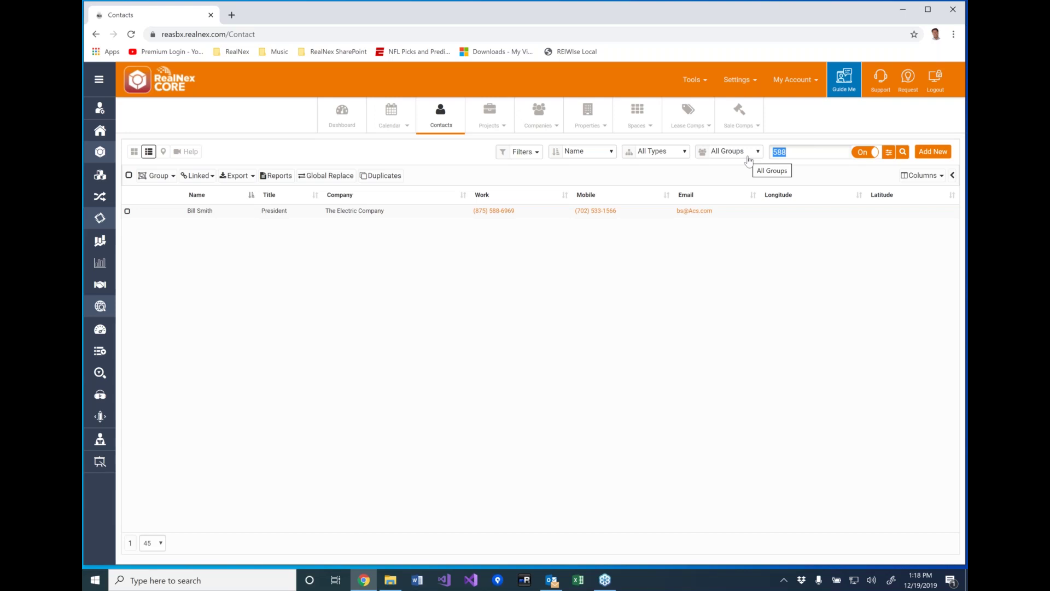
{"action": "type", "text": "jo"}
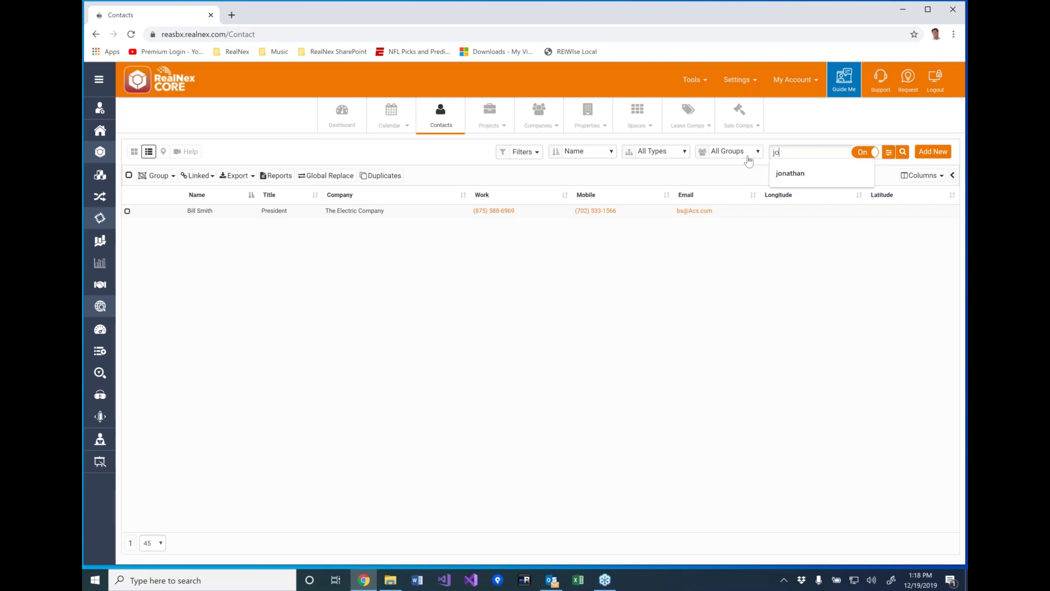
{"action": "type", "text": "nathan"}
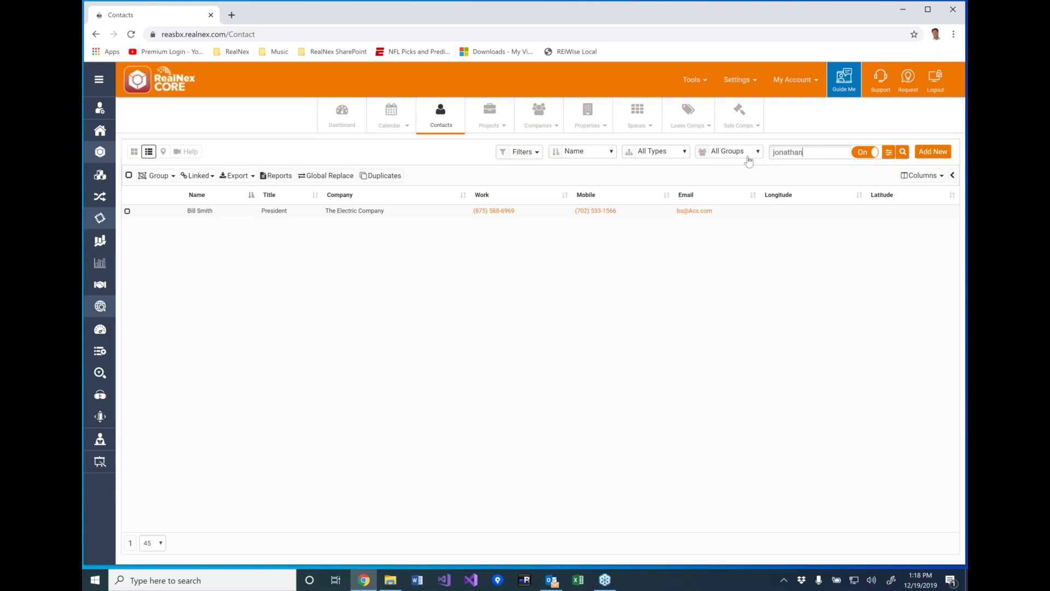
{"action": "key", "text": "Return"}
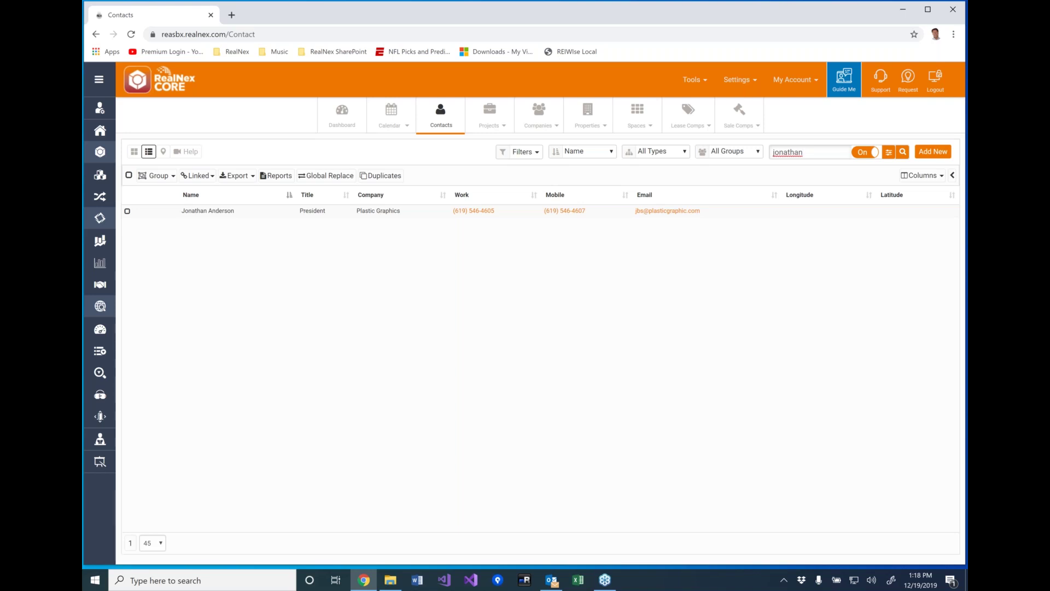
- Turn off Fast Text Search, clear the search text and reload the full contacts list
{"action": "mouse_move", "coordinate": [861, 155]}
{"action": "left_click", "coordinate": [857, 154]}
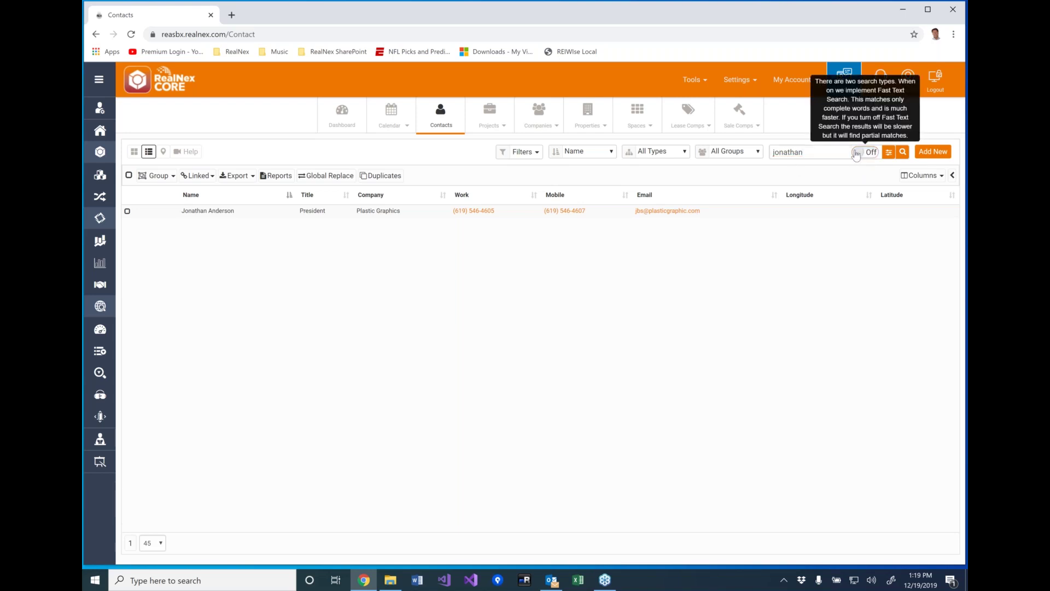
{"action": "double_click", "coordinate": [811, 154]}
{"action": "key", "text": "BackSpace"}
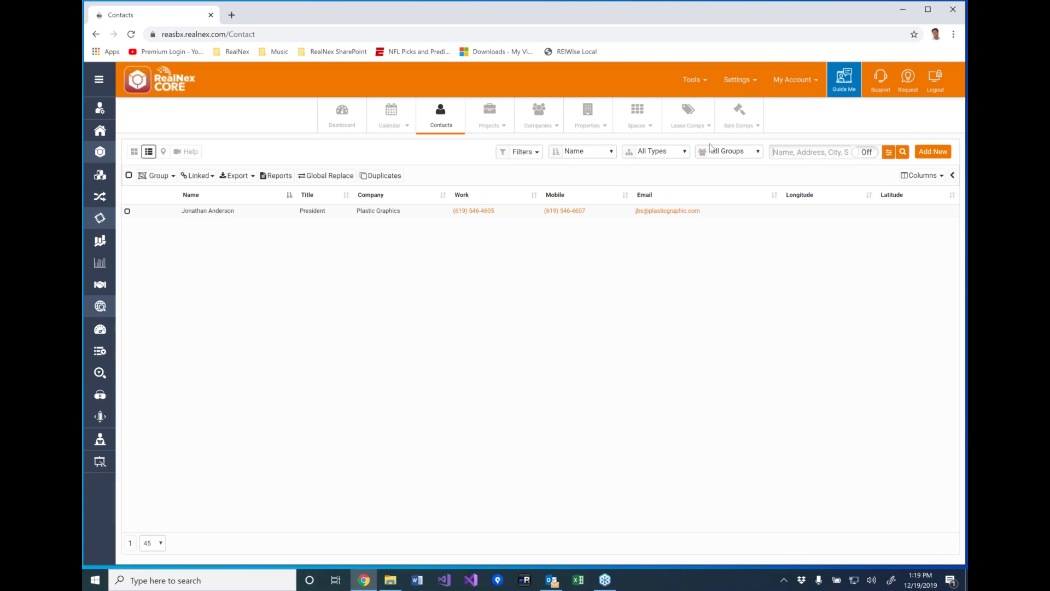
{"action": "left_click", "coordinate": [902, 152]}
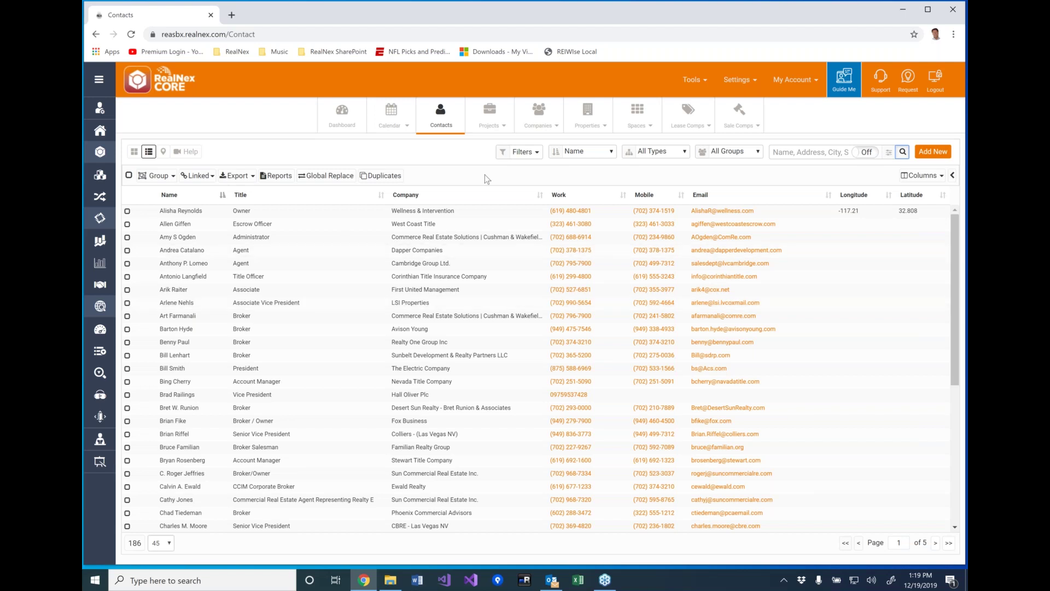
- Open the details pane beside the contacts list, review the first contact's Investor profile and switch to the Tenant fields
{"action": "left_click", "coordinate": [953, 177]}
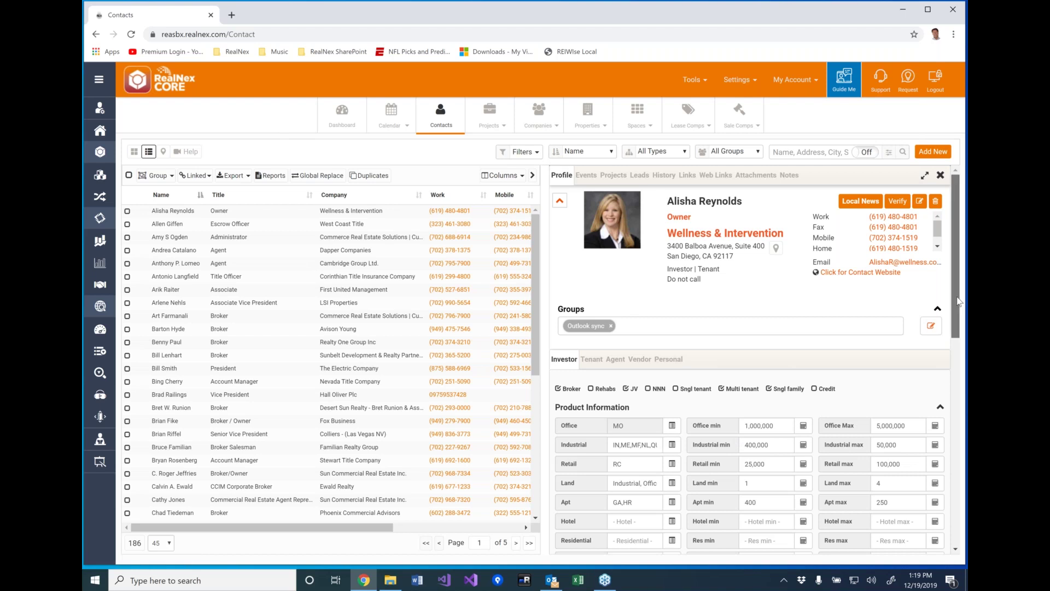
{"action": "scroll", "coordinate": [960, 301], "scroll_direction": "down", "scroll_amount": 4}
{"action": "scroll", "coordinate": [755, 368], "scroll_direction": "up", "scroll_amount": 3}
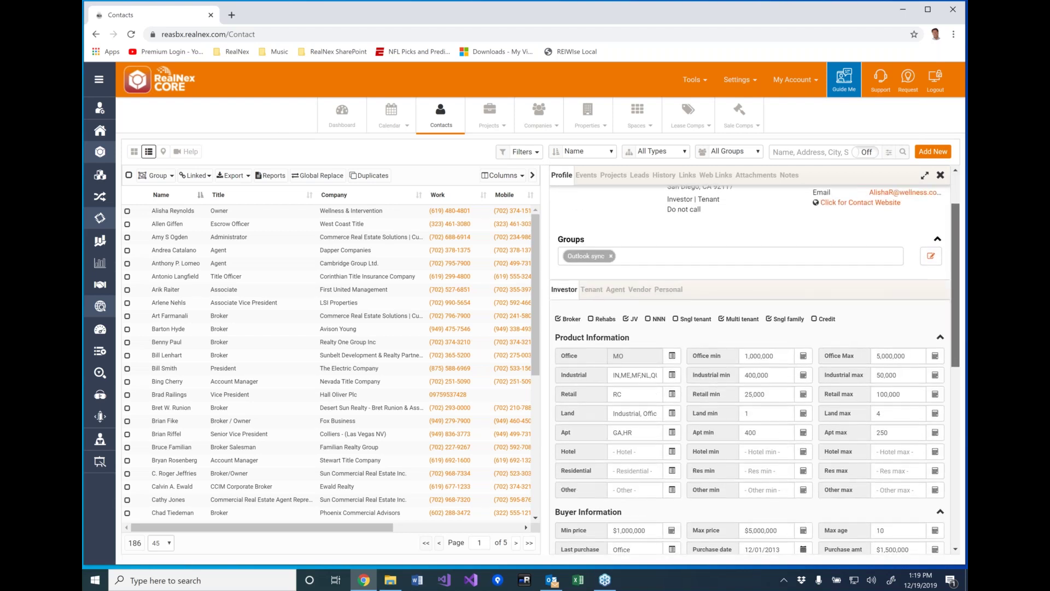
{"action": "scroll", "coordinate": [755, 370], "scroll_direction": "up", "scroll_amount": 2}
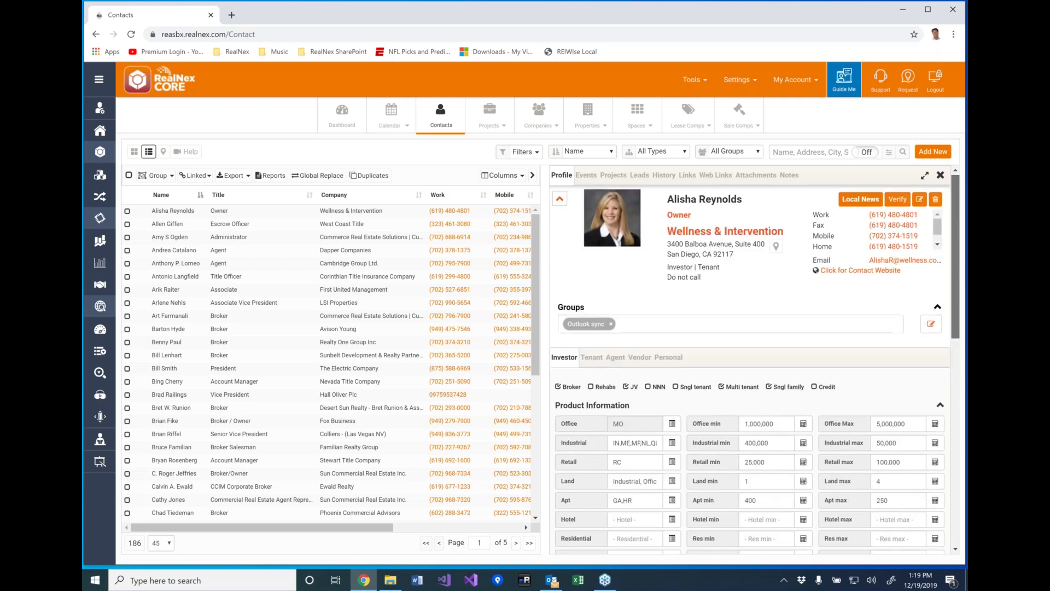
{"action": "left_click", "coordinate": [587, 358]}
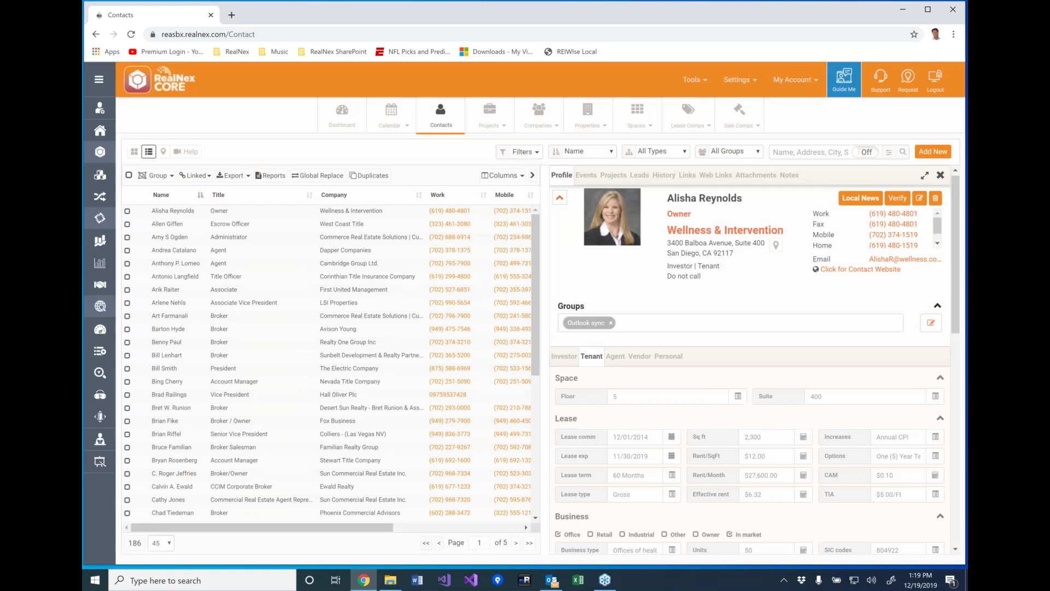
- Collapse the contact header and the Space, Groups and Business sections of the Tenant profile
{"action": "left_click", "coordinate": [560, 199]}
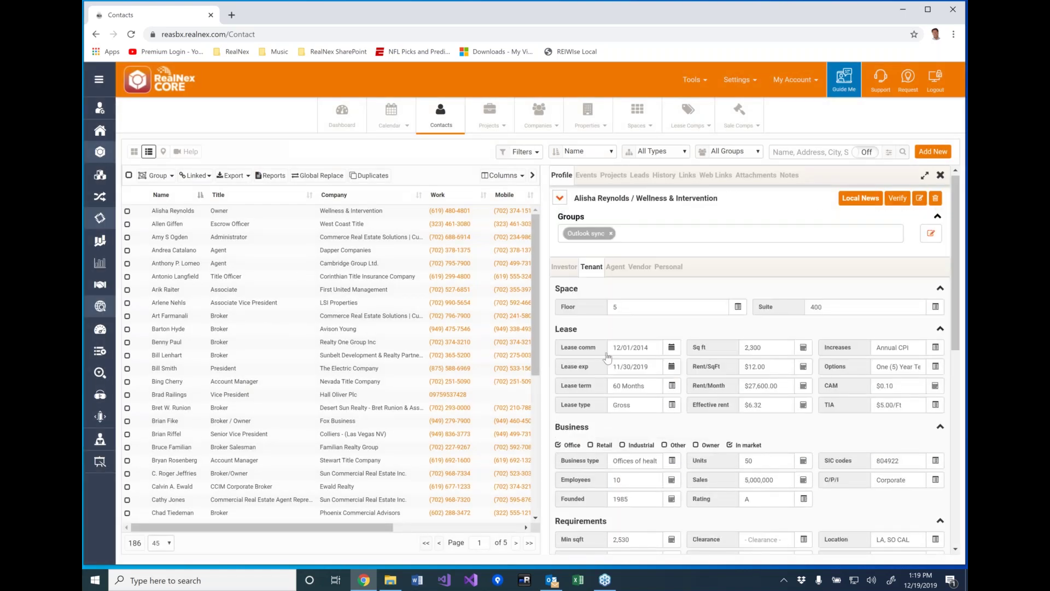
{"action": "left_click", "coordinate": [940, 290]}
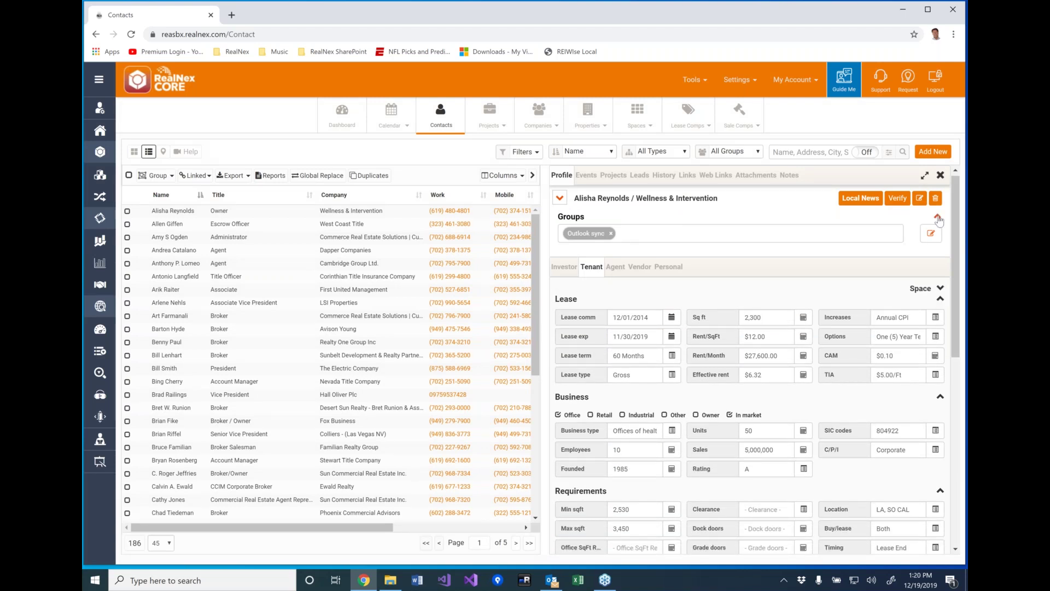
{"action": "left_click", "coordinate": [938, 218]}
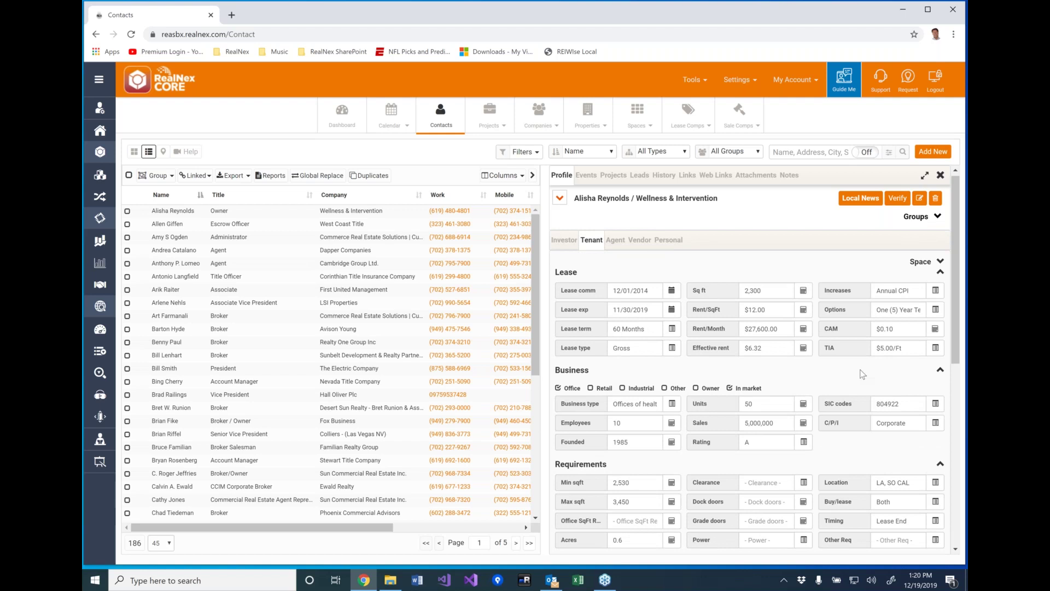
{"action": "left_click", "coordinate": [940, 370]}
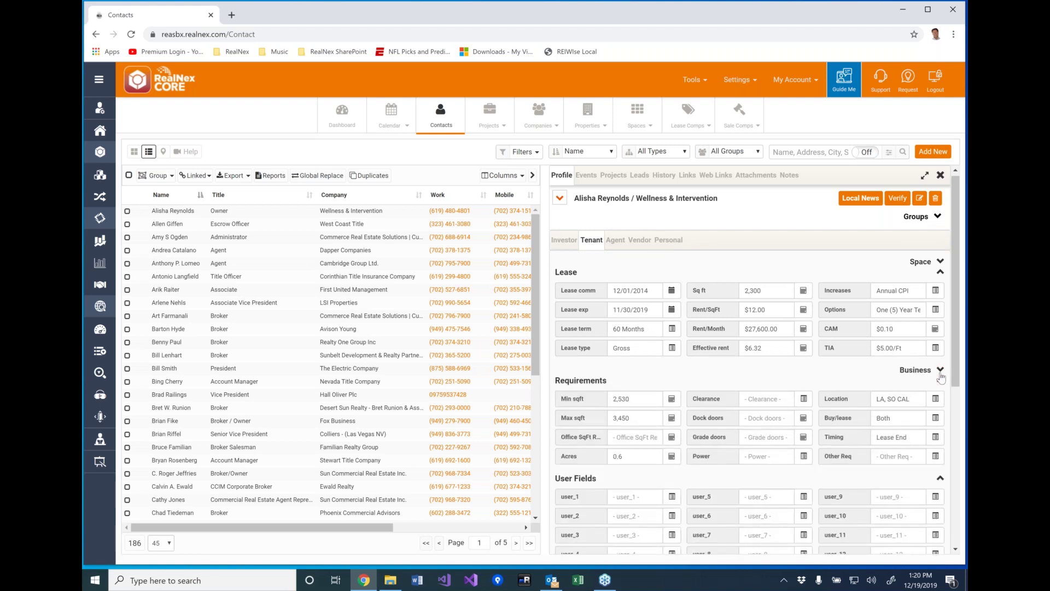
{"action": "left_click", "coordinate": [941, 370]}
{"action": "left_click", "coordinate": [940, 370]}
- View the History of the Sunbelt Development broker, the First United Management associate and the LSI Properties associate vice president
{"action": "left_click", "coordinate": [182, 355]}
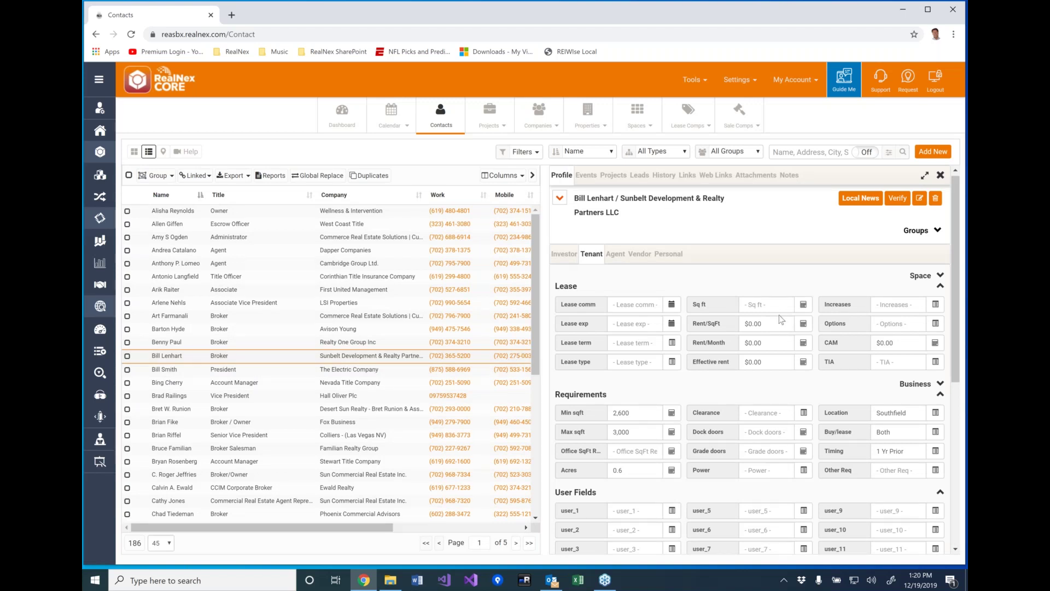
{"action": "left_click", "coordinate": [664, 177]}
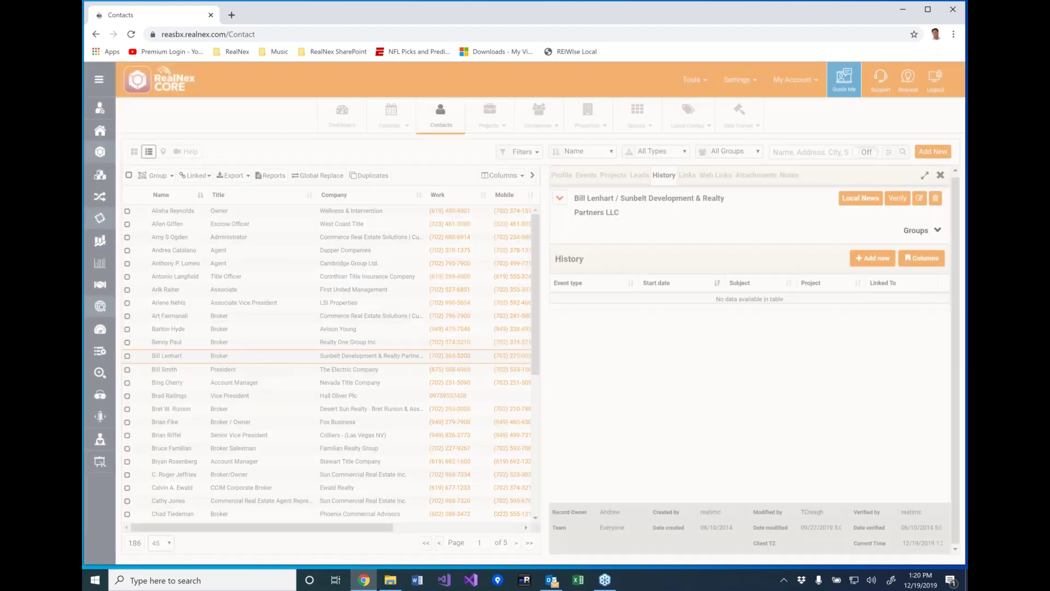
{"action": "left_click", "coordinate": [162, 292]}
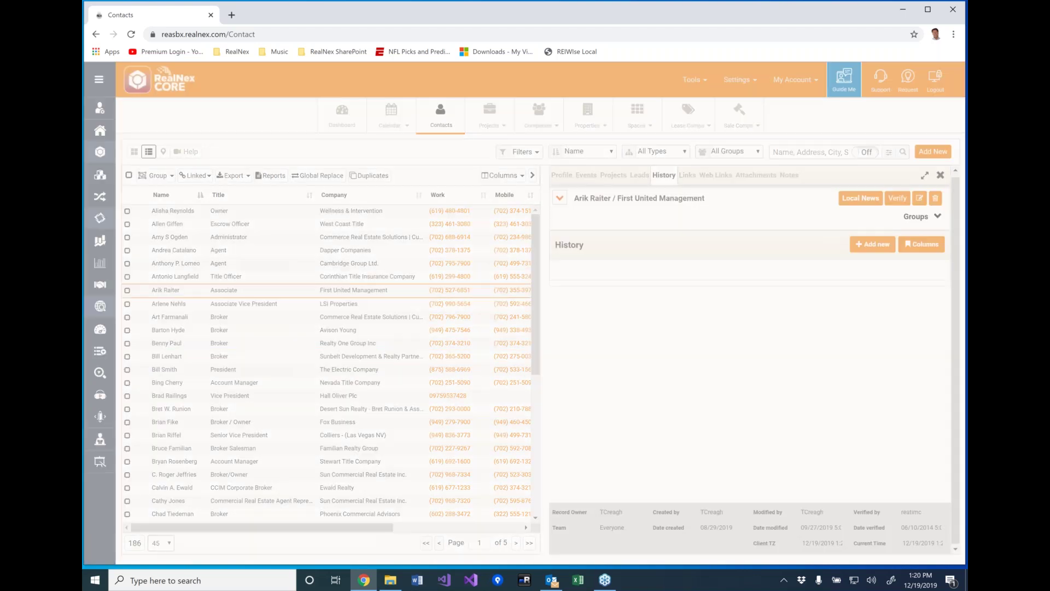
{"action": "left_click", "coordinate": [170, 304]}
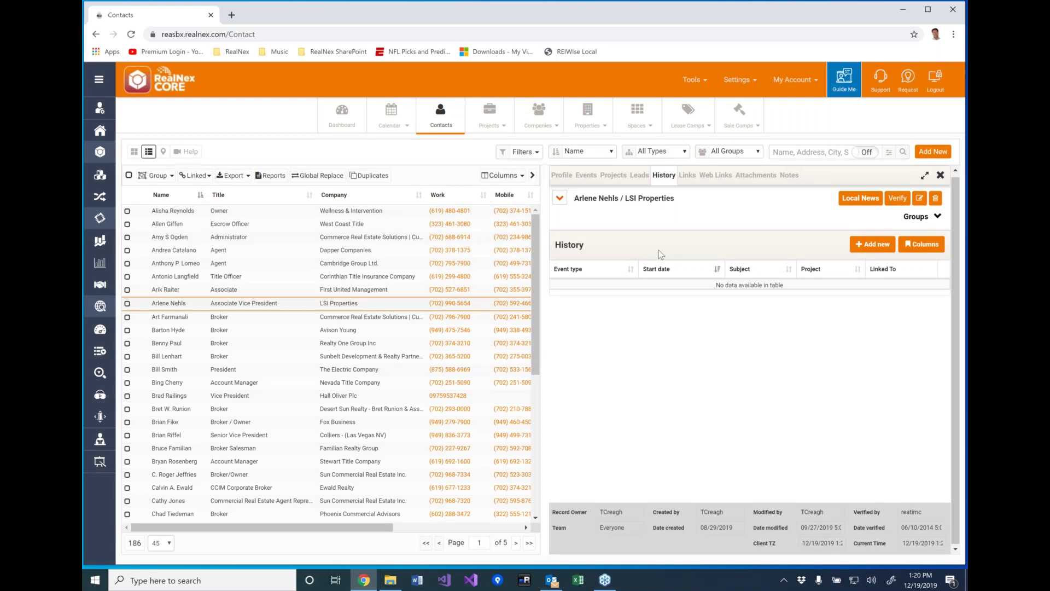
- Search the contacts list by the first name of the Plastic Graphics president
{"action": "left_click", "coordinate": [790, 153]}
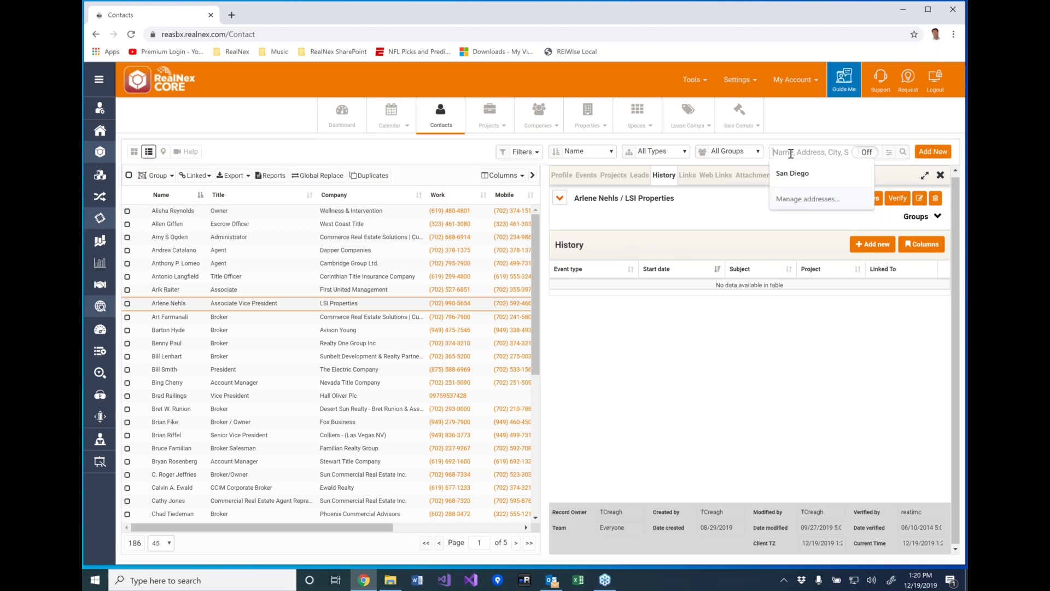
{"action": "type", "text": "jp"}
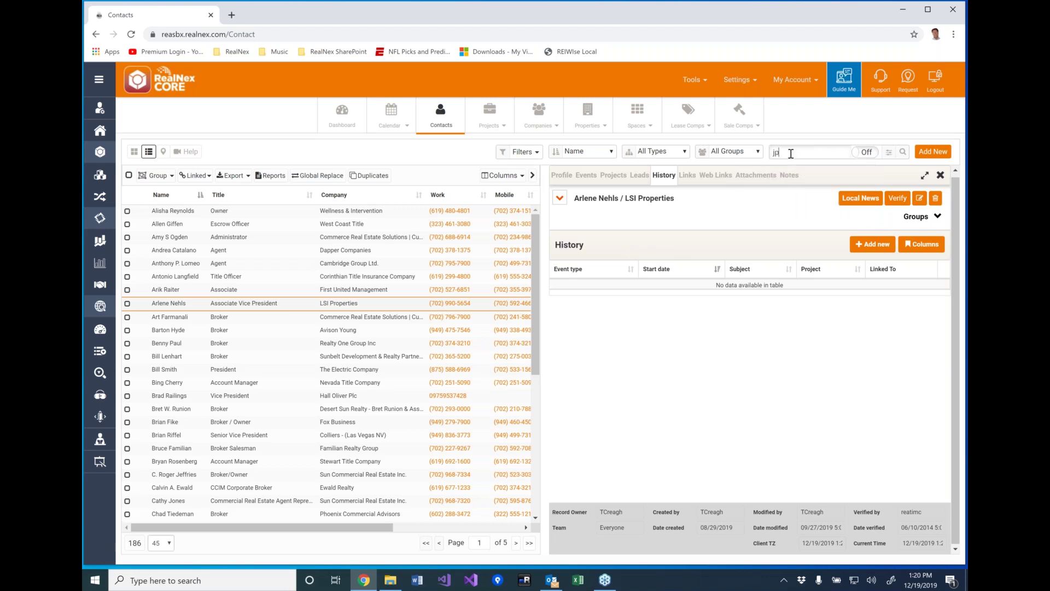
{"action": "key", "text": "BackSpace"}
{"action": "type", "text": "onat"}
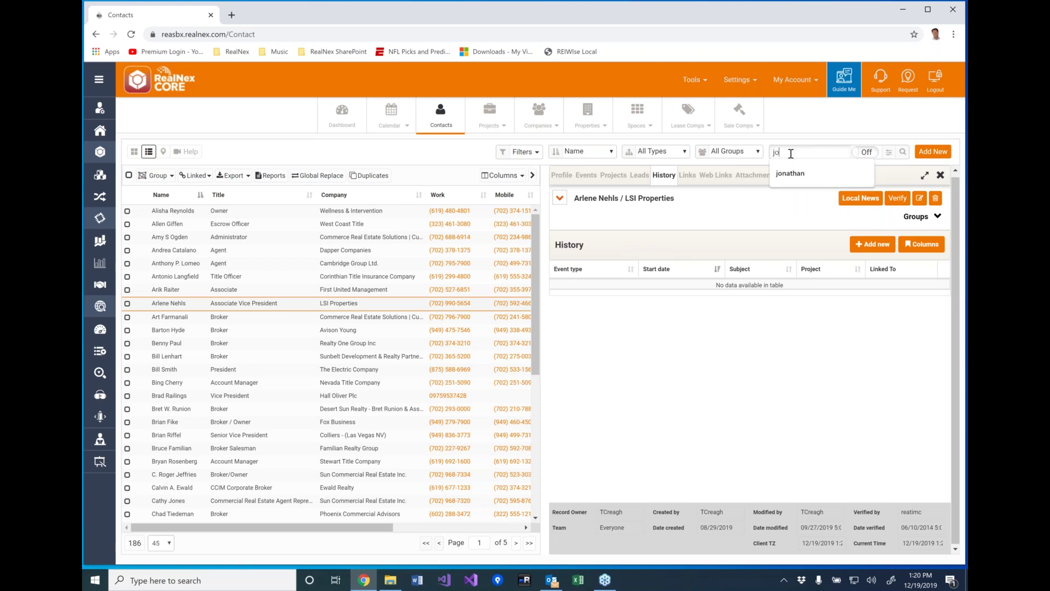
{"action": "type", "text": "han"}
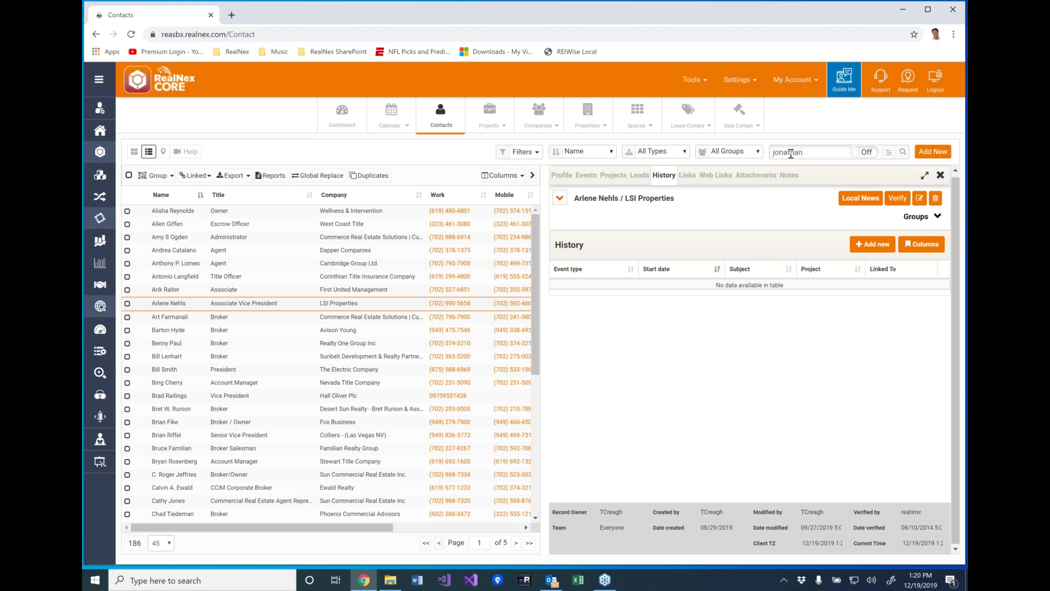
{"action": "key", "text": "Return"}
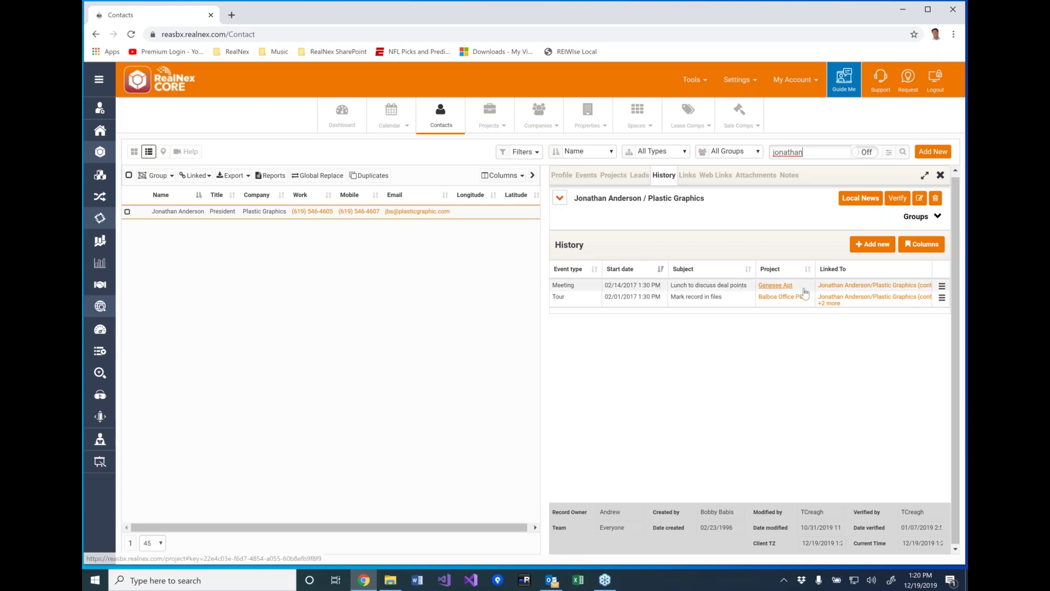
- Check the actions available for the "Lunch to discuss deal points" meeting in the contact's History and open its record
{"action": "left_click", "coordinate": [941, 289]}
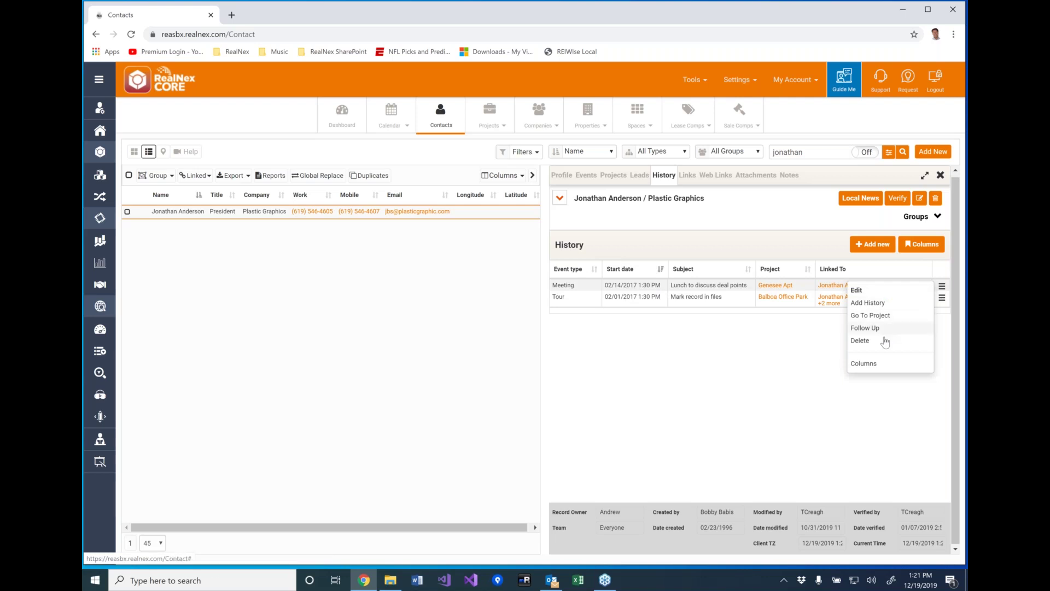
{"action": "left_click", "coordinate": [819, 360]}
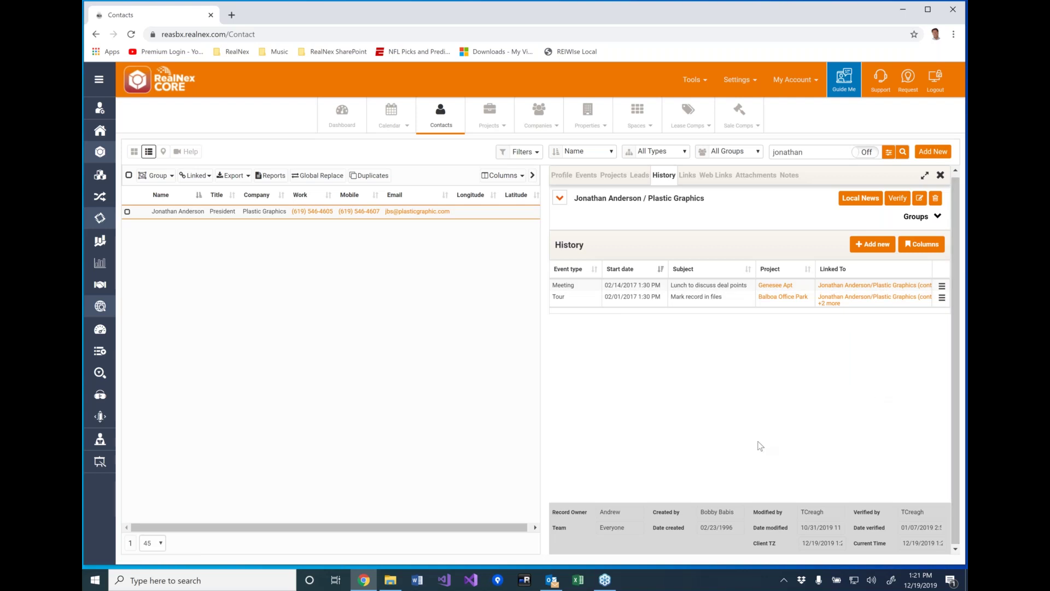
{"action": "left_click", "coordinate": [634, 290]}
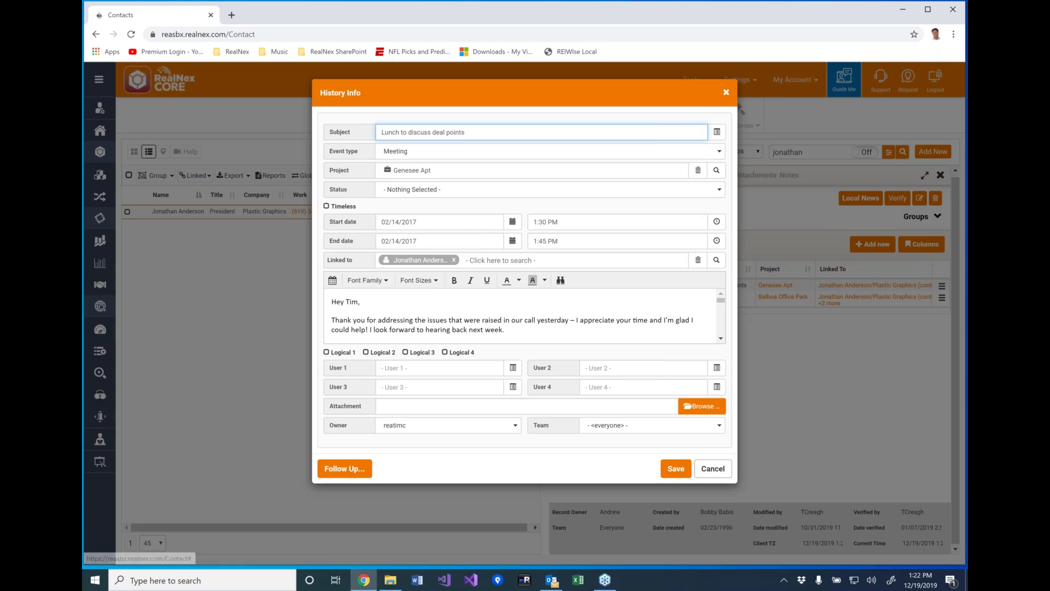
- Remove the meeting's linked contact and try to find another contact to link by first name
{"action": "left_click", "coordinate": [453, 260]}
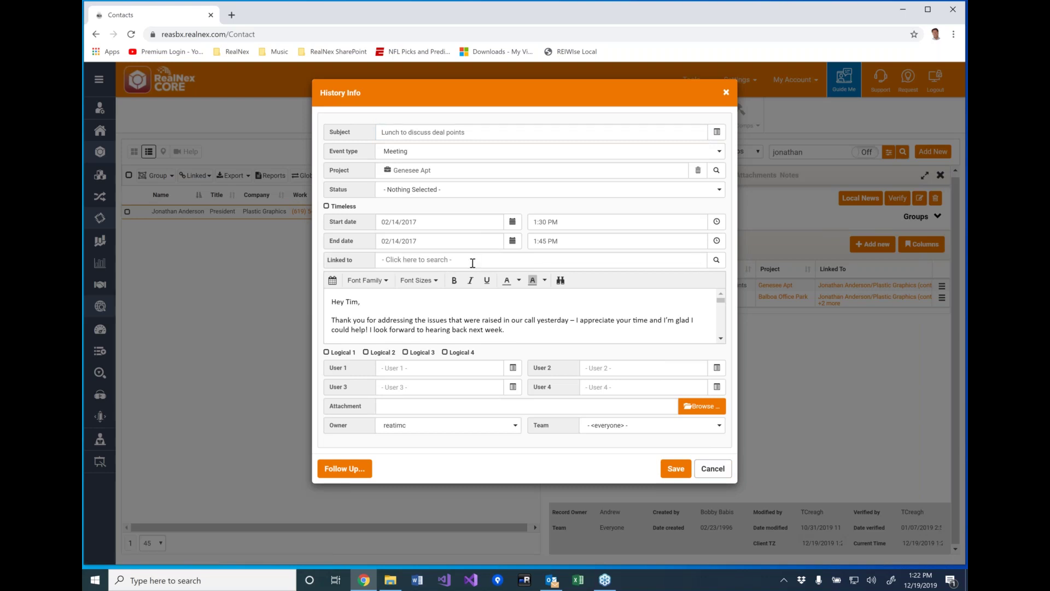
{"action": "left_click", "coordinate": [716, 261]}
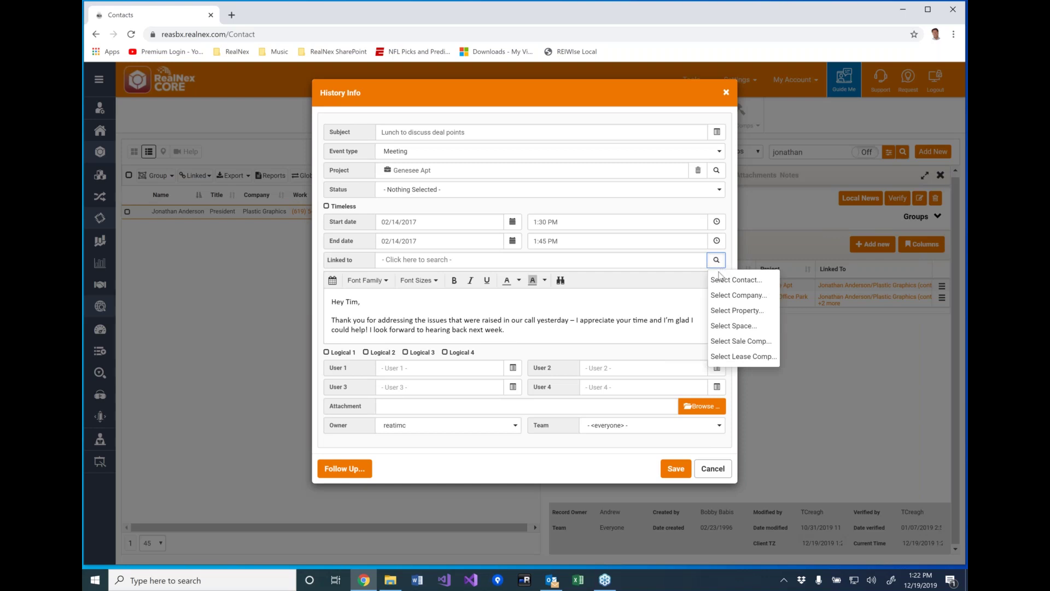
{"action": "left_click", "coordinate": [722, 280]}
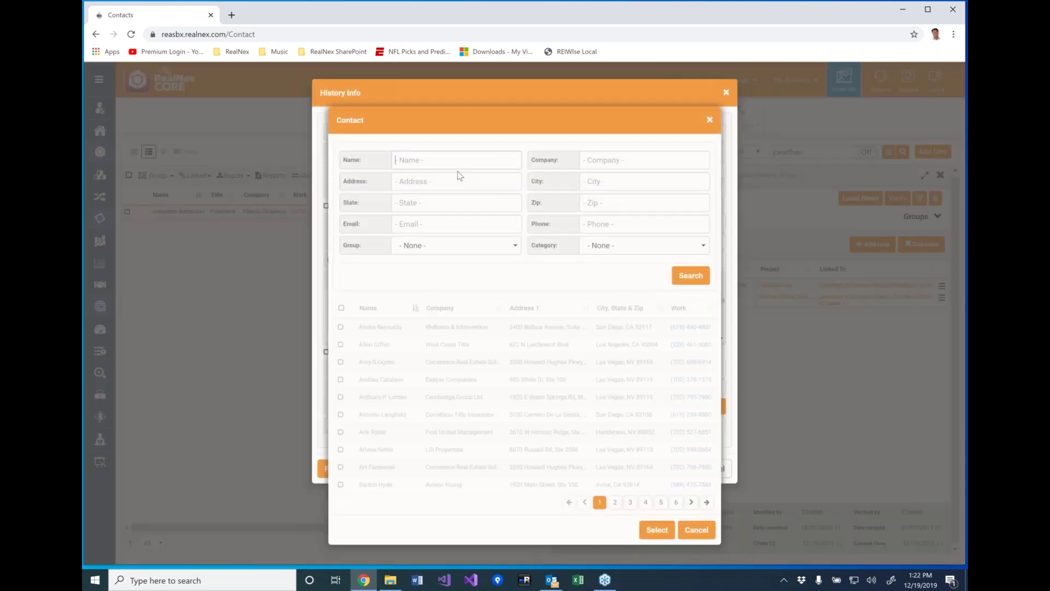
{"action": "left_click", "coordinate": [454, 160]}
{"action": "type", "text": "mary"}
{"action": "left_click", "coordinate": [688, 275]}
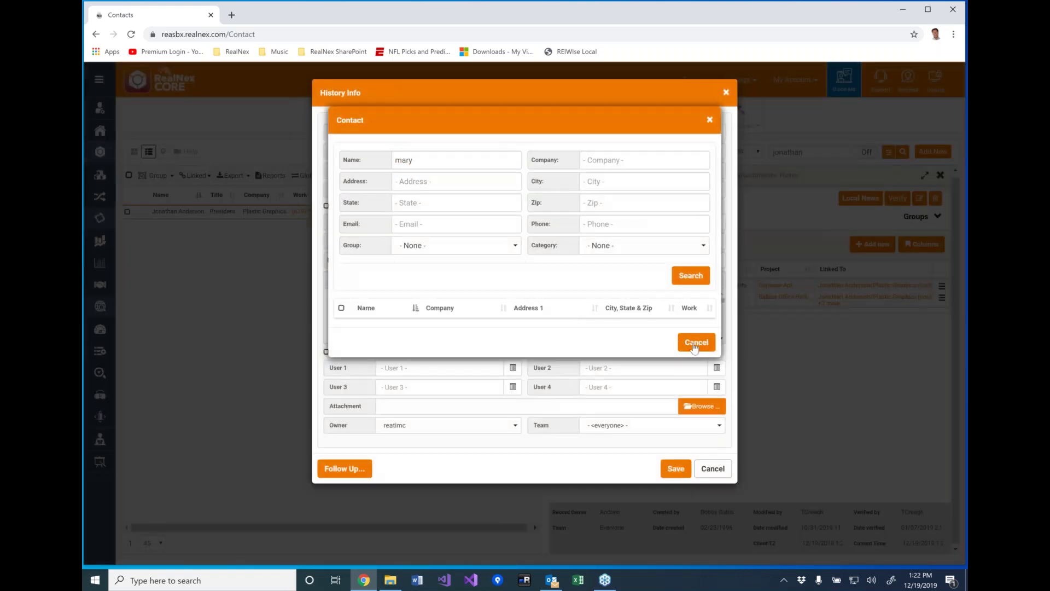
{"action": "left_click", "coordinate": [696, 343]}
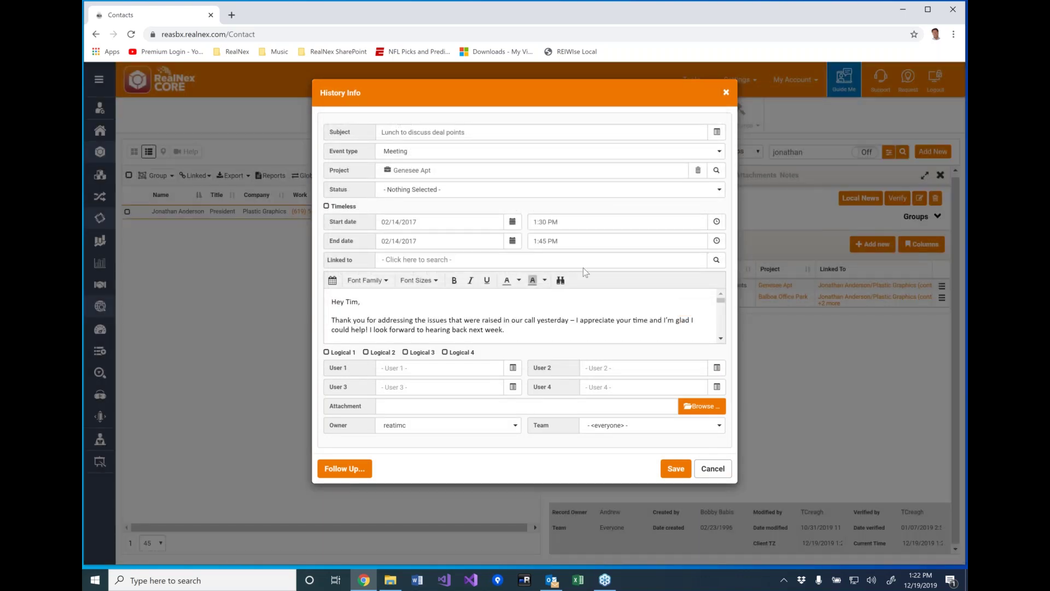
- Find contacts whose company matches "west" and link all of the listed ones to the meeting
{"action": "left_click", "coordinate": [716, 262]}
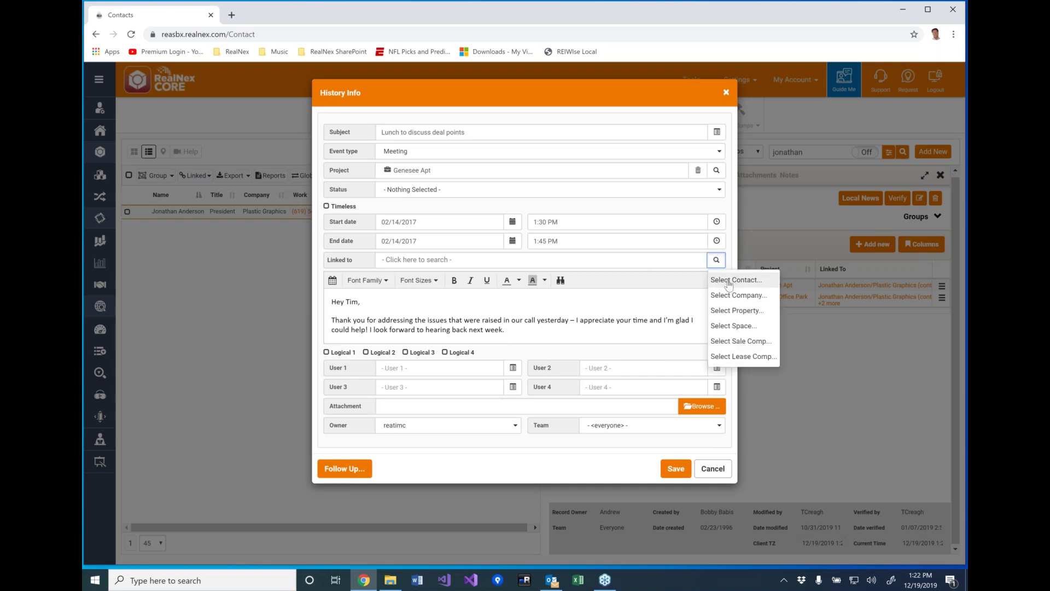
{"action": "left_click", "coordinate": [728, 281]}
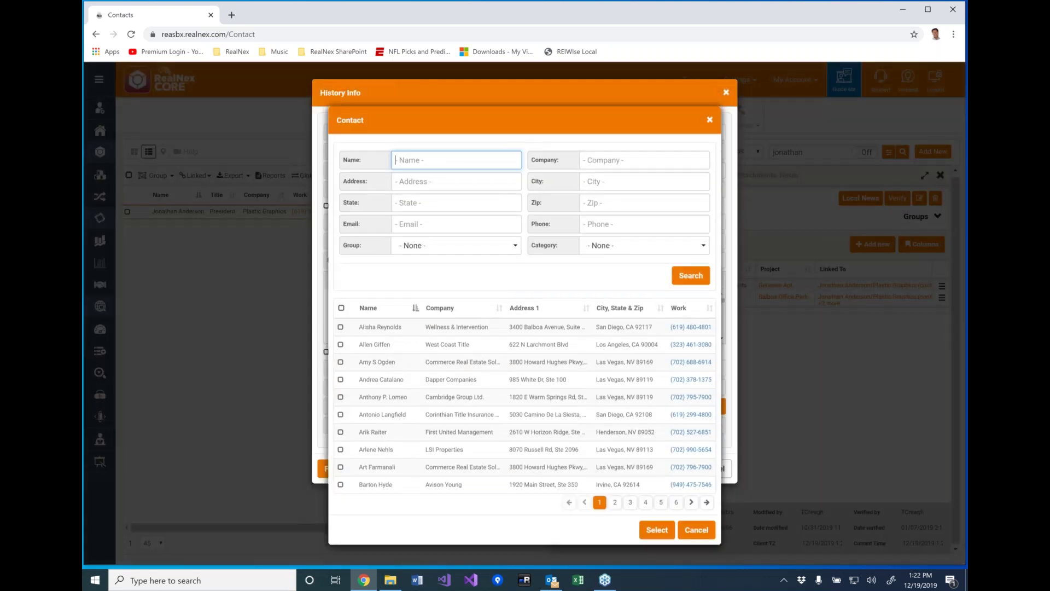
{"action": "left_click", "coordinate": [609, 160]}
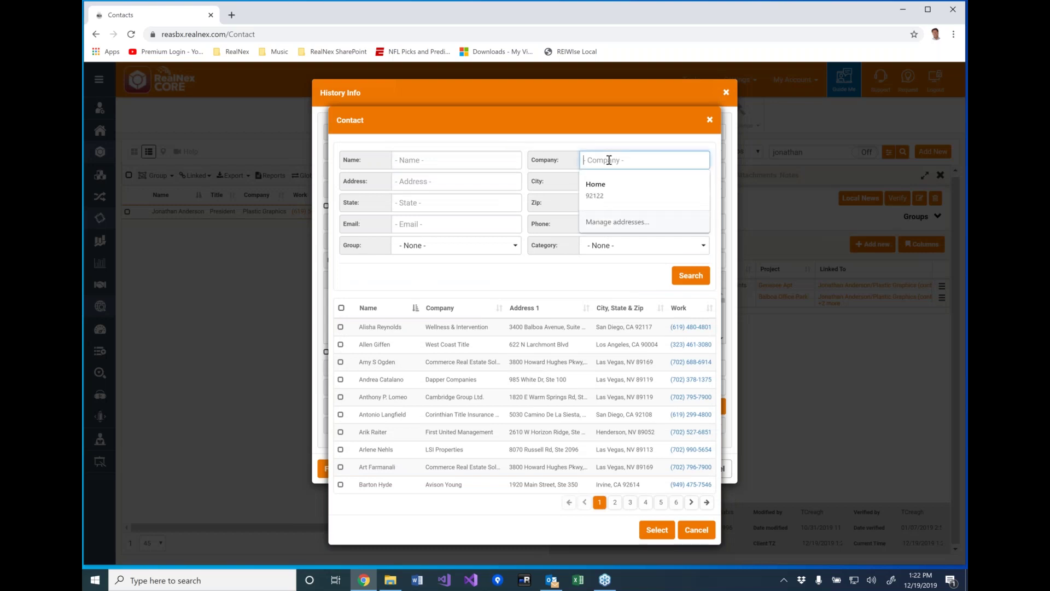
{"action": "type", "text": "west"}
{"action": "key", "text": "Return"}
{"action": "left_click", "coordinate": [341, 309]}
{"action": "left_click", "coordinate": [662, 527]}
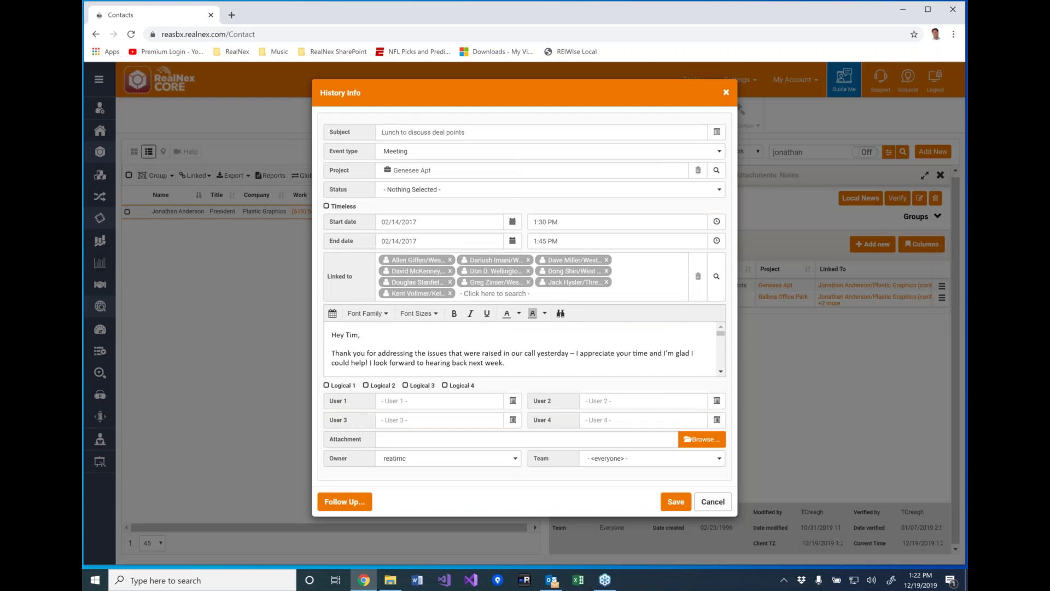
- Remove all the linked "west" company contacts from the meeting one by one
{"action": "left_click", "coordinate": [450, 294]}
{"action": "left_click", "coordinate": [449, 282]}
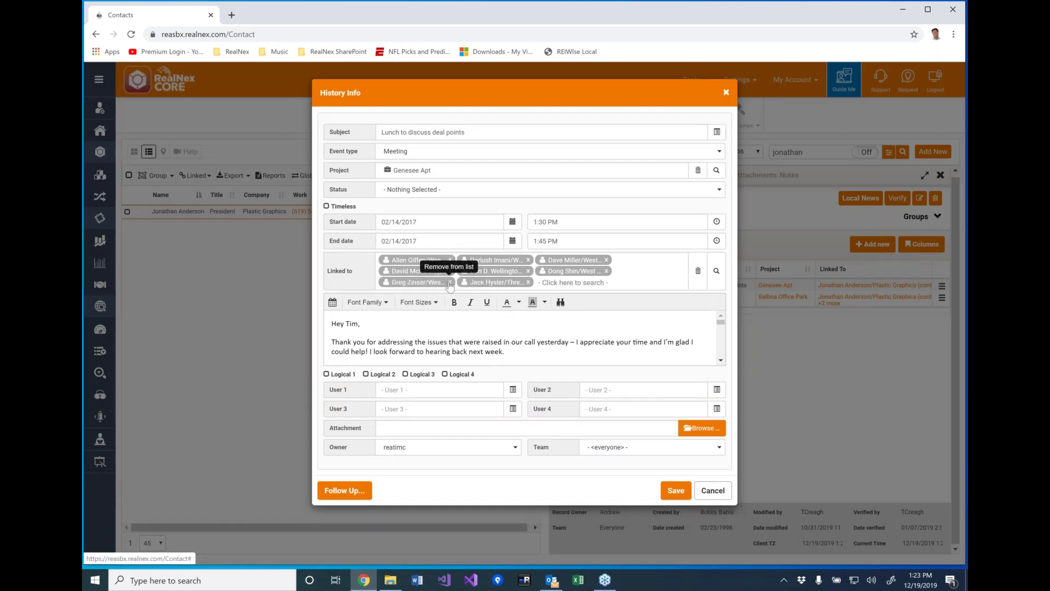
{"action": "left_click", "coordinate": [450, 282]}
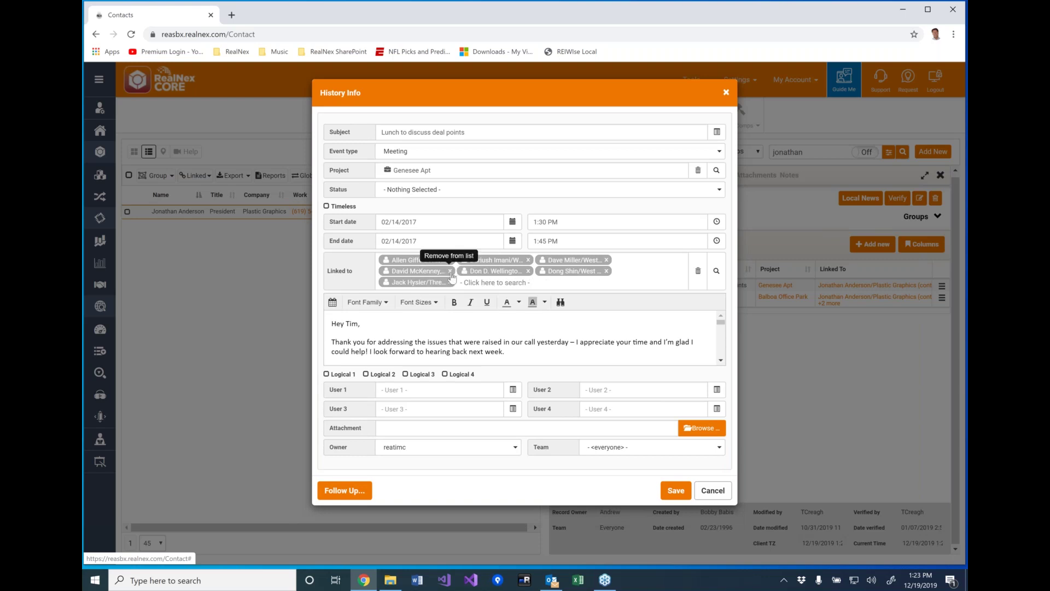
{"action": "left_click", "coordinate": [450, 271]}
{"action": "left_click", "coordinate": [450, 271]}
{"action": "left_click", "coordinate": [450, 272]}
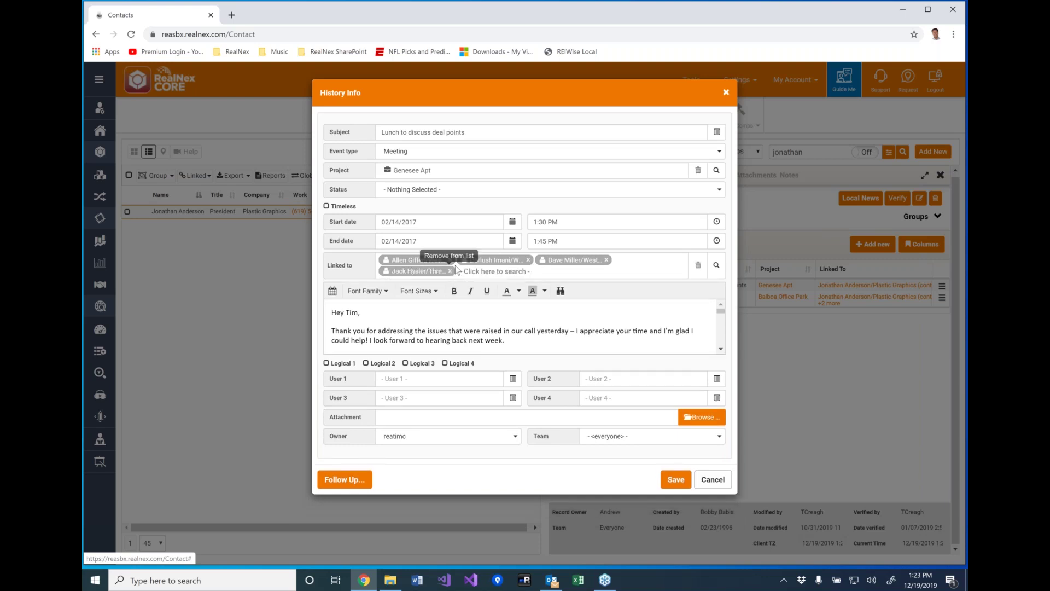
{"action": "left_click", "coordinate": [528, 260]}
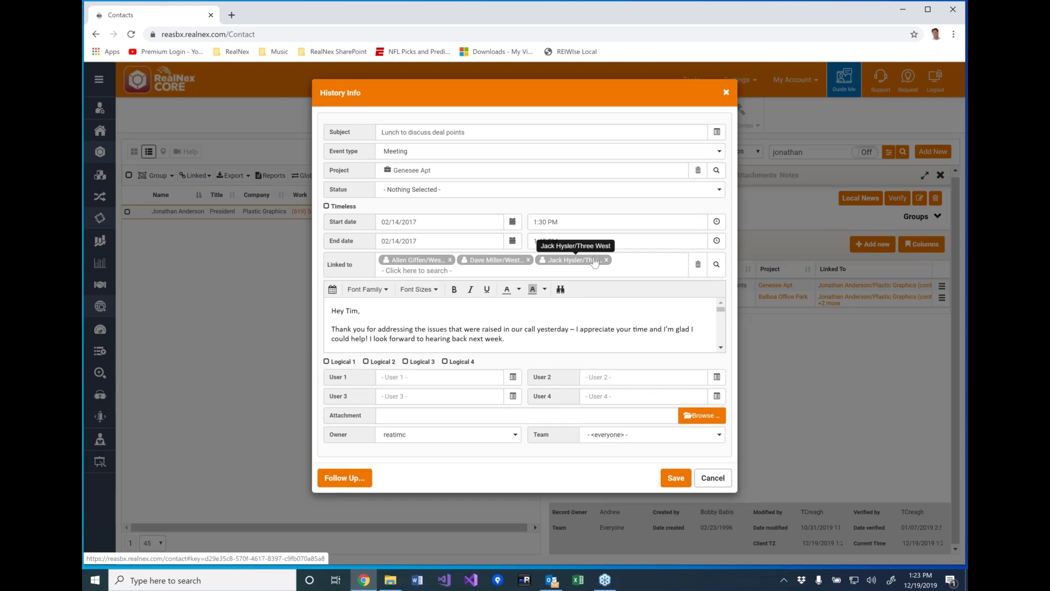
{"action": "left_click", "coordinate": [606, 260]}
{"action": "left_click", "coordinate": [529, 260]}
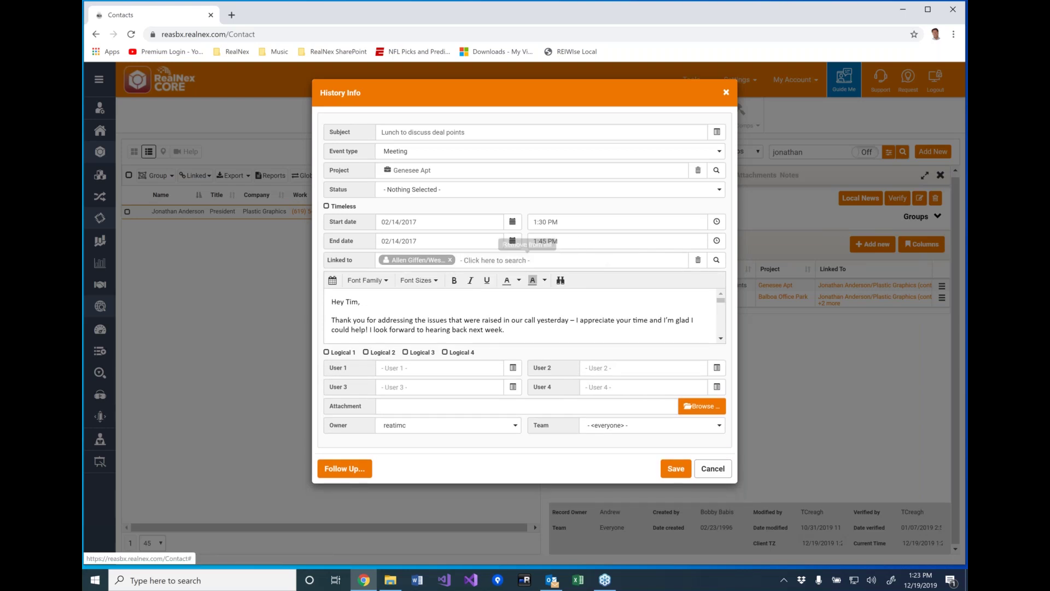
{"action": "left_click", "coordinate": [450, 260]}
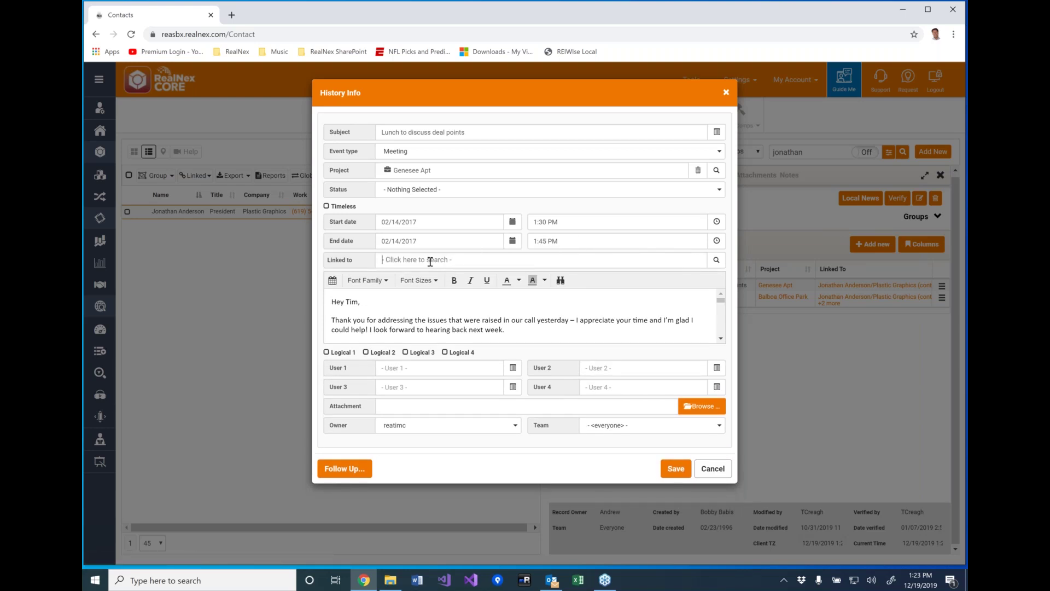
- Link the Plastic Graphics contact and the 100/Balboa Office space to the meeting using quick search
{"action": "type", "text": "jon"}
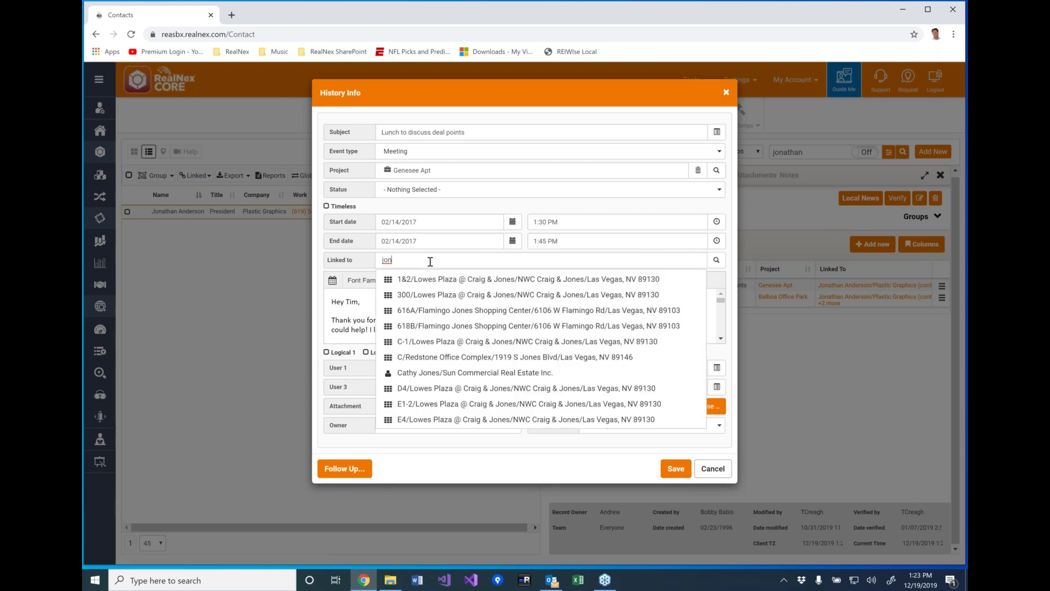
{"action": "type", "text": "a"}
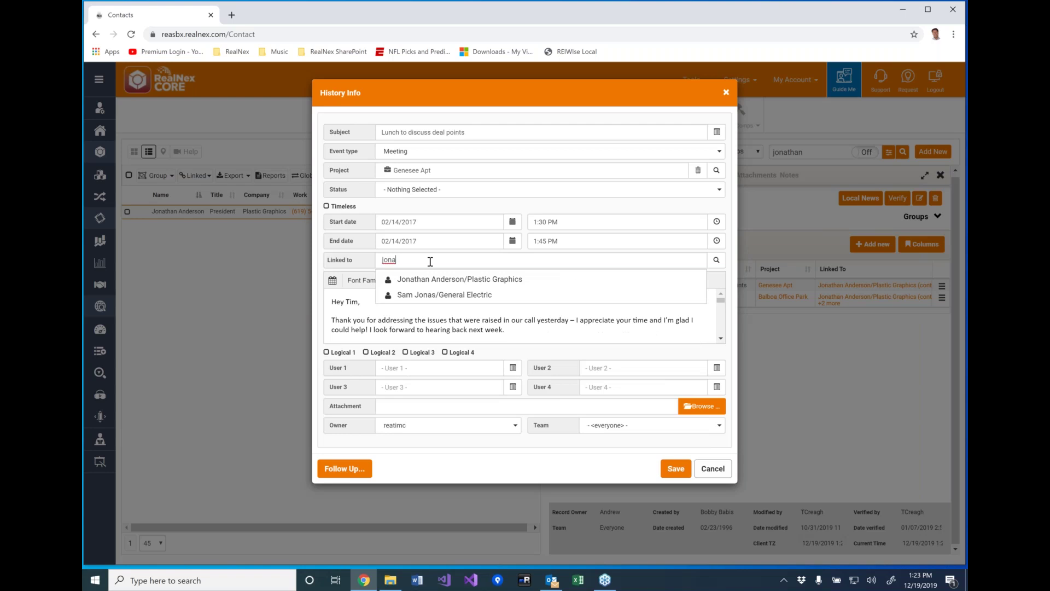
{"action": "left_click", "coordinate": [430, 280]}
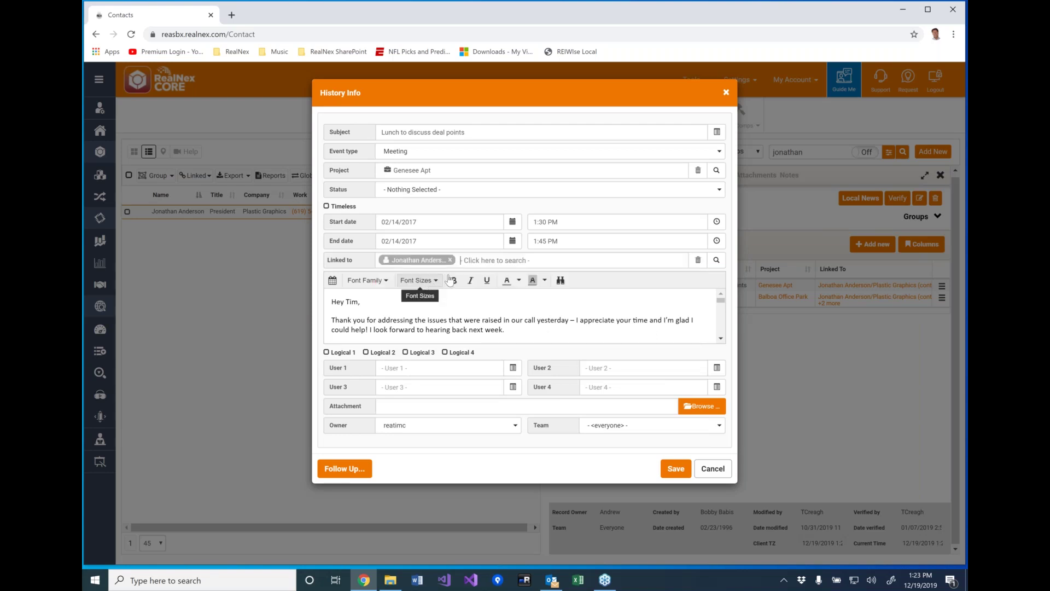
{"action": "type", "text": "ba"}
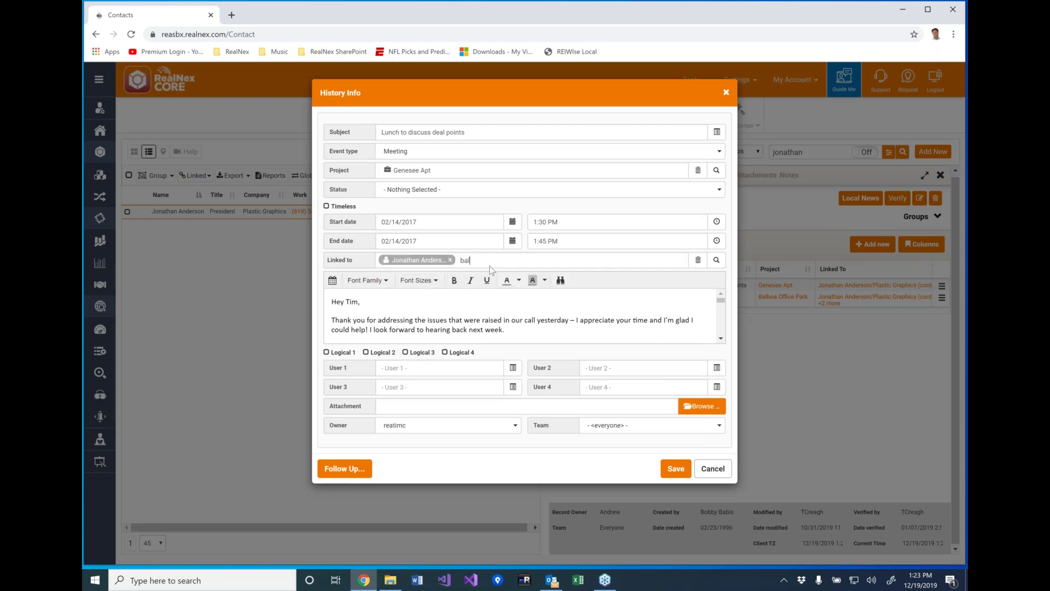
{"action": "type", "text": "l"}
{"action": "left_click", "coordinate": [485, 280]}
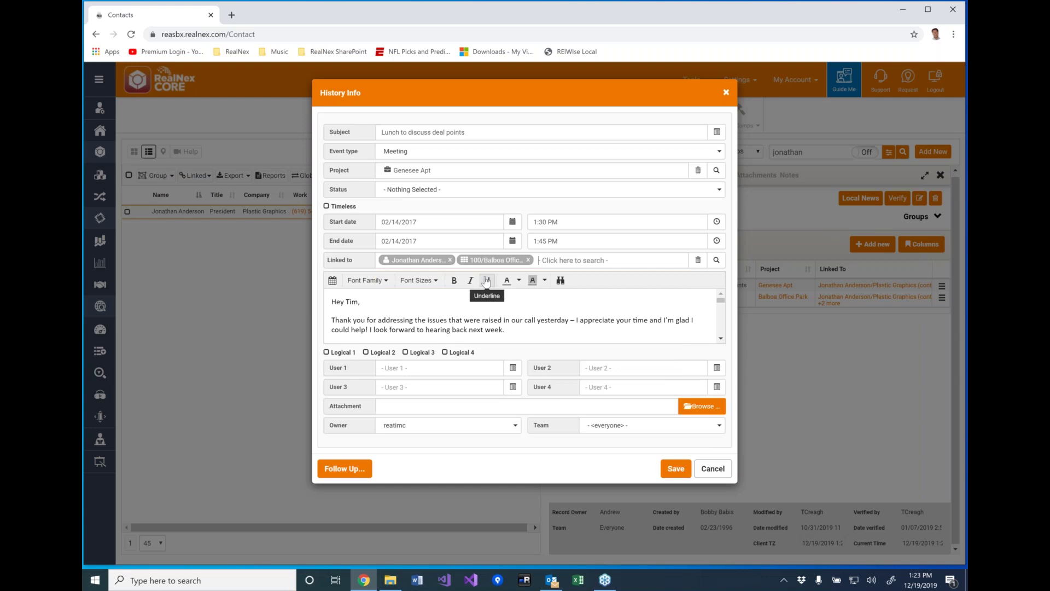
- Review the Status choices, then clear the meeting's project and reassign Genesee Apt by searching "gene"
{"action": "left_click", "coordinate": [408, 191]}
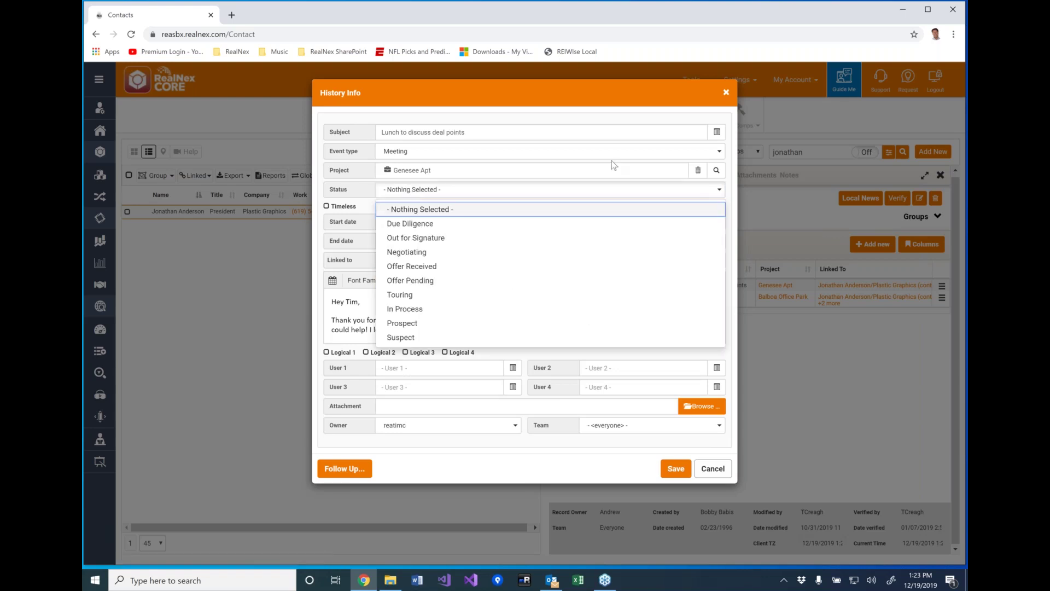
{"action": "left_click", "coordinate": [698, 172]}
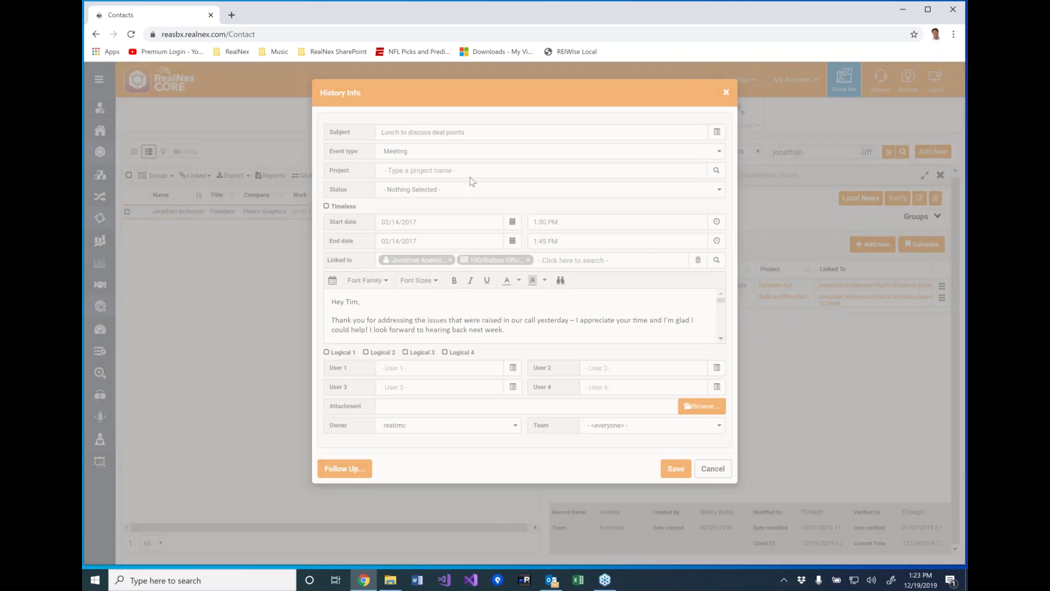
{"action": "left_click", "coordinate": [462, 170]}
{"action": "type", "text": "gs"}
{"action": "type", "text": "ne"}
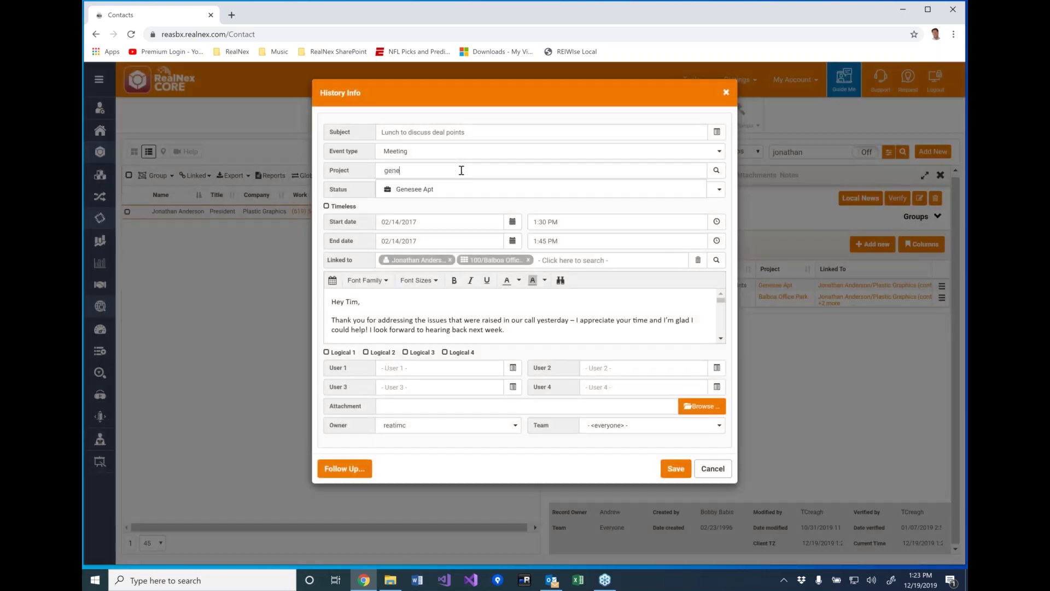
{"action": "left_click", "coordinate": [441, 194]}
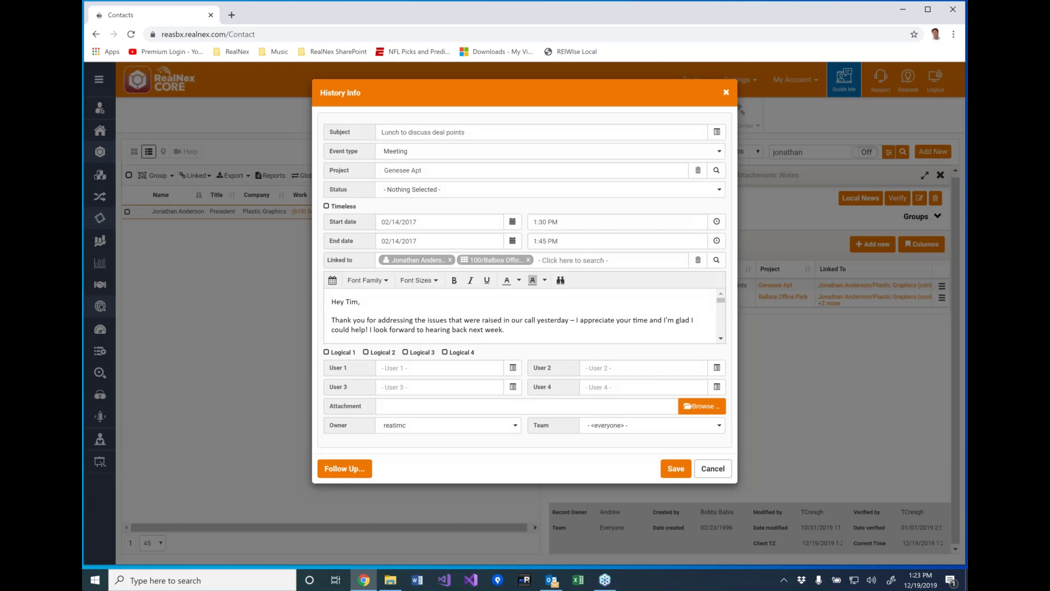
- Check the options for selecting or creating a project, discard the meeting edits and close the contact details pane
{"action": "left_click", "coordinate": [716, 172]}
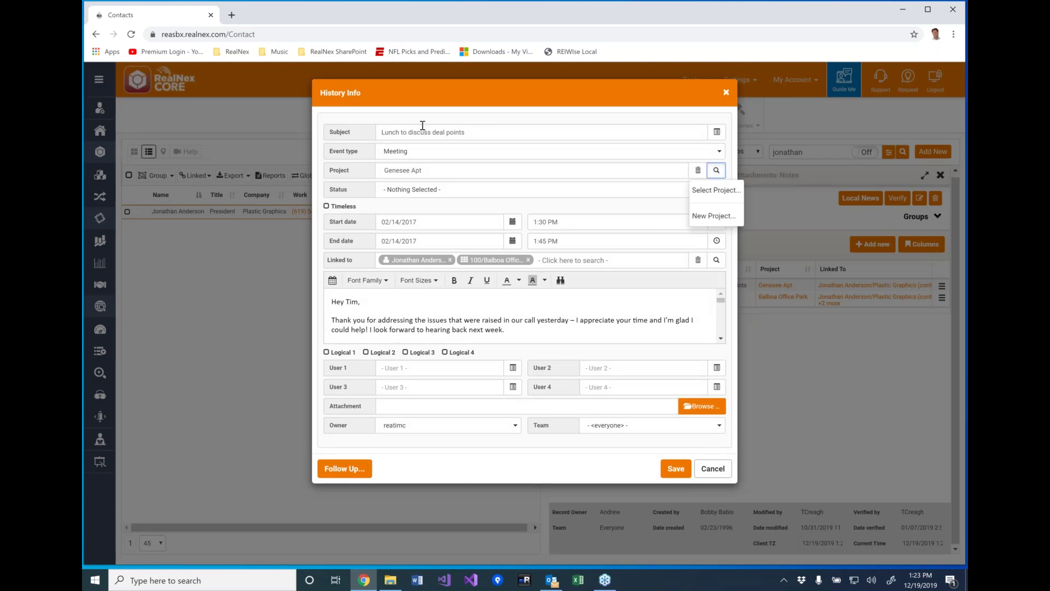
{"action": "left_click", "coordinate": [713, 471]}
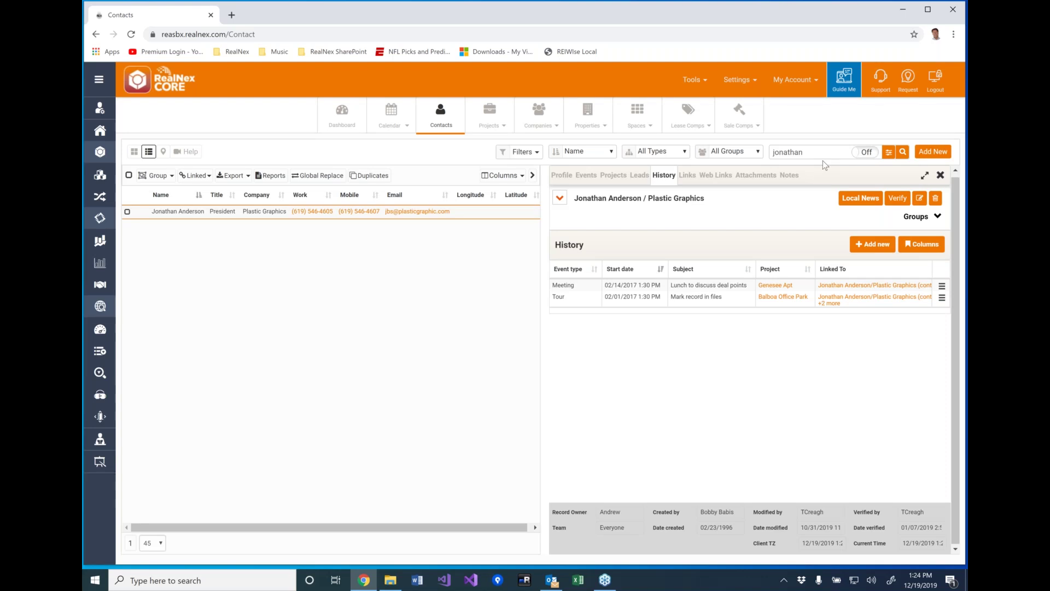
{"action": "left_click", "coordinate": [940, 176]}
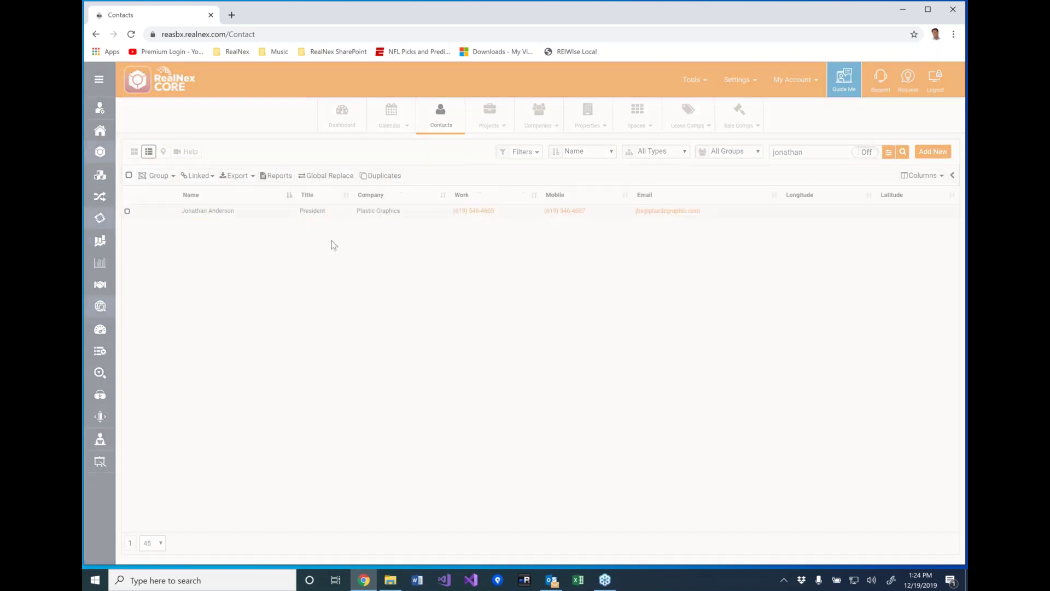
- Clear the keyword search in Contacts to list all contacts
{"action": "double_click", "coordinate": [787, 148]}
{"action": "key", "text": "BackSpace"}
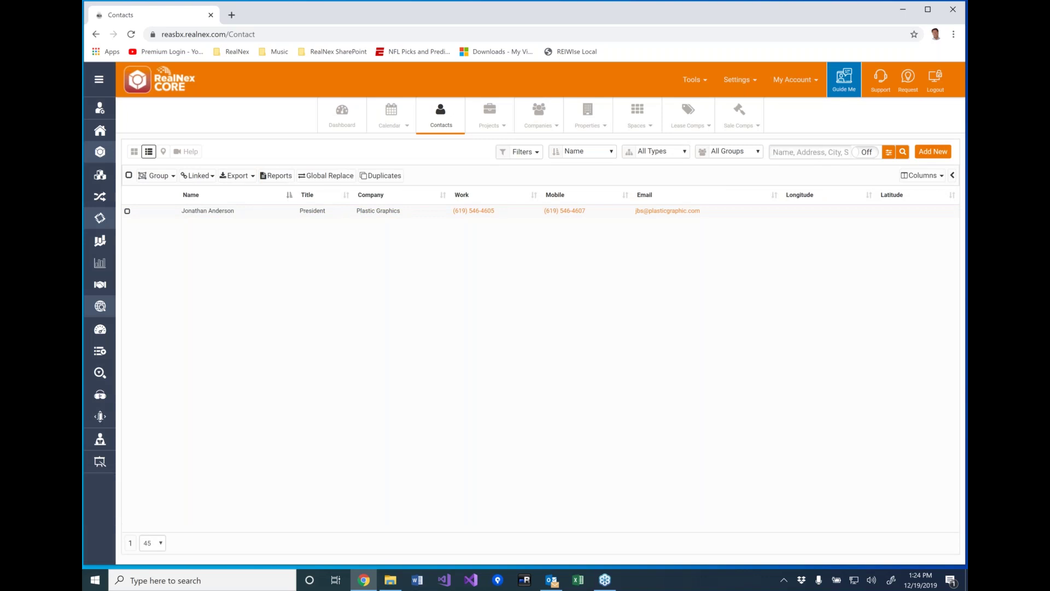
{"action": "key", "text": "Return"}
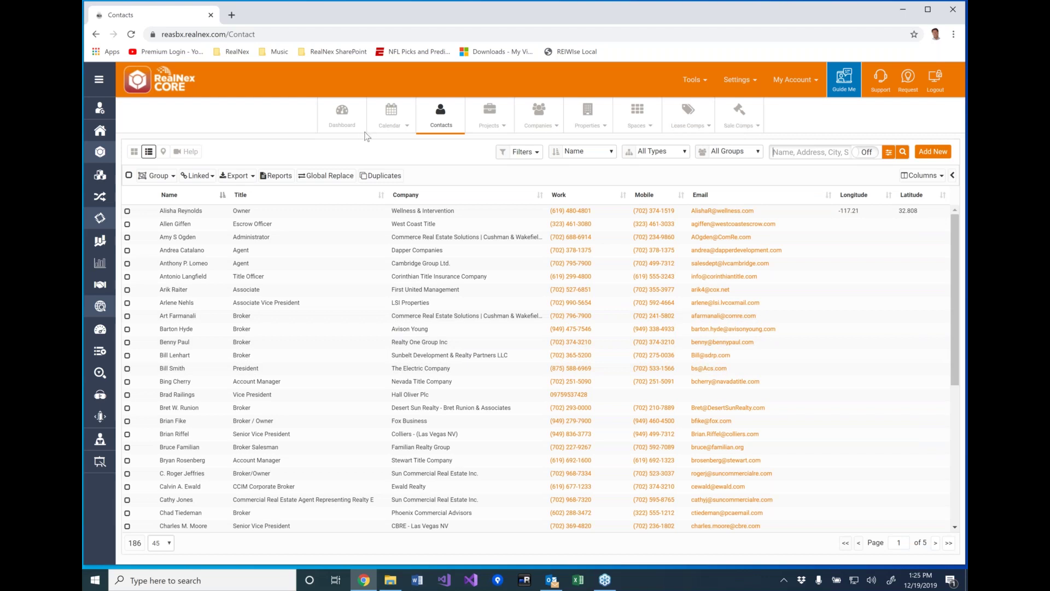
- Open a new calendar event from Contacts with no contacts selected, review its fields and discard it
{"action": "left_click", "coordinate": [407, 127]}
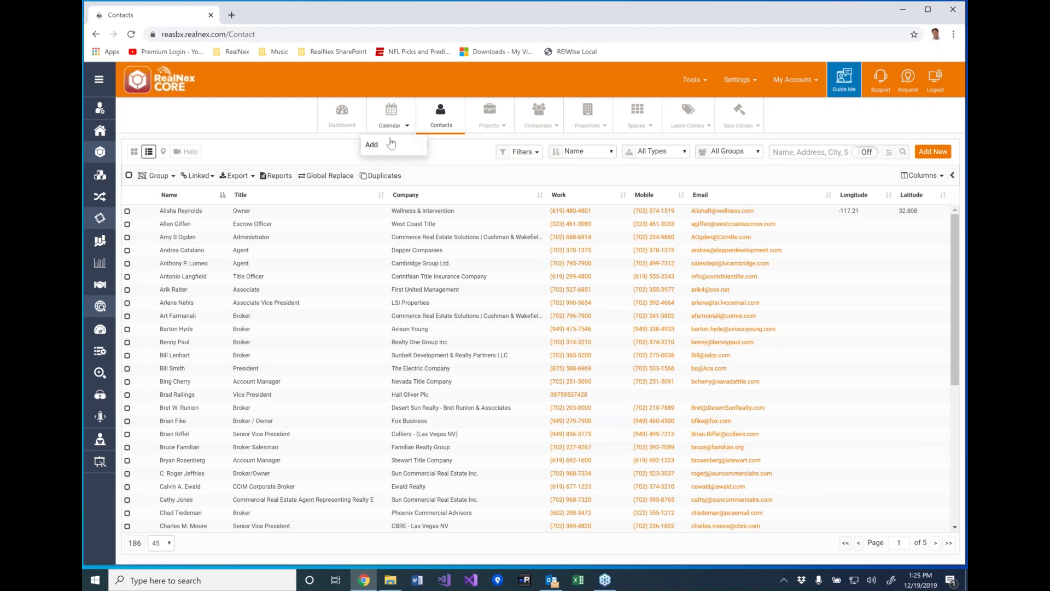
{"action": "left_click", "coordinate": [372, 145]}
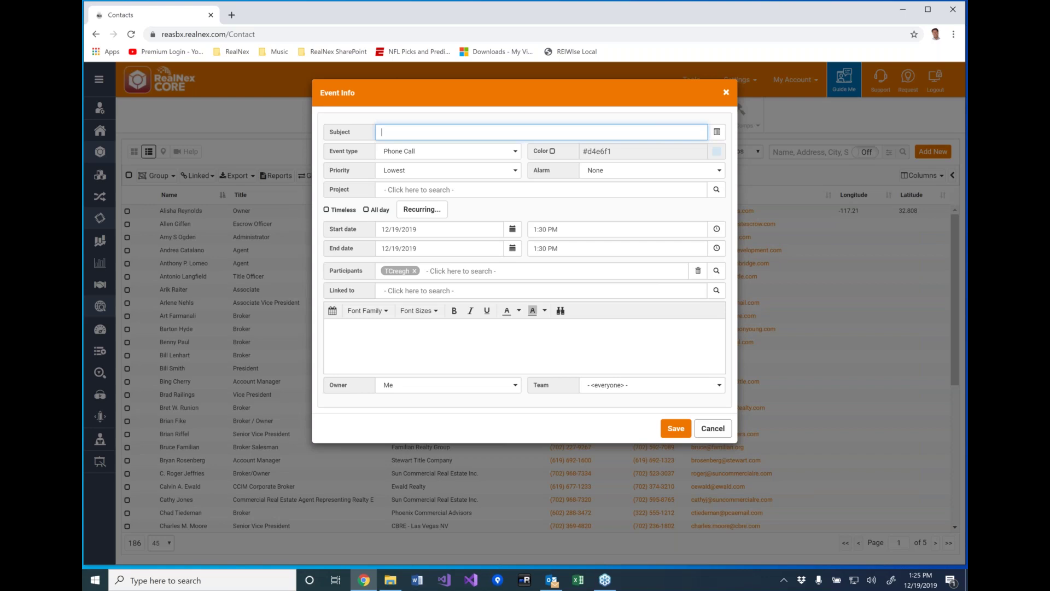
{"action": "left_click", "coordinate": [711, 432]}
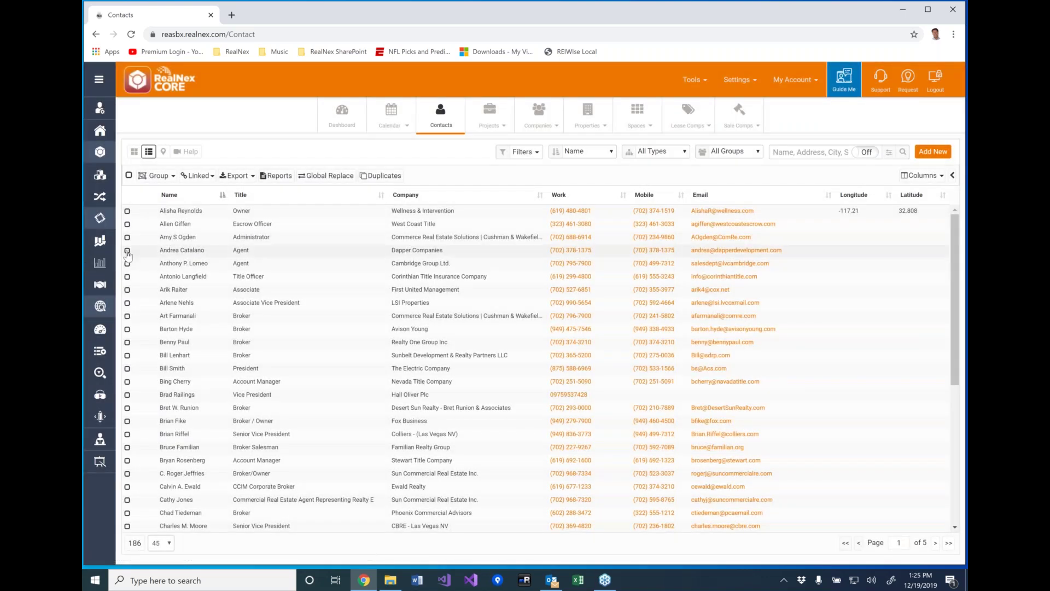
- Select four contacts at Dapper Companies, Corinthian Title, Commerce Real Estate Solutions and Sunbelt Development, open a new event linked to them and discard it
{"action": "left_click", "coordinate": [127, 250]}
{"action": "left_click", "coordinate": [127, 277]}
{"action": "left_click", "coordinate": [127, 316]}
{"action": "left_click", "coordinate": [127, 355]}
{"action": "left_click", "coordinate": [401, 127]}
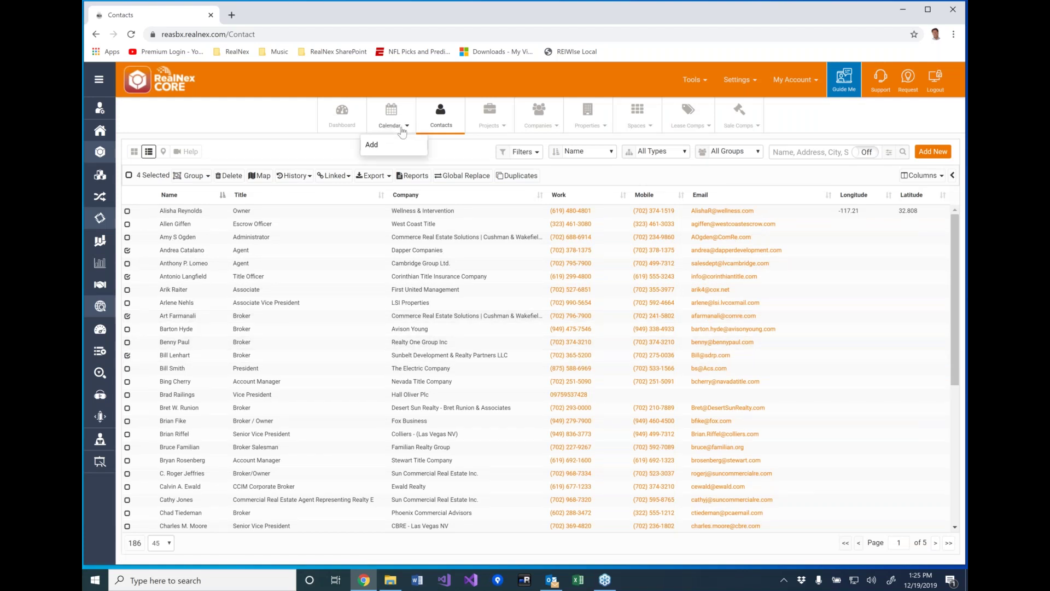
{"action": "left_click", "coordinate": [390, 146]}
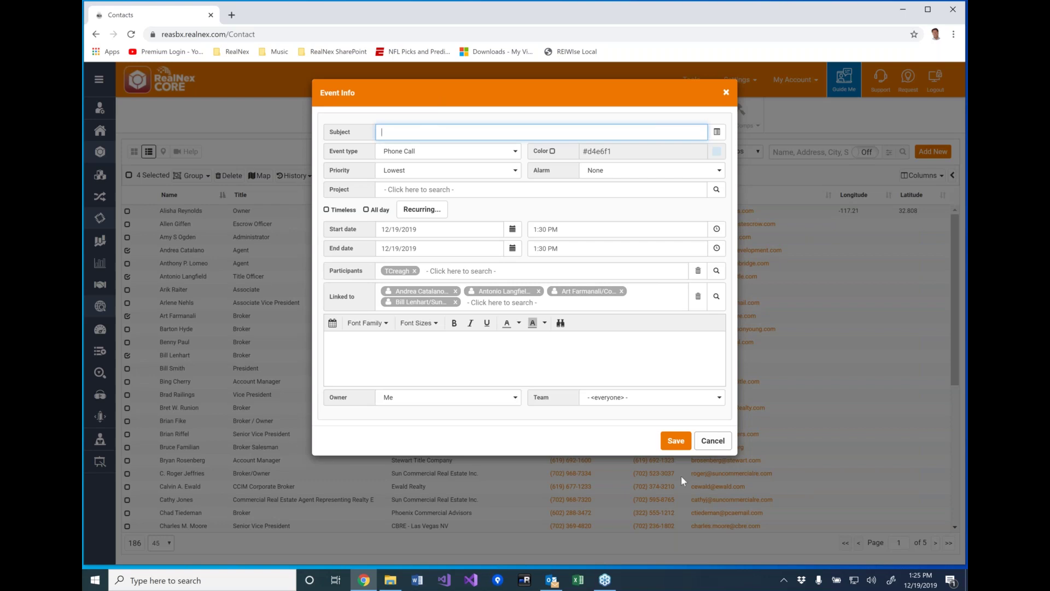
{"action": "left_click", "coordinate": [714, 441]}
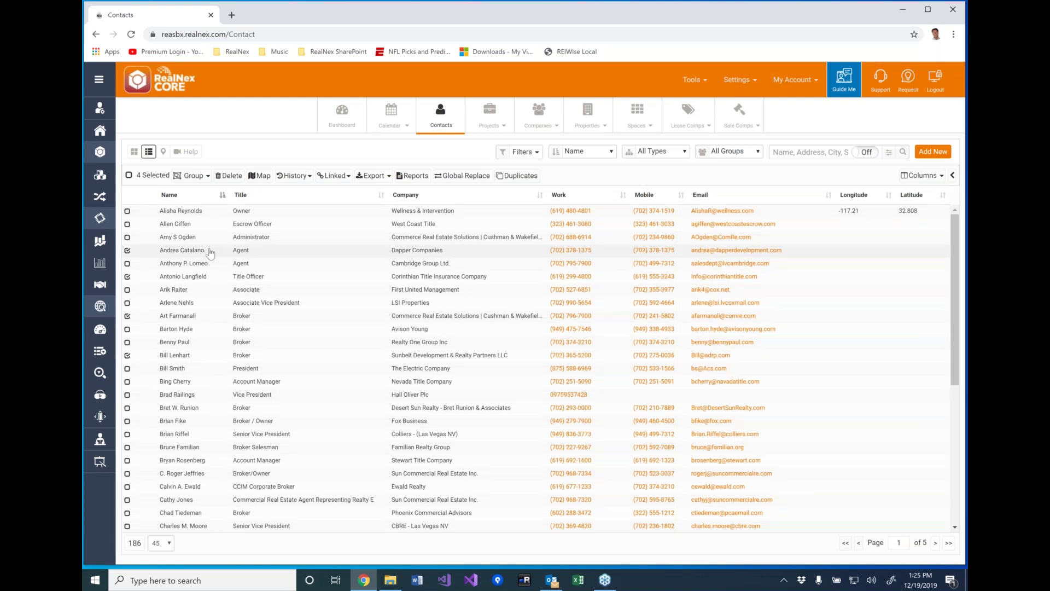
- Deselect the four selected contacts in the list
{"action": "left_click", "coordinate": [127, 250]}
{"action": "left_click", "coordinate": [127, 277]}
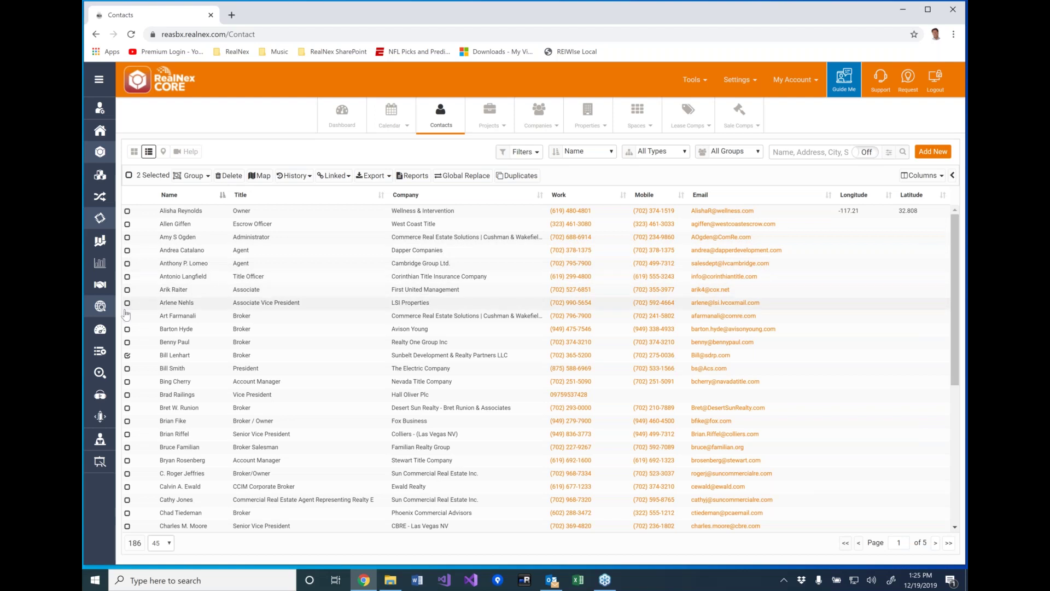
{"action": "left_click", "coordinate": [127, 316]}
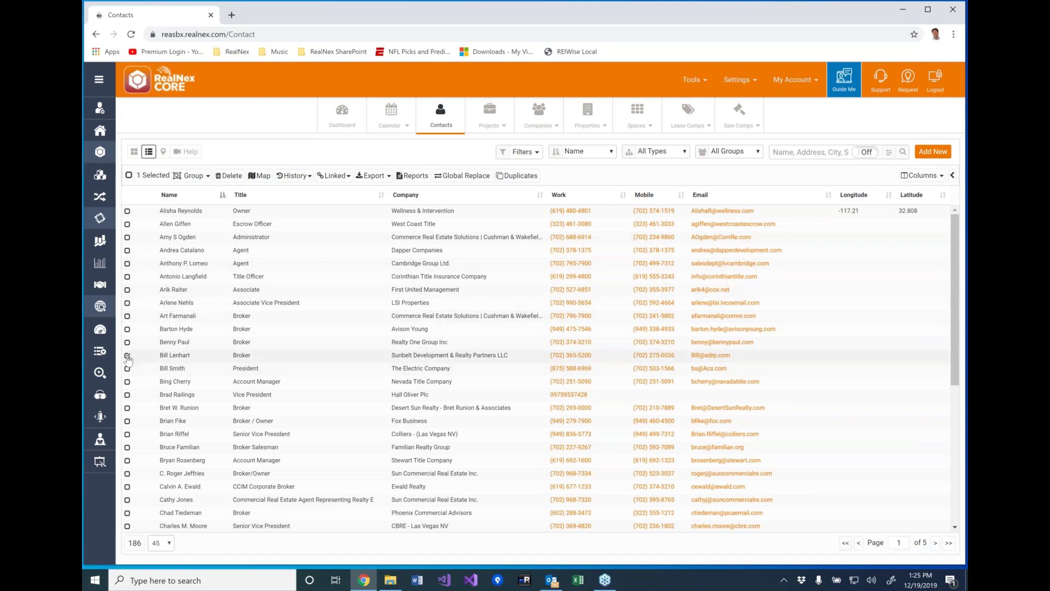
{"action": "left_click", "coordinate": [127, 356]}
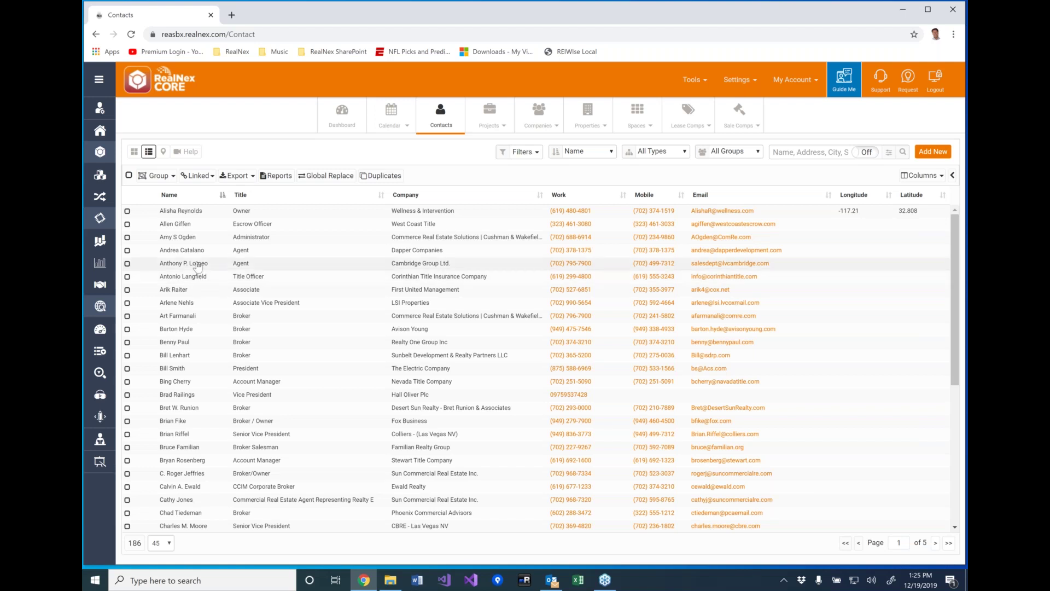
- Review the quick actions available for individual contact rows, such as Add Event, Add History and Add to Group
{"action": "right_click", "coordinate": [198, 267]}
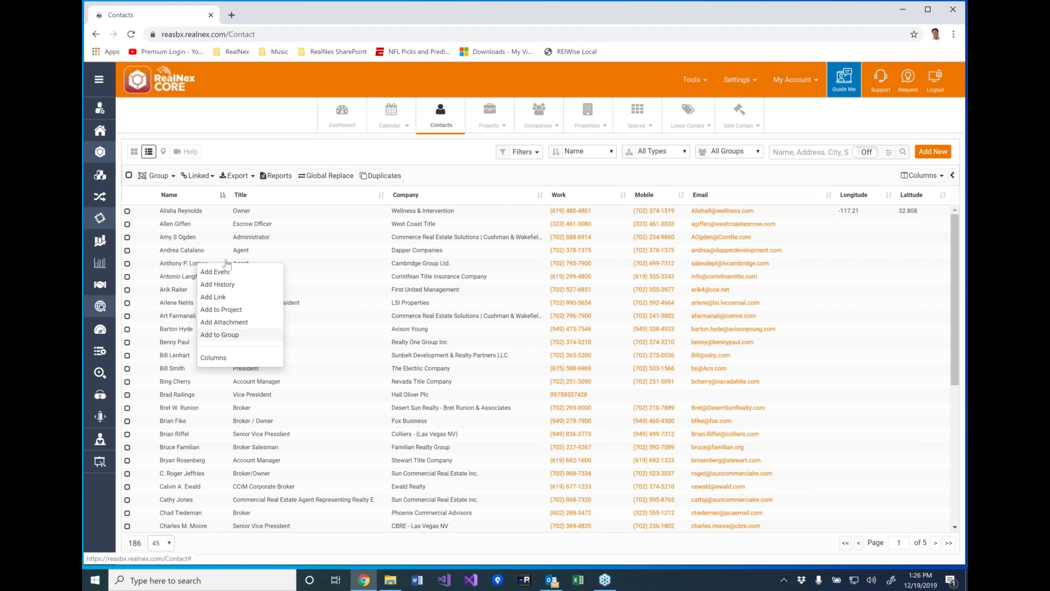
{"action": "right_click", "coordinate": [242, 399]}
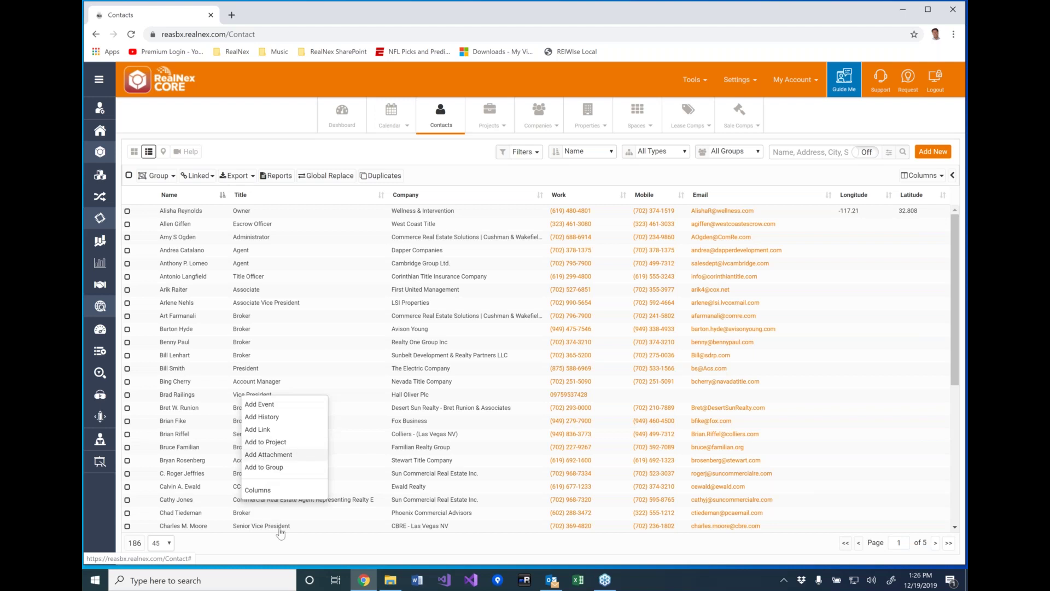
{"action": "left_click", "coordinate": [283, 154]}
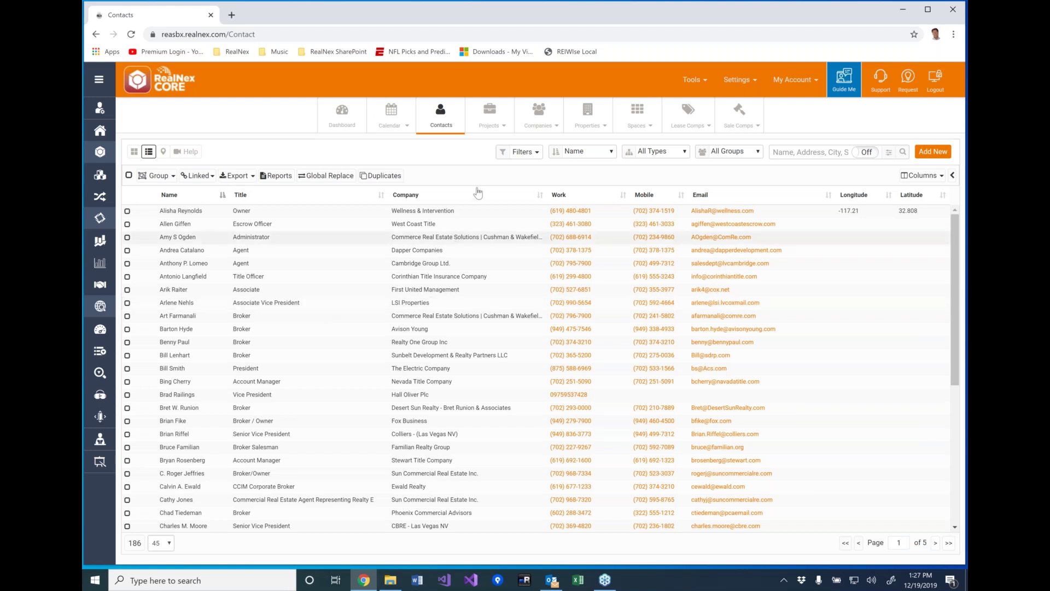
- Open Properties in a new window, arrange it side by side with Contacts, and close the Anthem Plaza details pane
{"action": "left_click", "coordinate": [605, 127]}
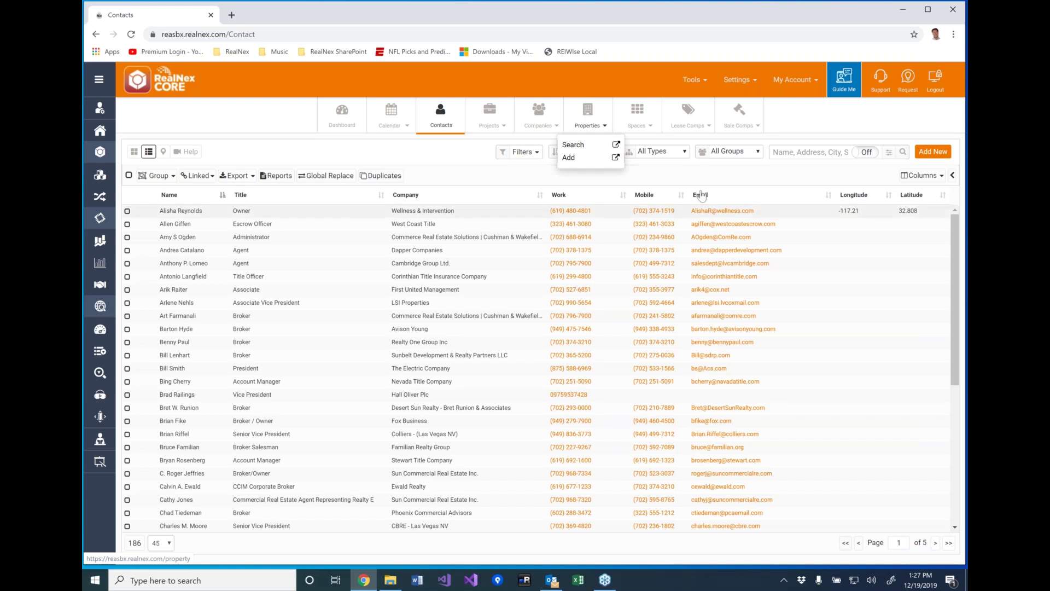
{"action": "right_click", "coordinate": [588, 111]}
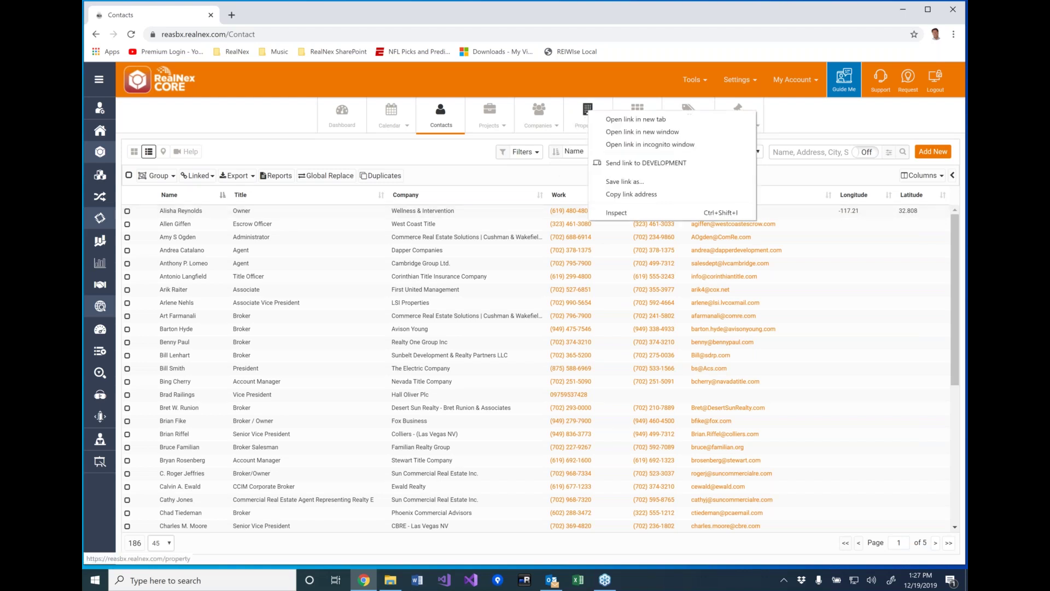
{"action": "left_click", "coordinate": [611, 132]}
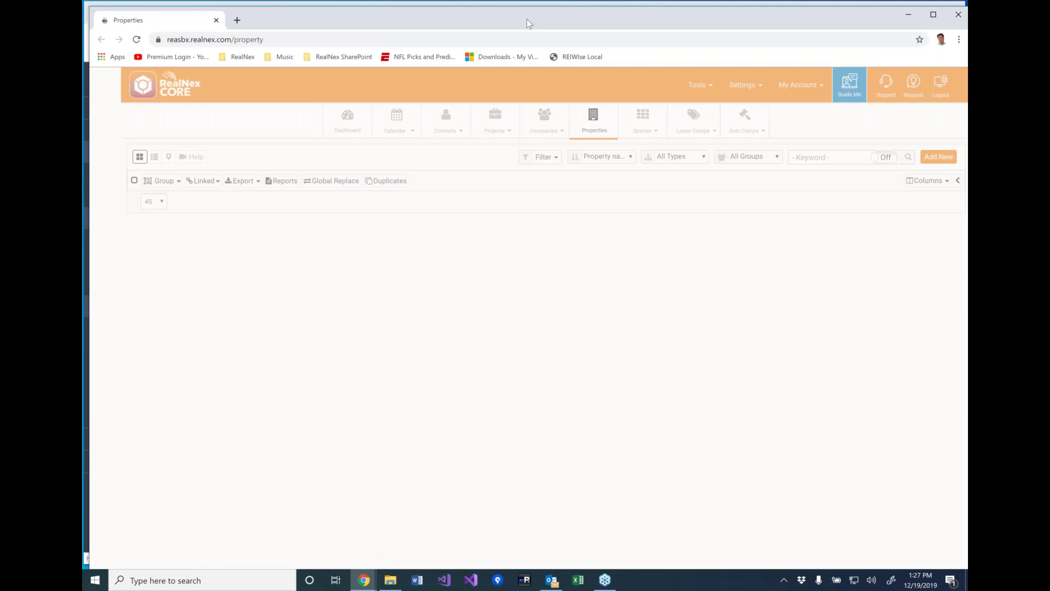
{"action": "key", "text": "super+Right"}
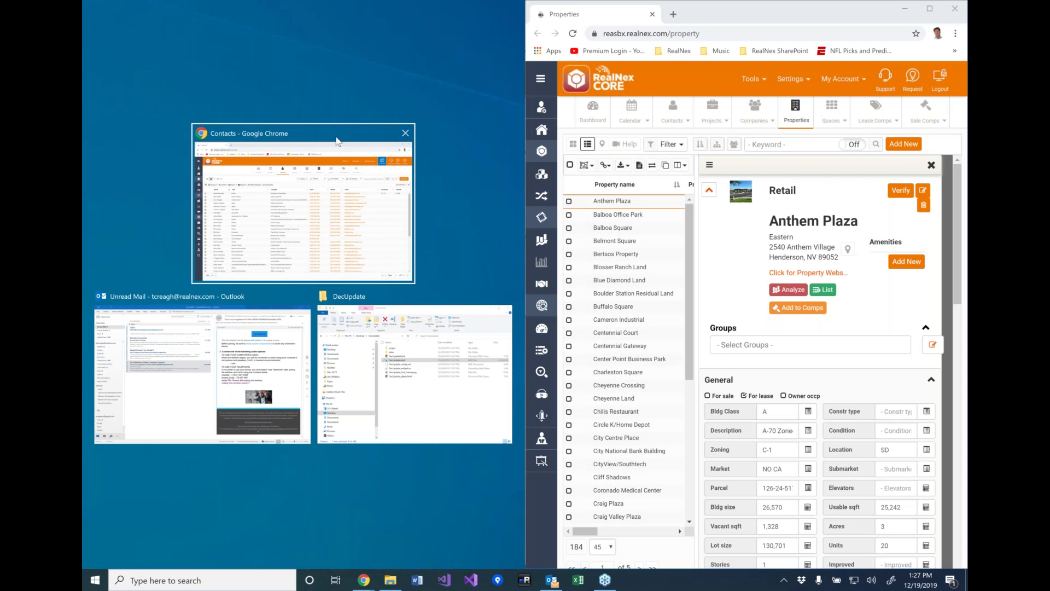
{"action": "left_click", "coordinate": [344, 163]}
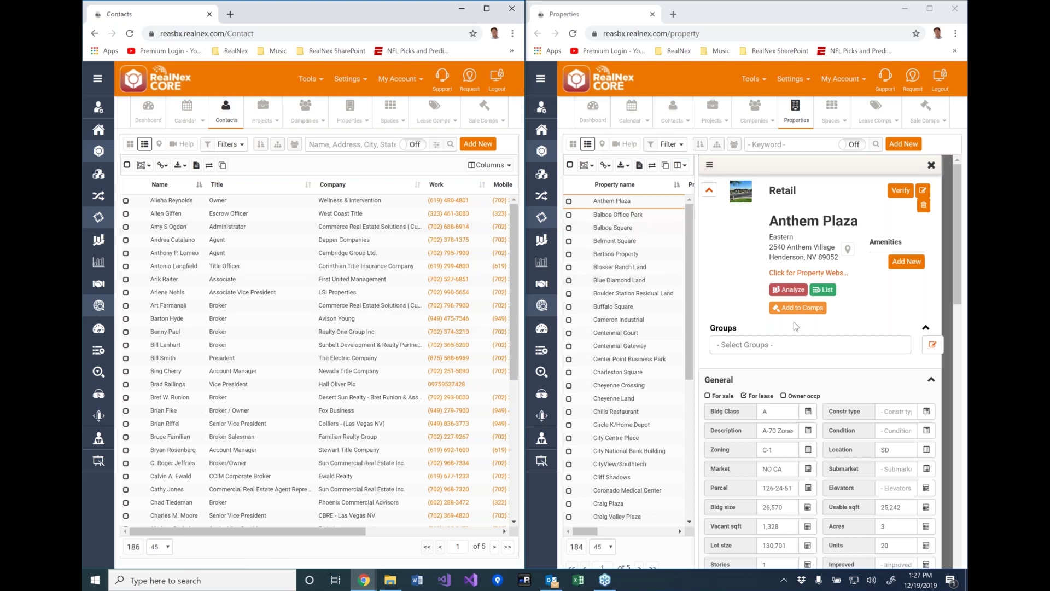
{"action": "left_click", "coordinate": [932, 166]}
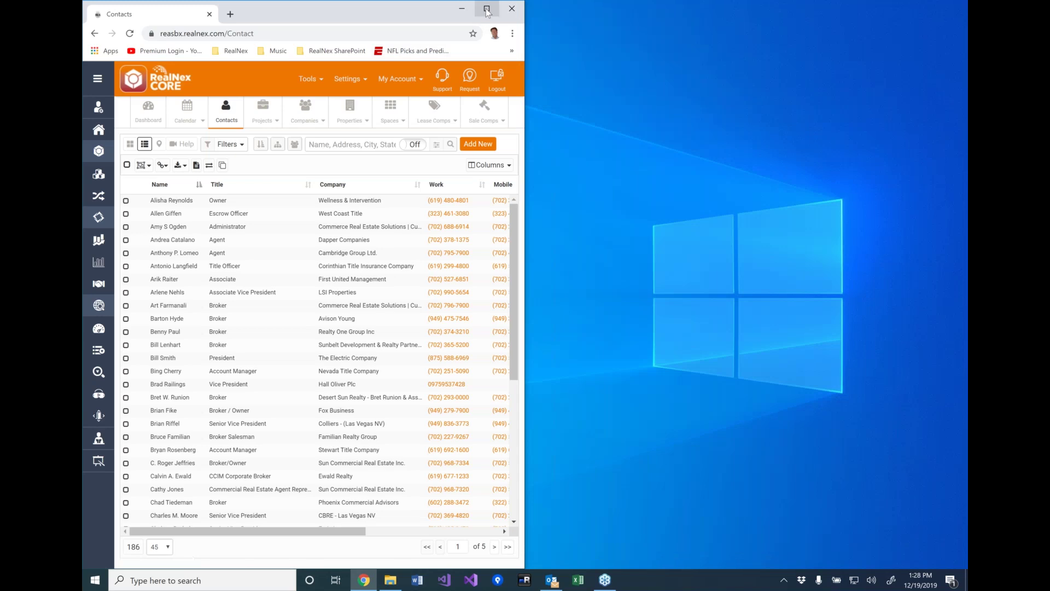
- Maximize the Contacts window and switch to the December 2019 calendar
{"action": "left_click", "coordinate": [485, 10]}
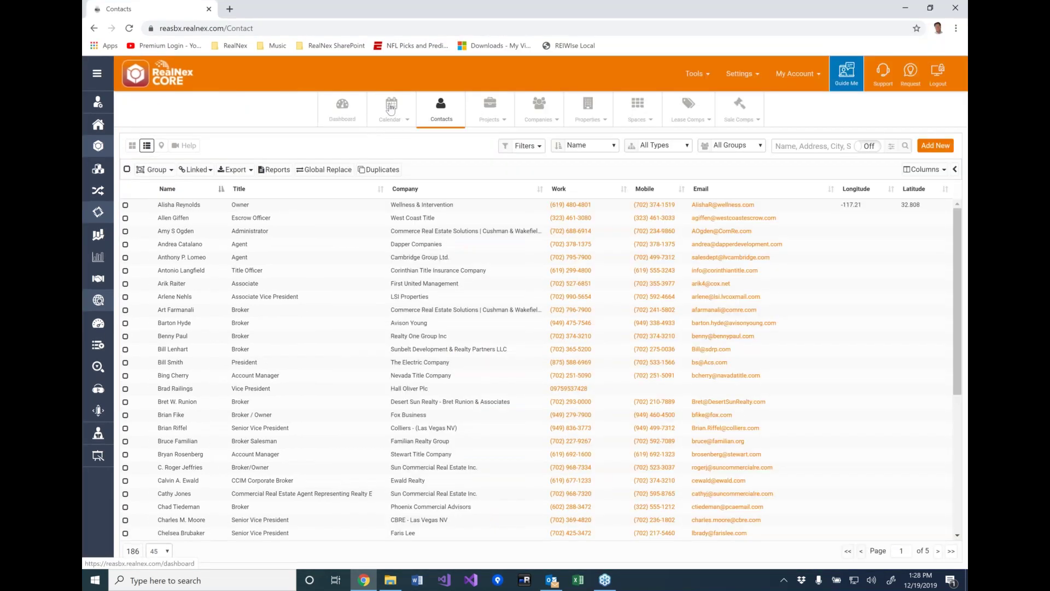
{"action": "right_click", "coordinate": [390, 107]}
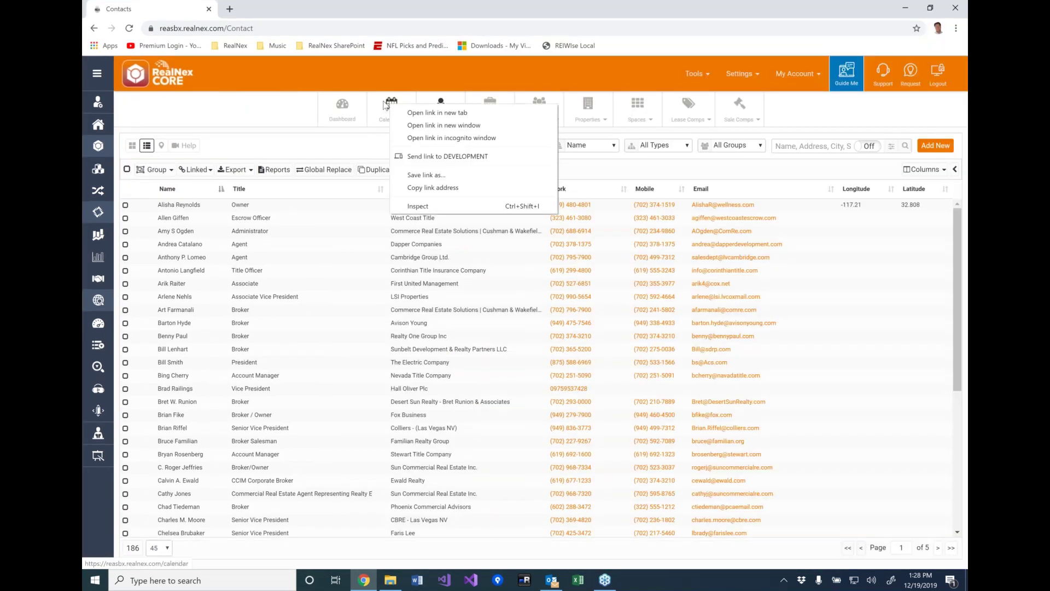
{"action": "left_click", "coordinate": [386, 106]}
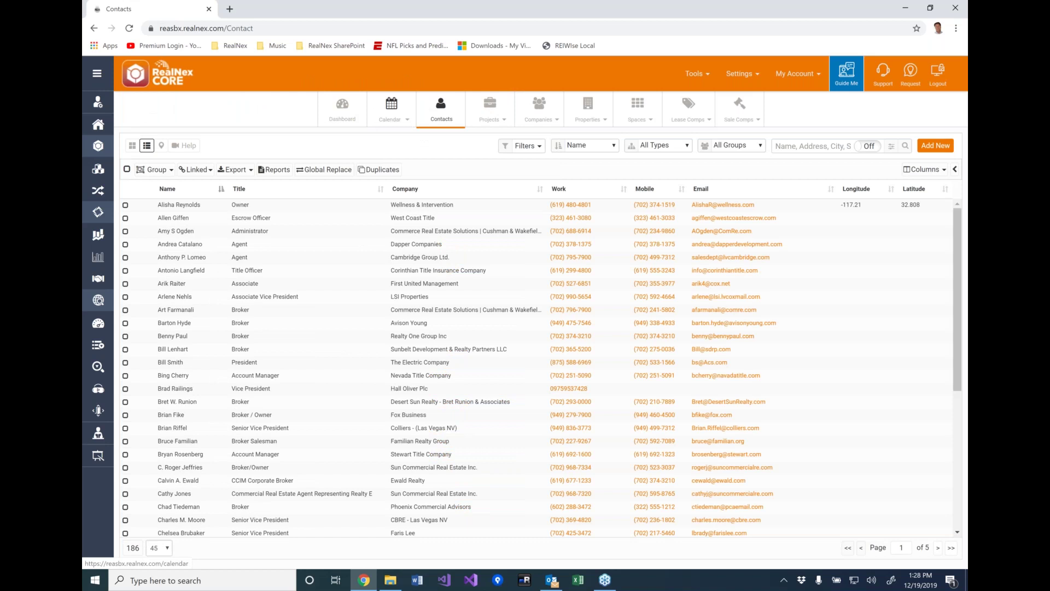
{"action": "left_click", "coordinate": [506, 123]}
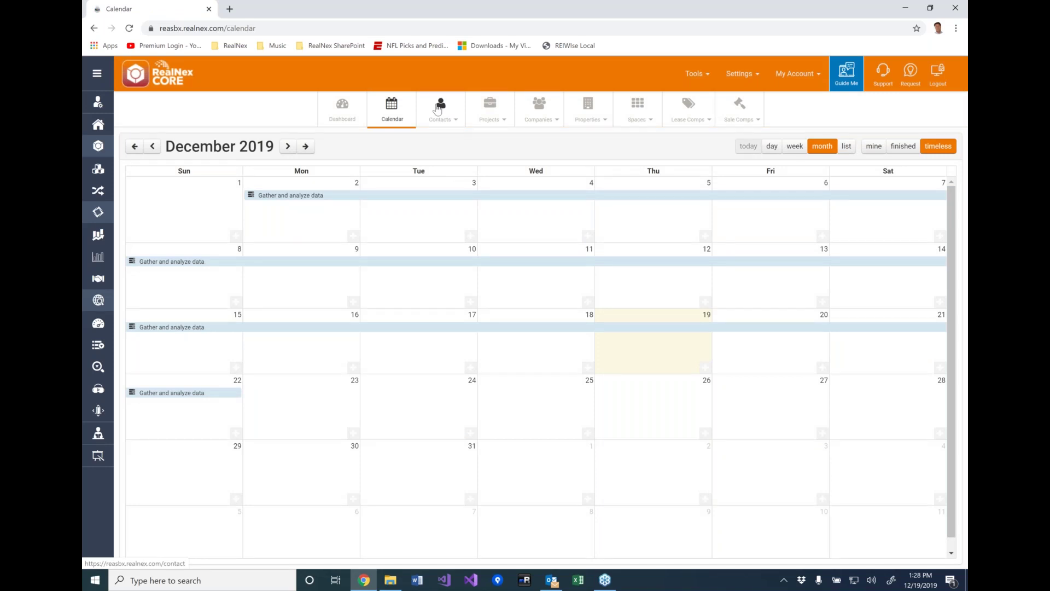
- Search contacts by first name directly from the calendar page
{"action": "left_click", "coordinate": [455, 122]}
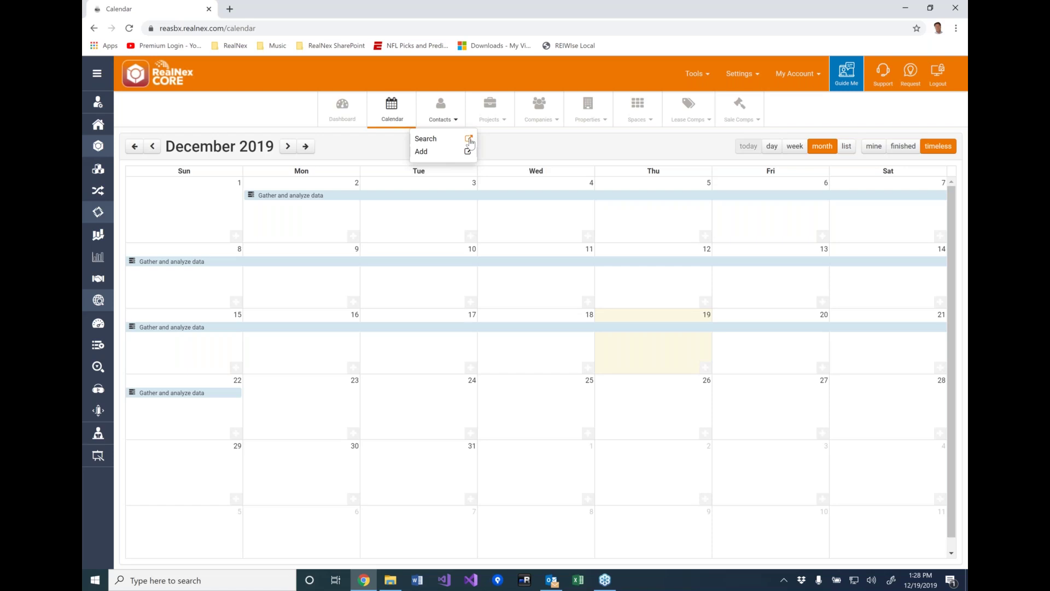
{"action": "left_click", "coordinate": [430, 139]}
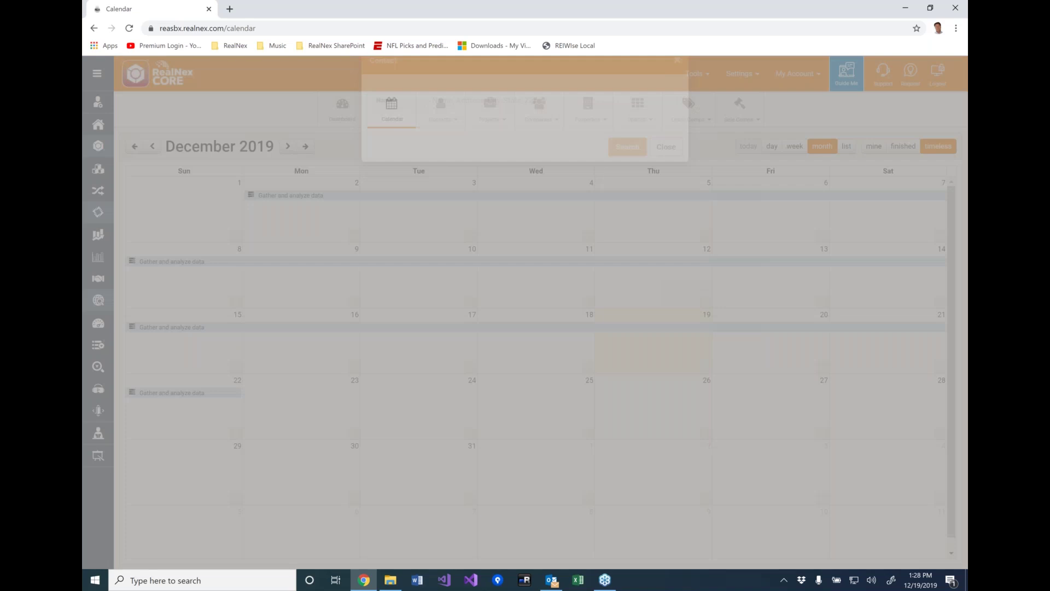
{"action": "type", "text": "jonathan"}
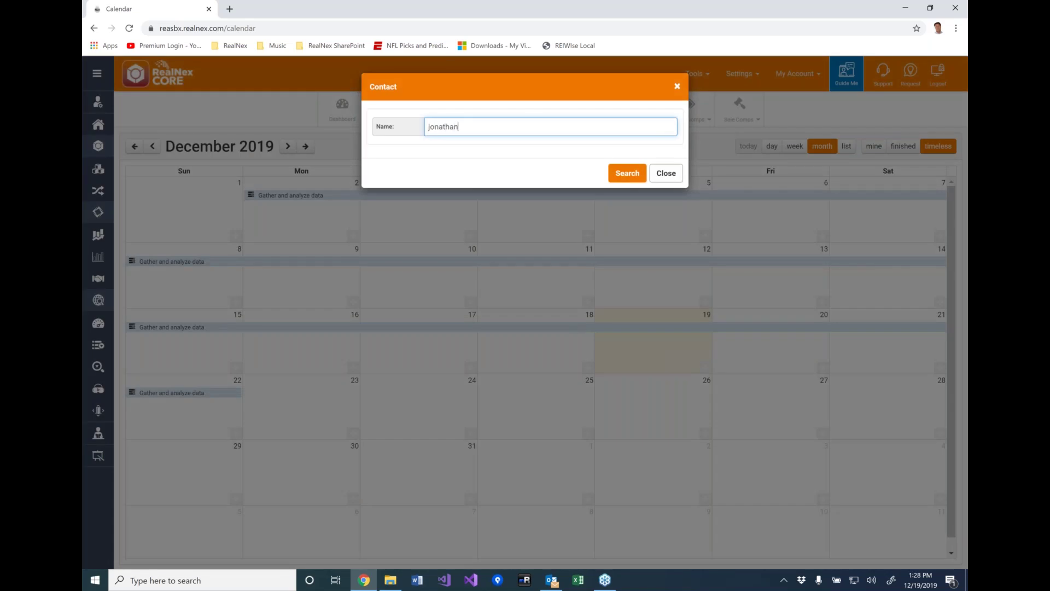
{"action": "key", "text": "Return"}
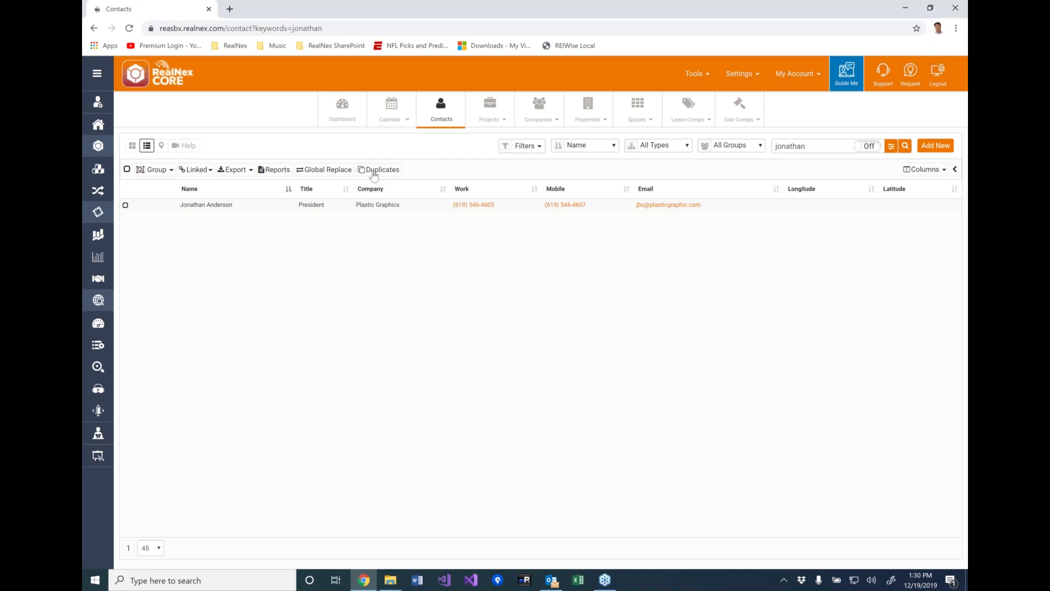
- Start a Global Replace on the records in the current query, choose the Name field, add a second field row and cancel
{"action": "left_click", "coordinate": [333, 170]}
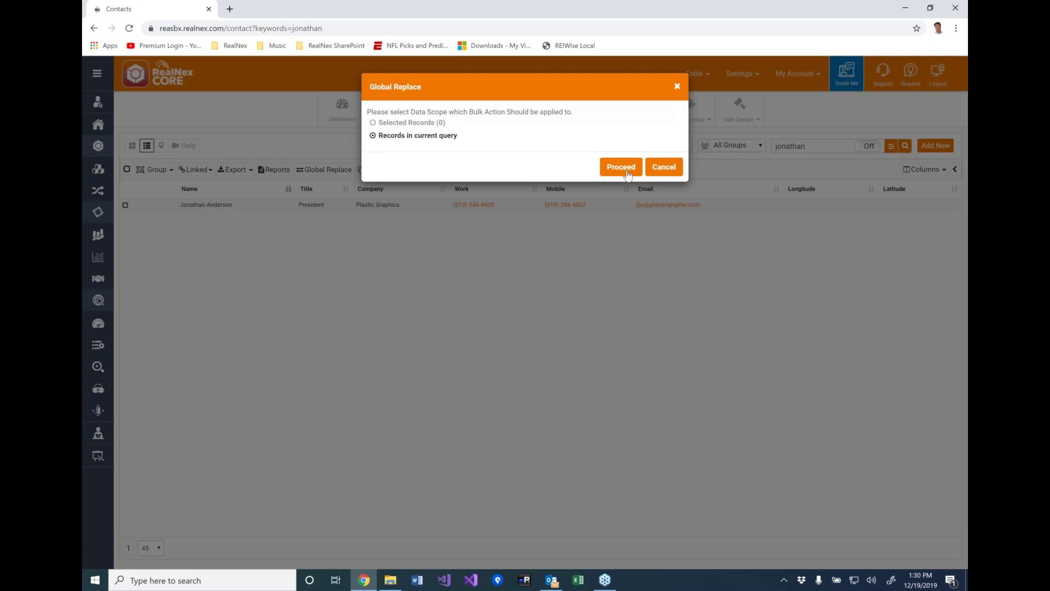
{"action": "left_click", "coordinate": [626, 173]}
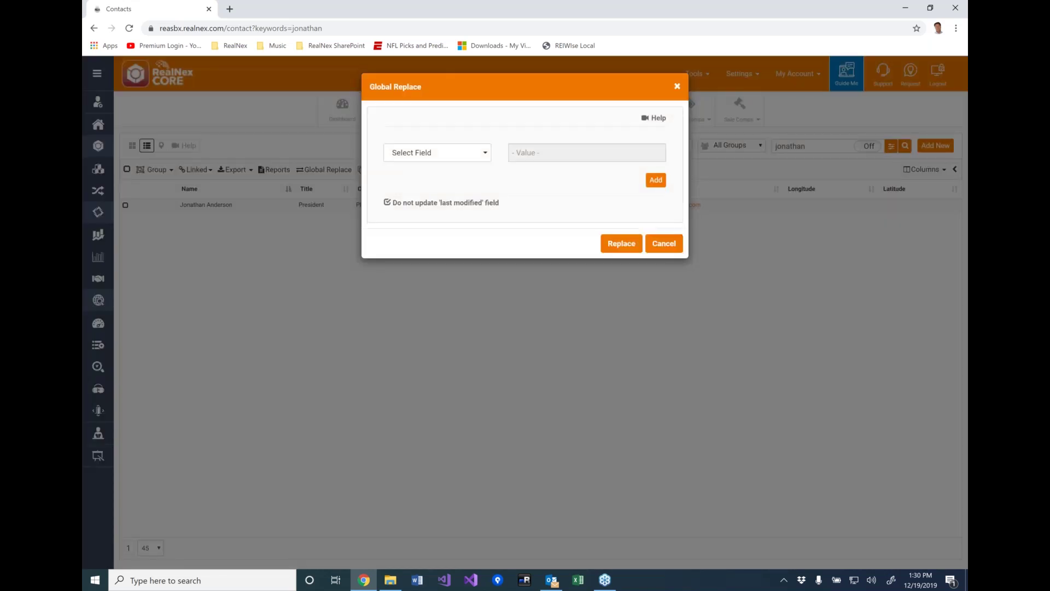
{"action": "left_click", "coordinate": [469, 158]}
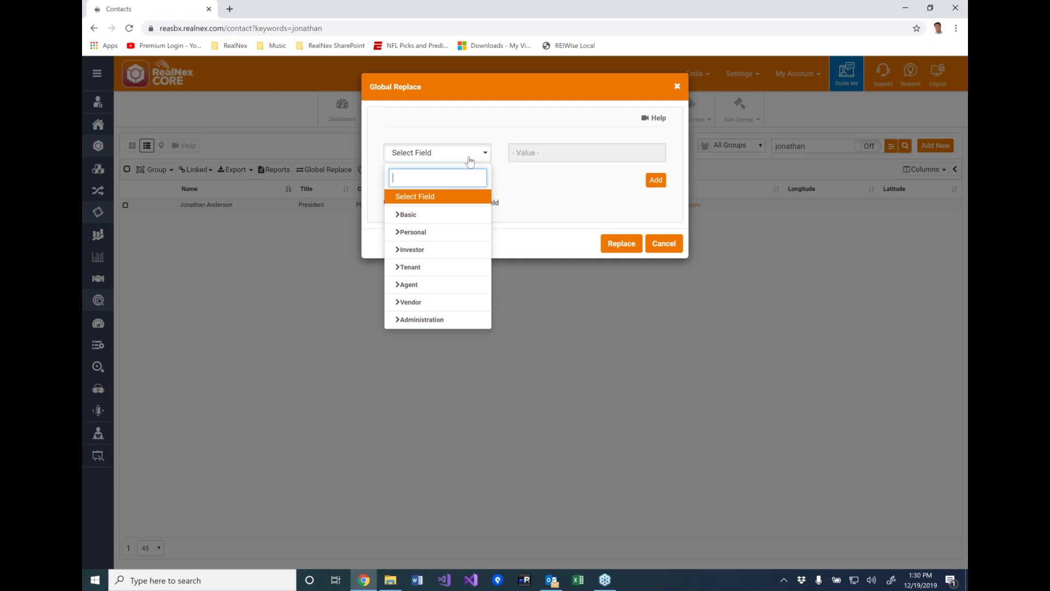
{"action": "left_click", "coordinate": [417, 217]}
{"action": "left_click", "coordinate": [423, 231]}
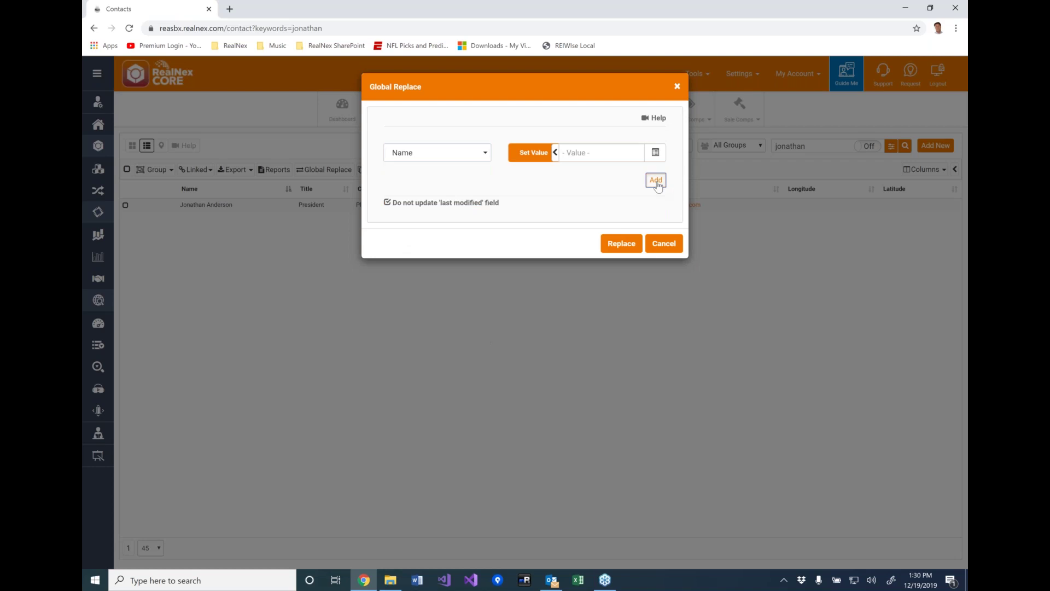
{"action": "left_click", "coordinate": [656, 180]}
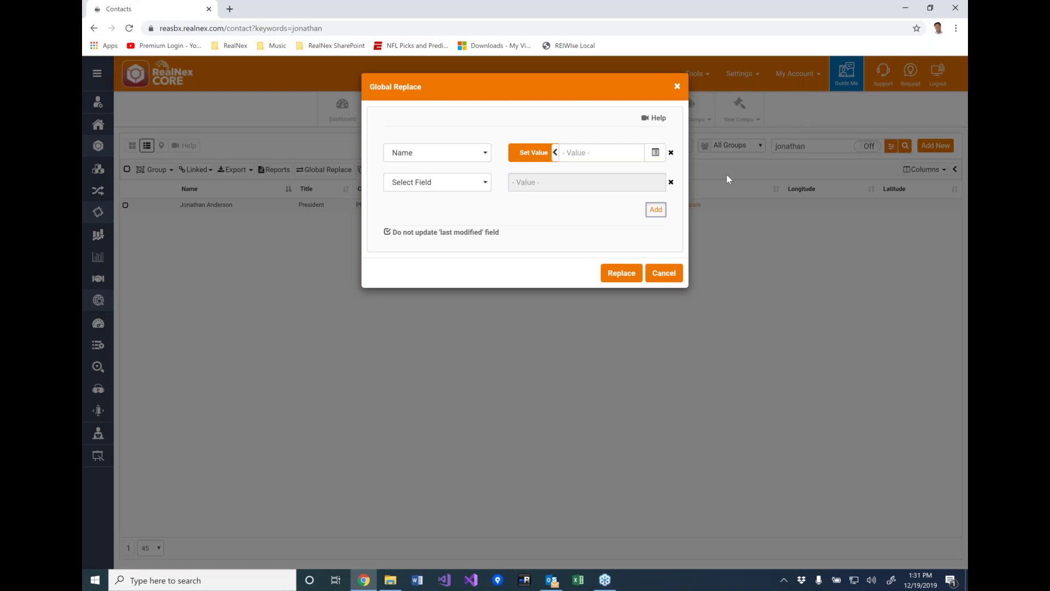
{"action": "left_click", "coordinate": [668, 278]}
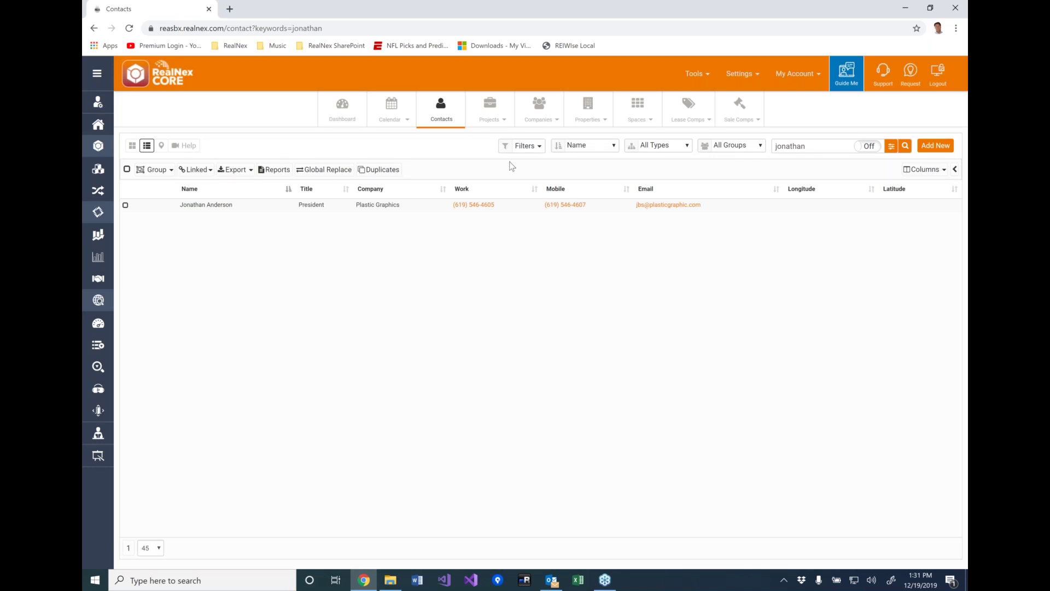
- Open the Properties list
{"action": "left_click", "coordinate": [588, 109]}
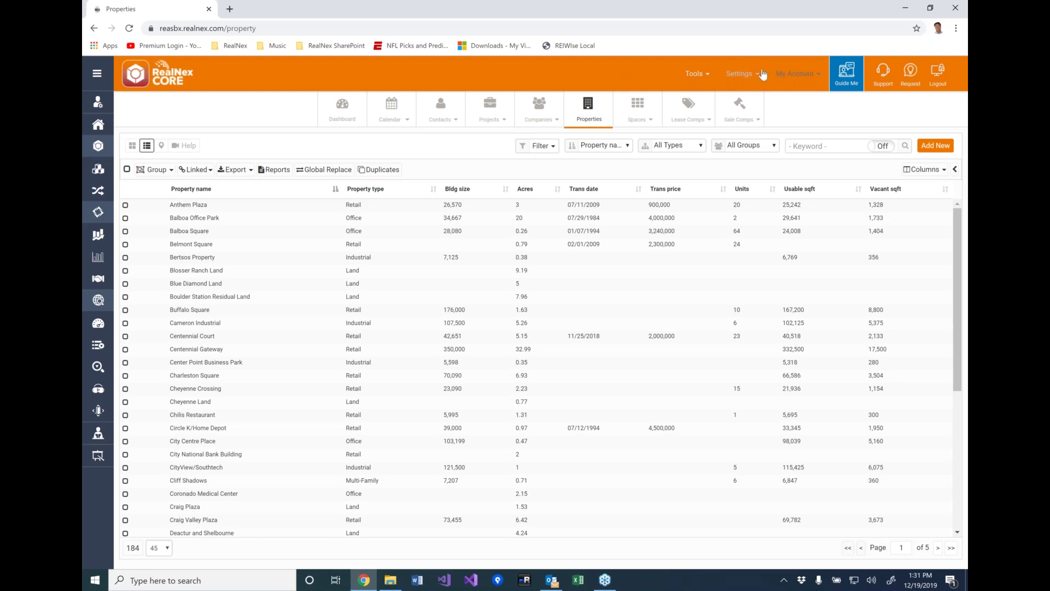
- View the Property Types system table in the settings and close it
{"action": "left_click", "coordinate": [739, 74]}
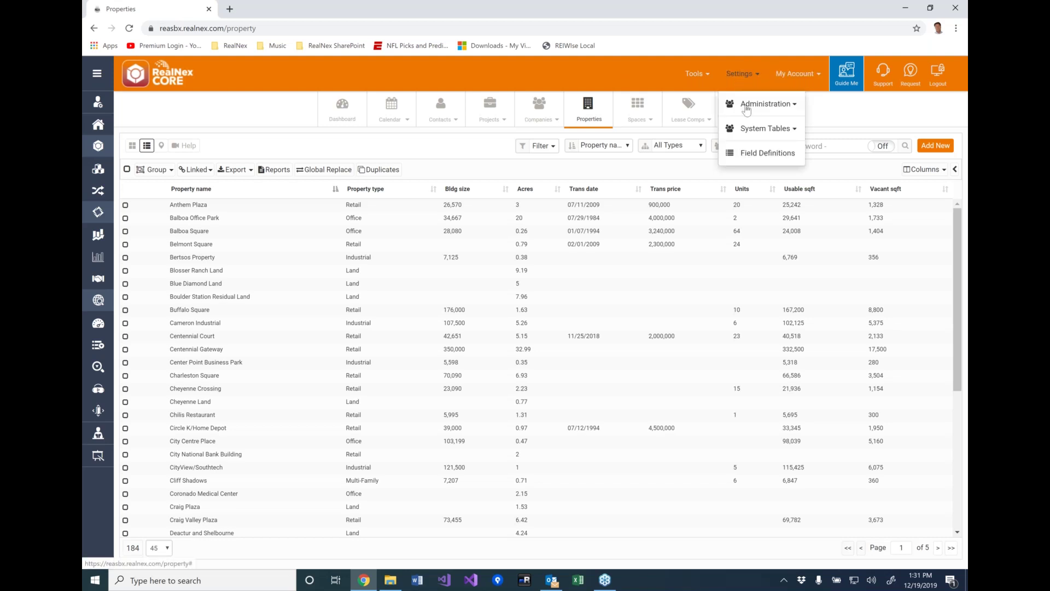
{"action": "left_click", "coordinate": [755, 131]}
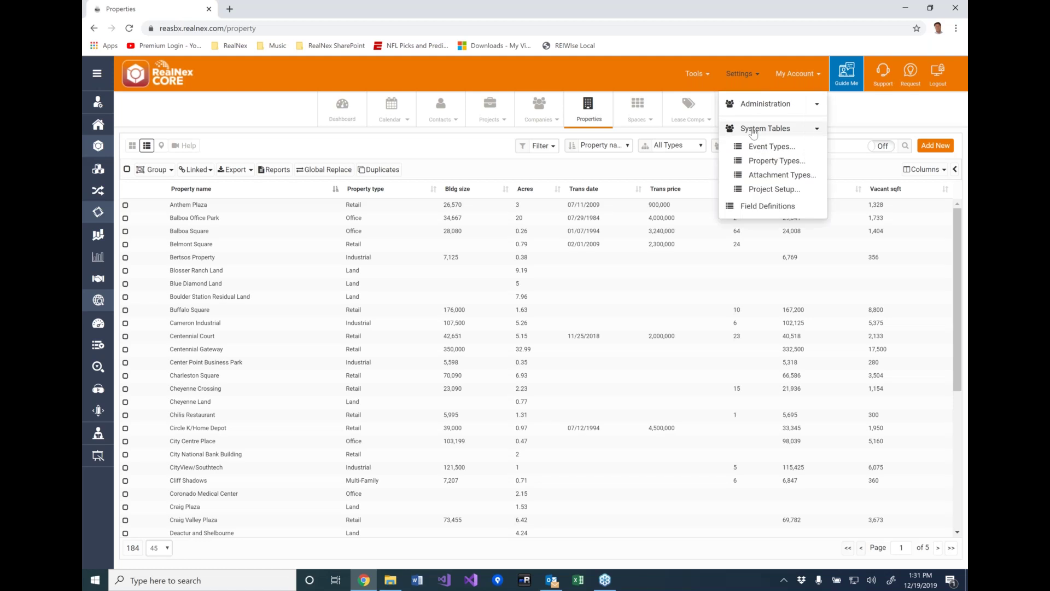
{"action": "left_click", "coordinate": [764, 162]}
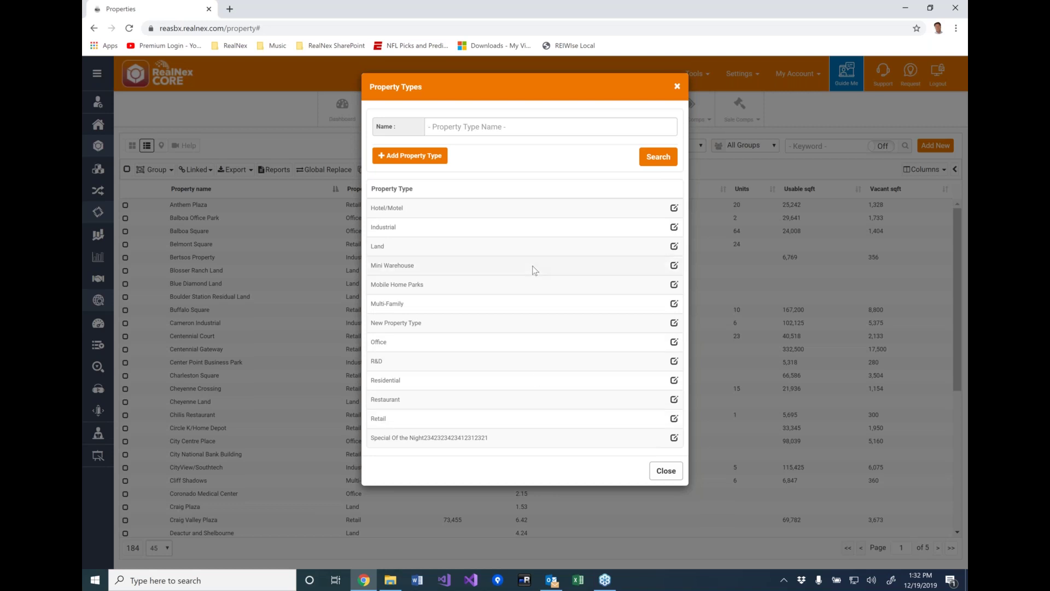
{"action": "left_click", "coordinate": [677, 87]}
- Set up a property filter for Property type equal to Land, New Property Type and Residential
{"action": "left_click", "coordinate": [544, 146]}
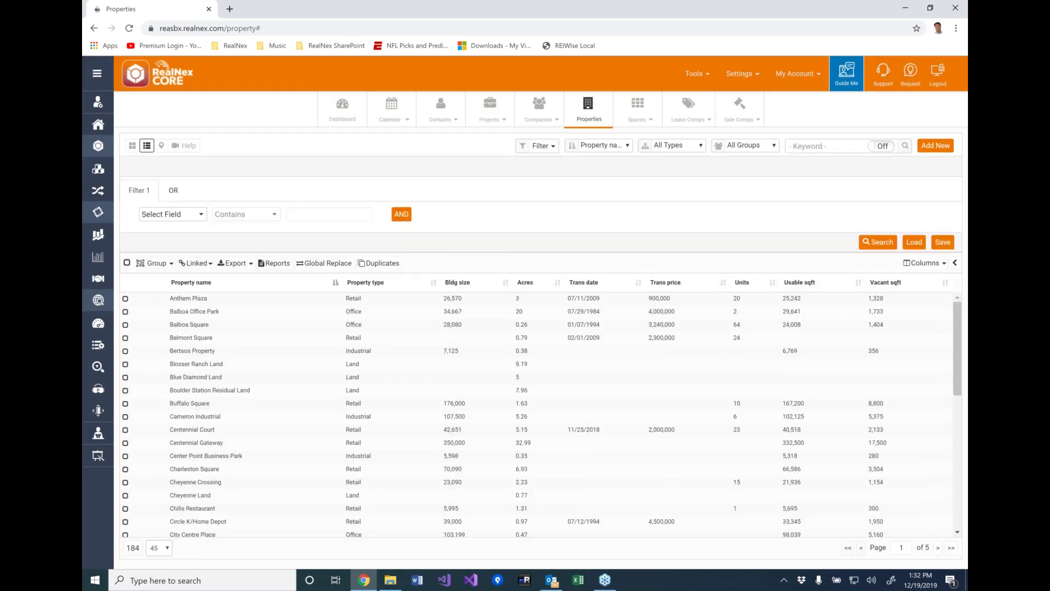
{"action": "left_click", "coordinate": [188, 215]}
{"action": "type", "text": "property"}
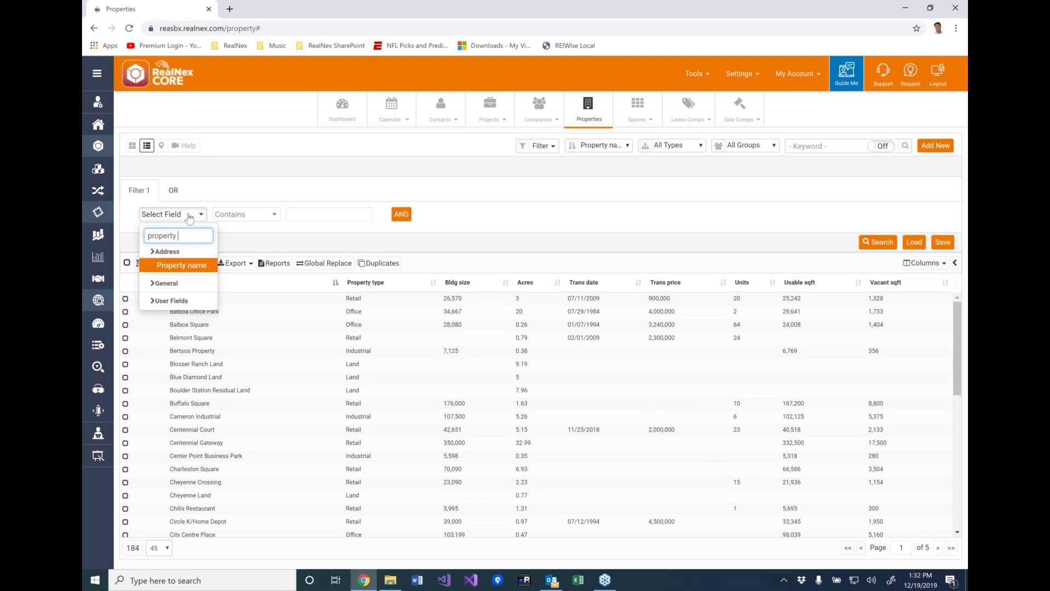
{"action": "type", "text": " t"}
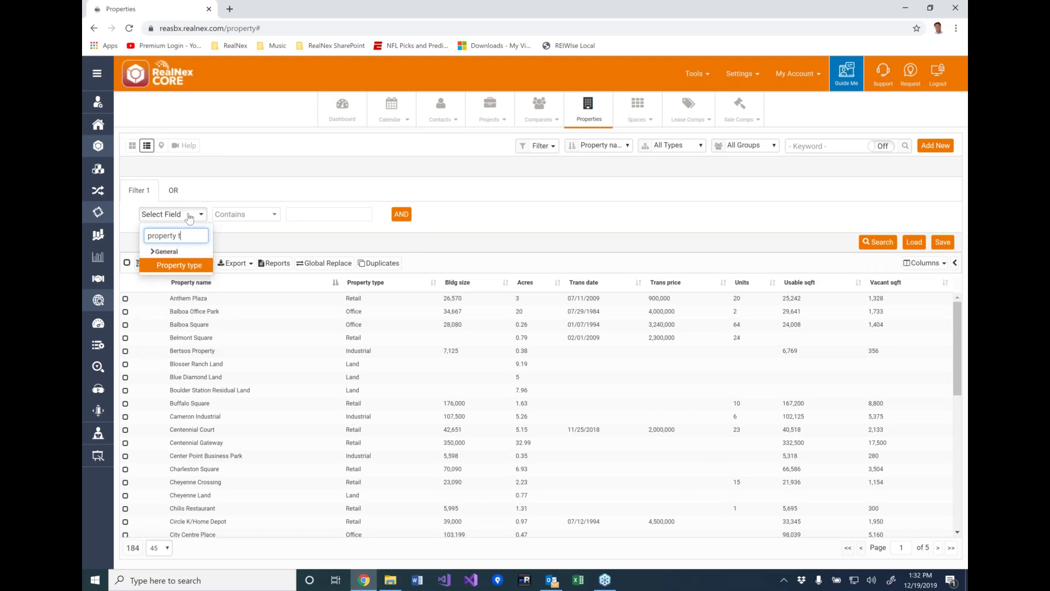
{"action": "left_click", "coordinate": [186, 267]}
{"action": "left_click", "coordinate": [327, 215]}
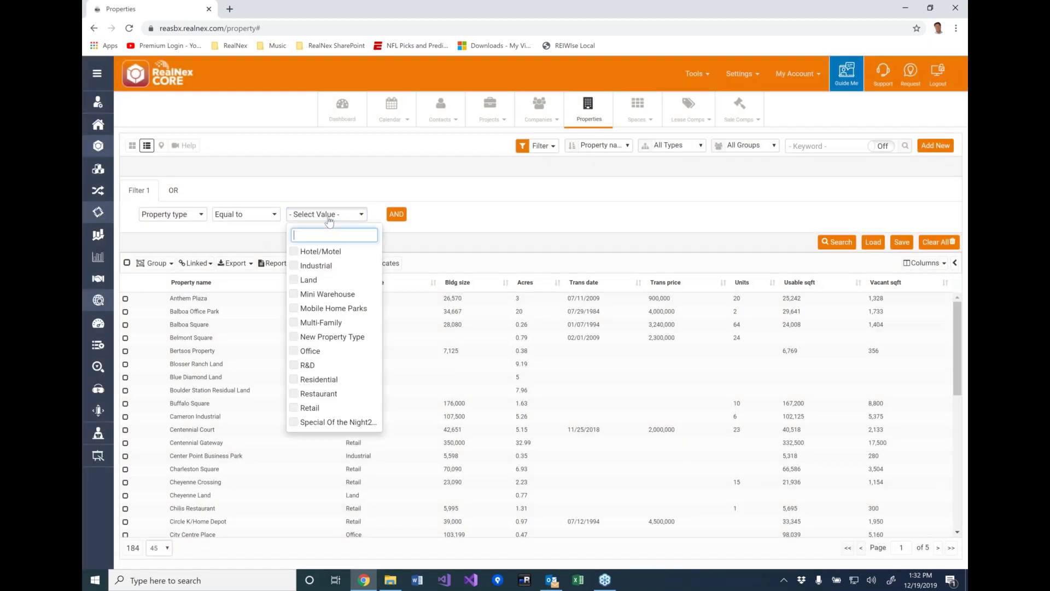
{"action": "left_click", "coordinate": [293, 279]}
{"action": "left_click", "coordinate": [292, 337]}
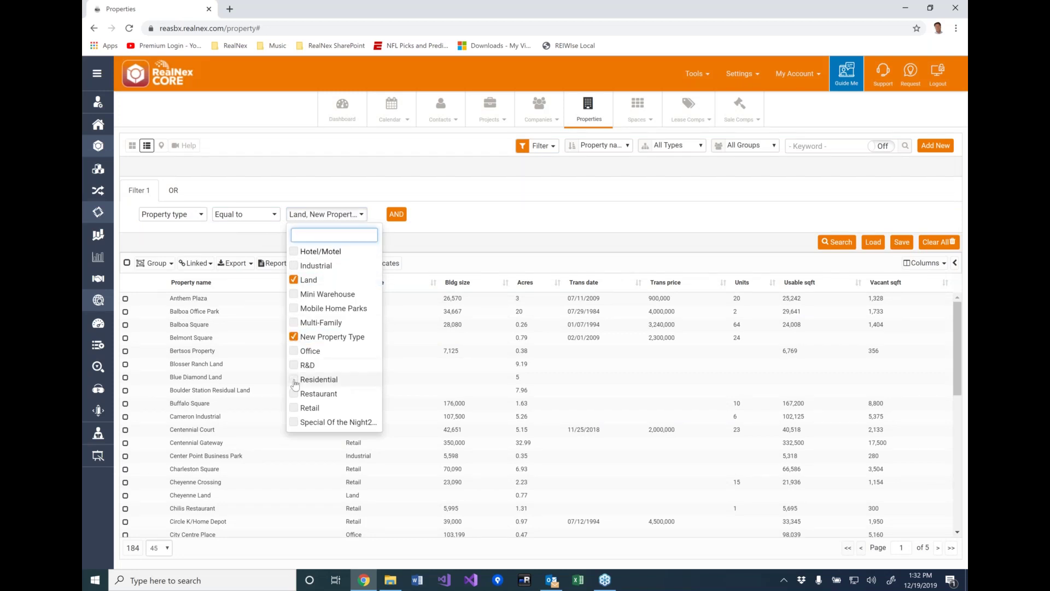
{"action": "left_click", "coordinate": [294, 380]}
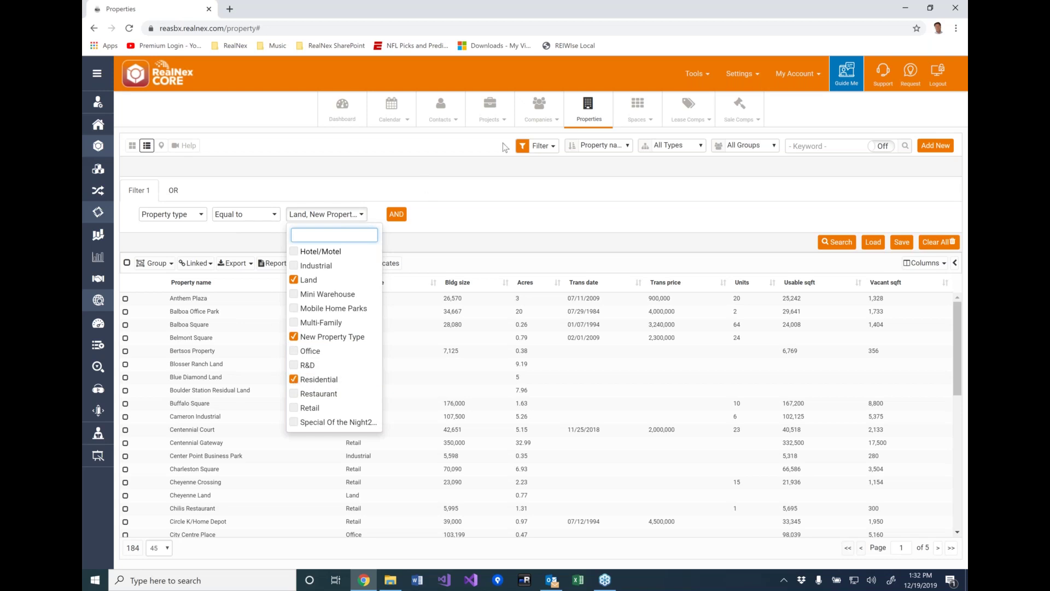
- Go to the Projects list, close the project detail pane and show the filters
{"action": "left_click", "coordinate": [489, 110]}
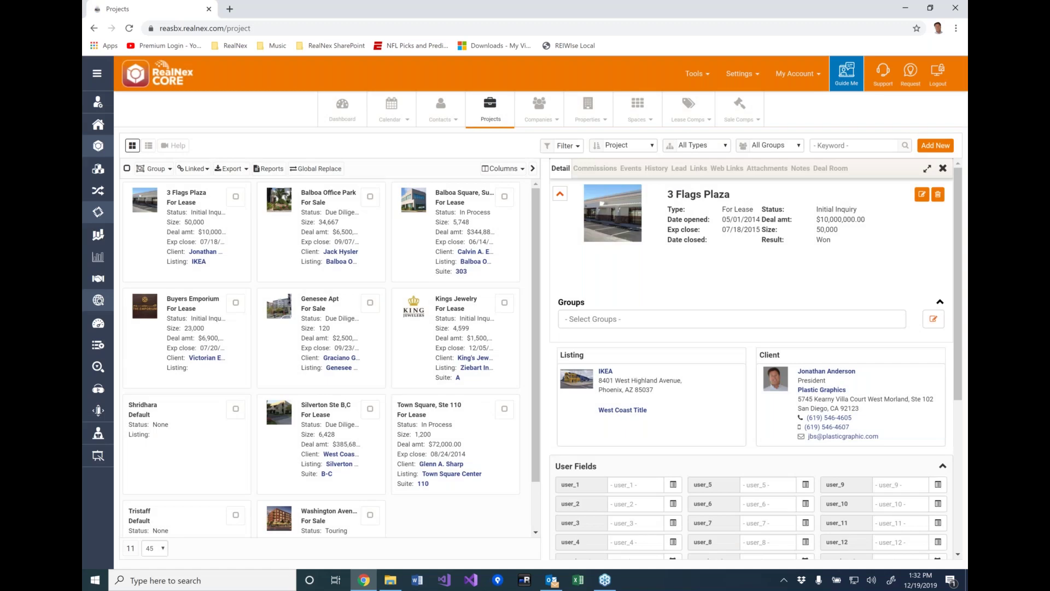
{"action": "left_click", "coordinate": [942, 169]}
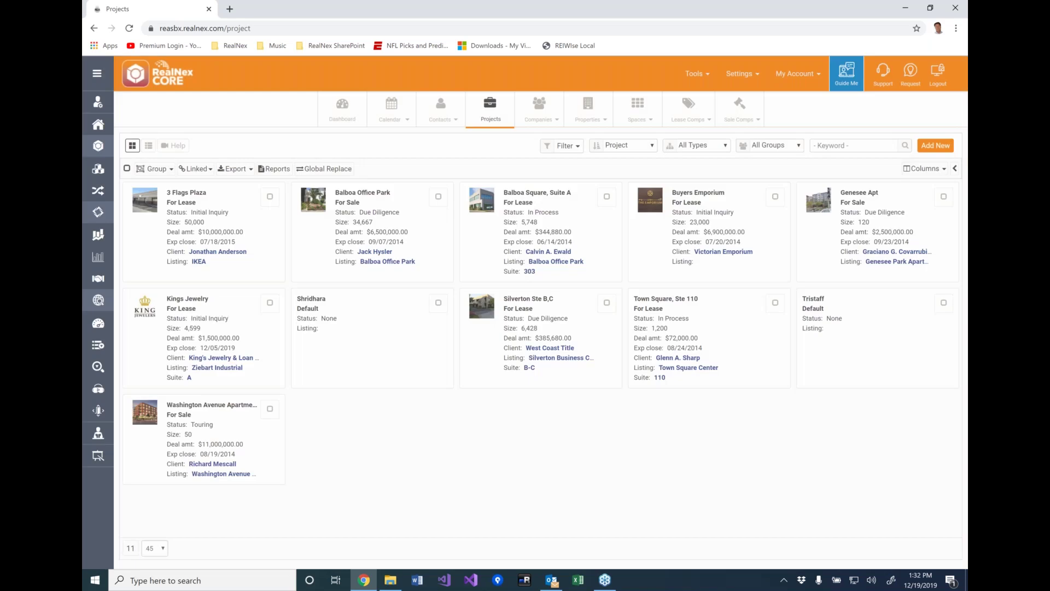
{"action": "left_click", "coordinate": [572, 146]}
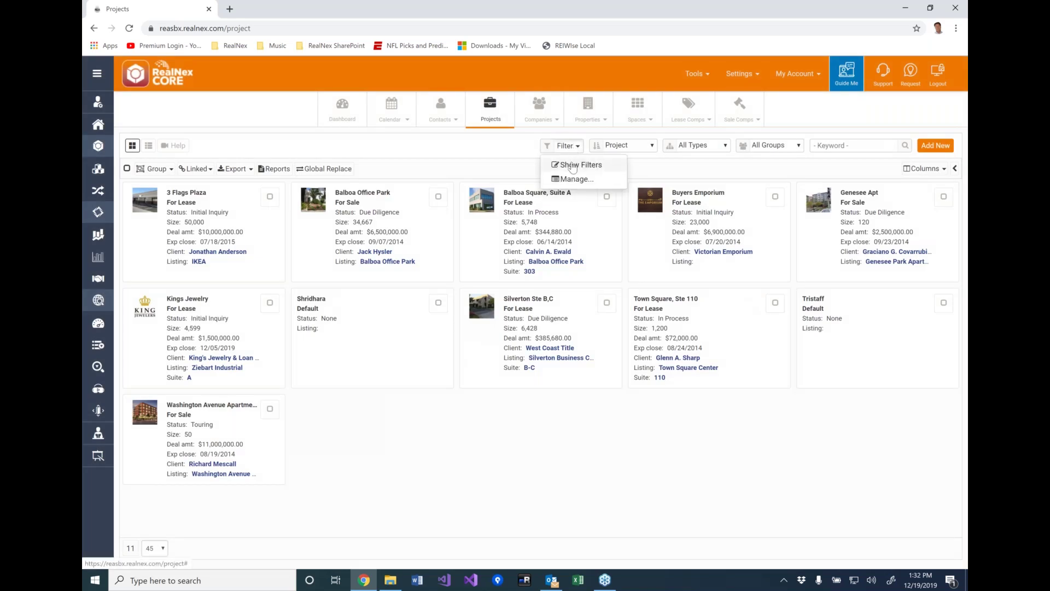
{"action": "left_click", "coordinate": [573, 166]}
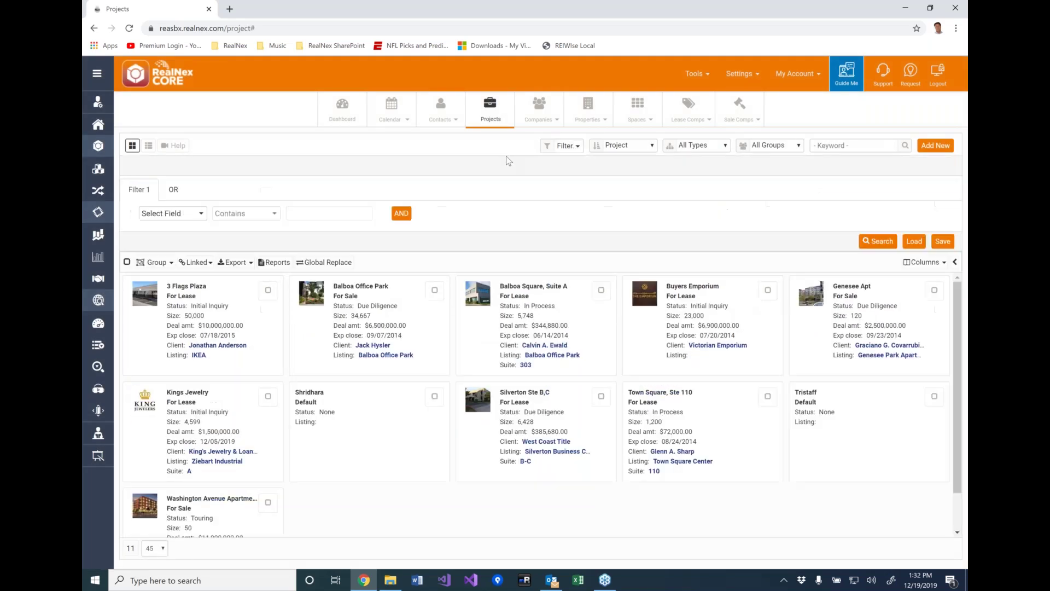
- Set the project filter field to Status and browse the available status values without choosing one
{"action": "left_click", "coordinate": [181, 217]}
{"action": "type", "text": "status"}
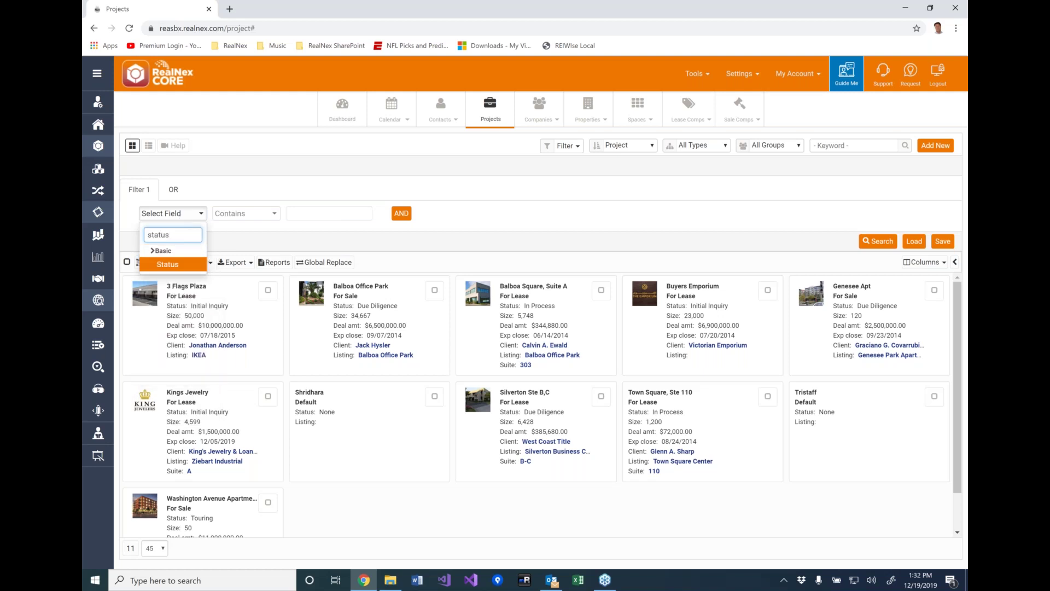
{"action": "left_click", "coordinate": [178, 265]}
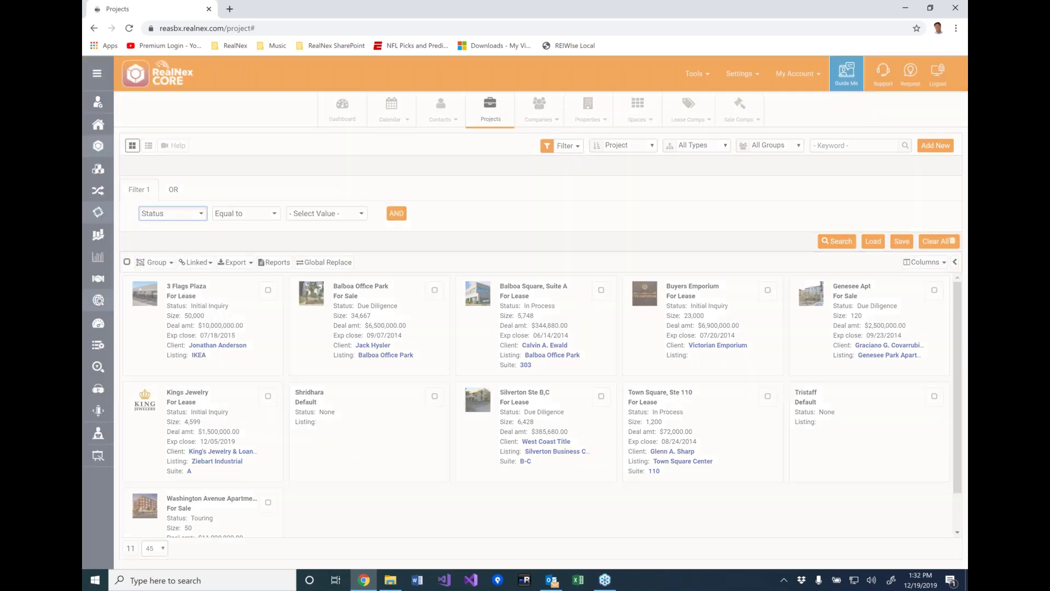
{"action": "left_click", "coordinate": [361, 215]}
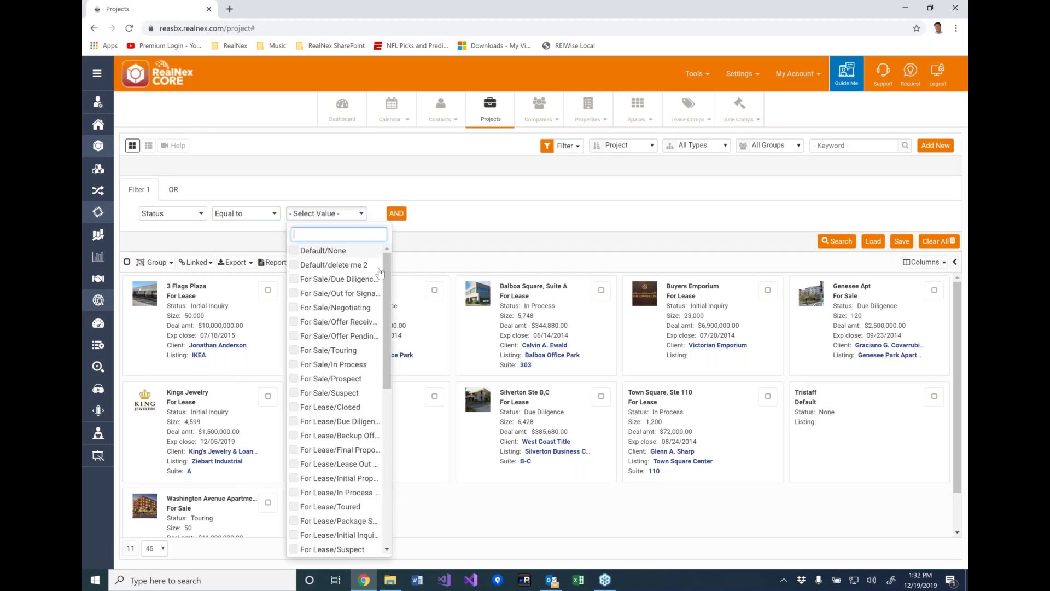
{"action": "scroll", "coordinate": [386, 296], "scroll_direction": "down", "scroll_amount": 3}
{"action": "scroll", "coordinate": [388, 377], "scroll_direction": "up", "scroll_amount": 1}
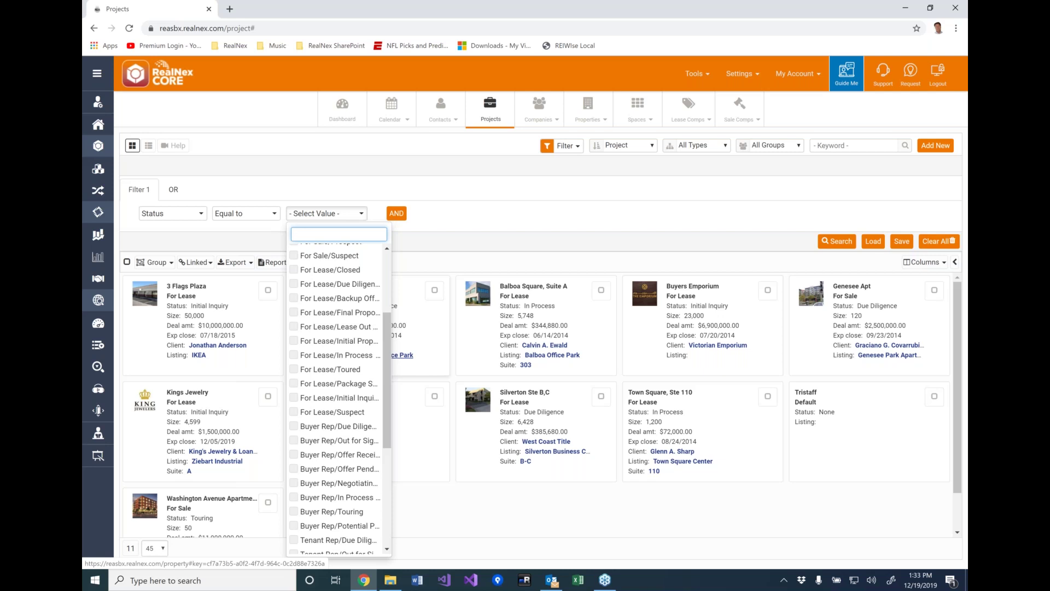
{"action": "left_click", "coordinate": [490, 201]}
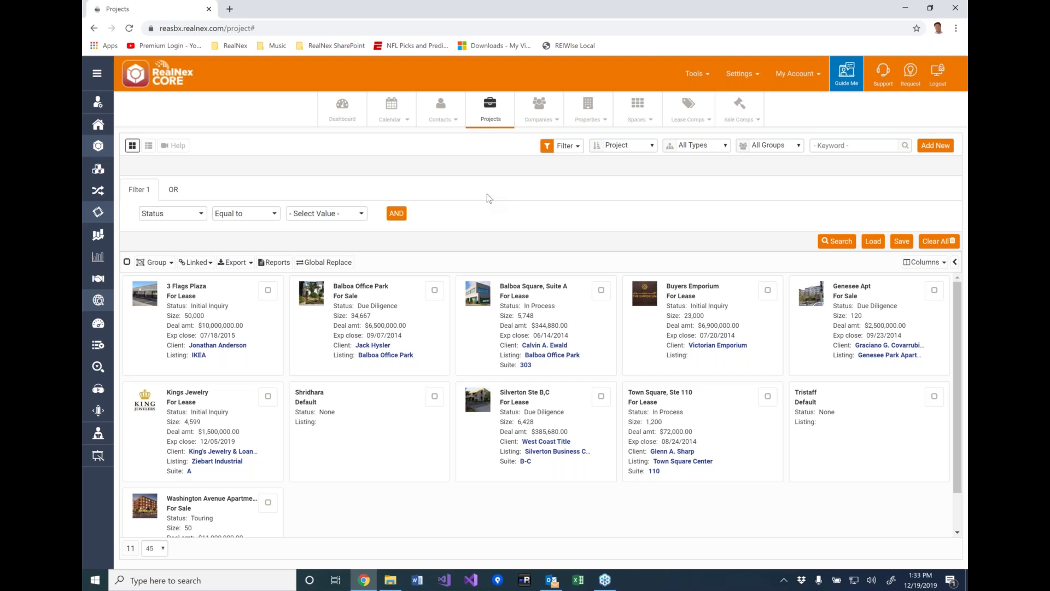
- Go to the Contacts list and show its filters
{"action": "left_click", "coordinate": [442, 111]}
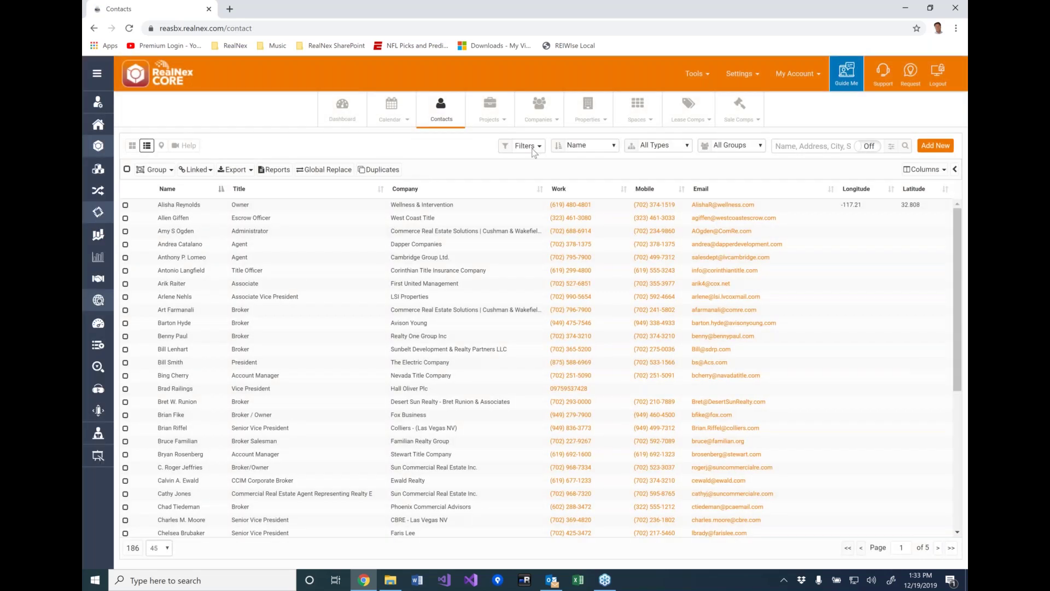
{"action": "left_click", "coordinate": [528, 149]}
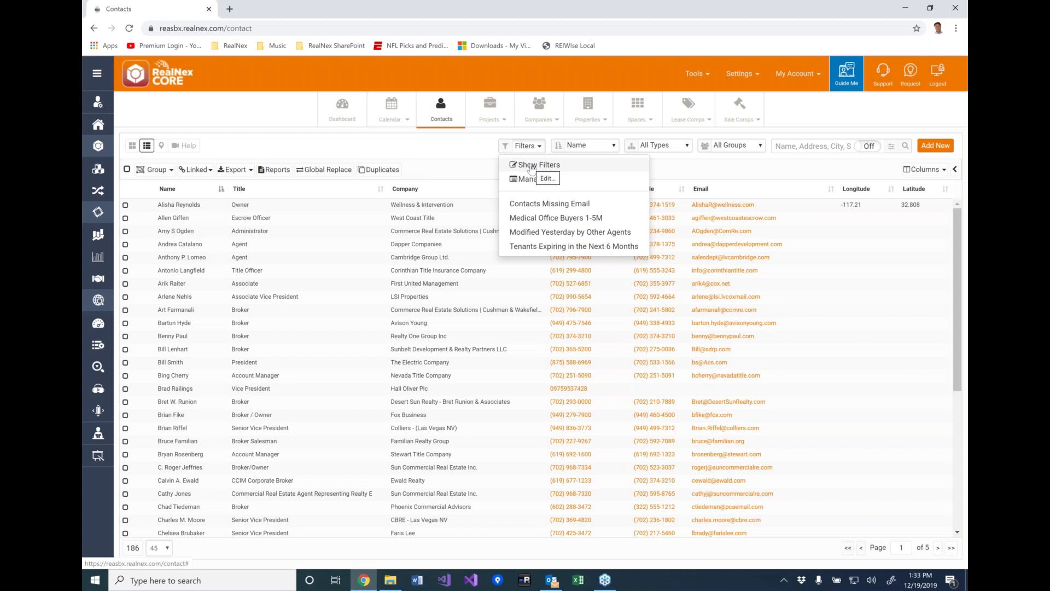
{"action": "left_click", "coordinate": [531, 167]}
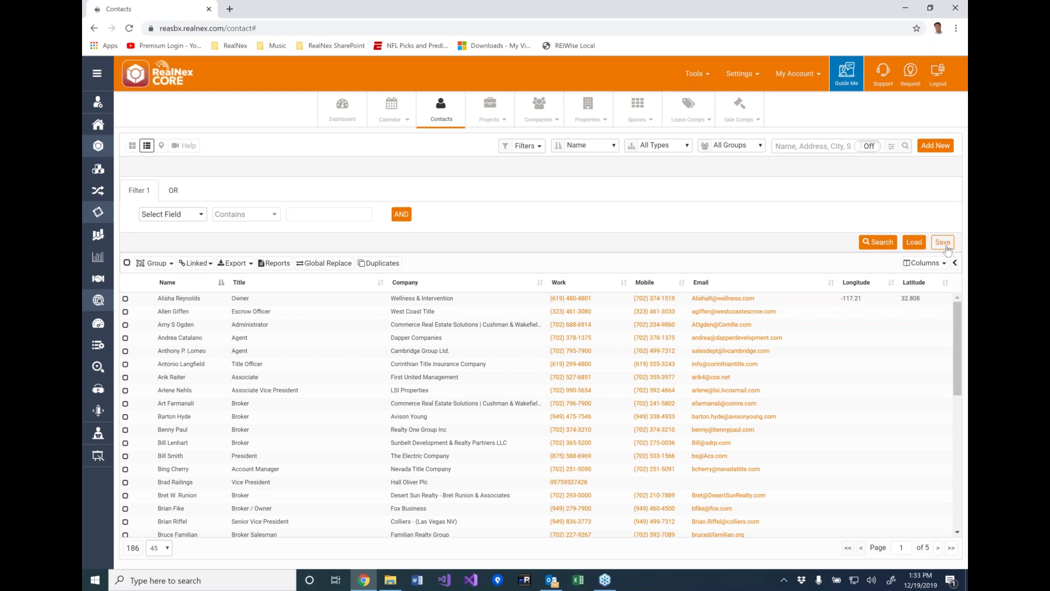
- In the saved contact filters, toggle the favorite mark of Contacts Missing Email off and on again, and close the list
{"action": "left_click", "coordinate": [914, 242]}
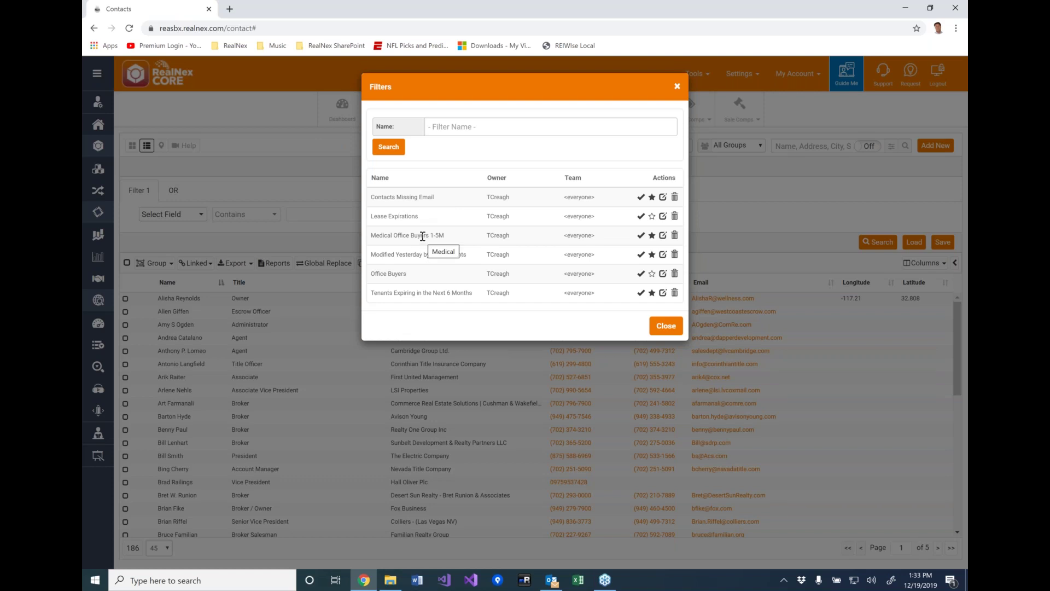
{"action": "left_click", "coordinate": [652, 198]}
{"action": "left_click", "coordinate": [652, 197]}
{"action": "left_click", "coordinate": [667, 327]}
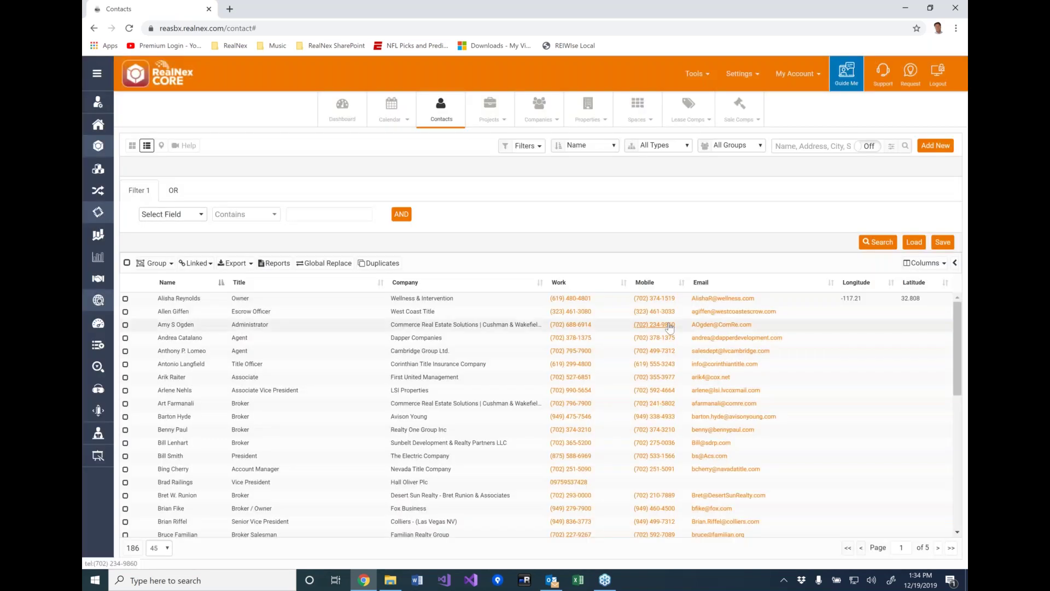
- Review the favorite contact filters and hide the filter area
{"action": "left_click", "coordinate": [540, 150]}
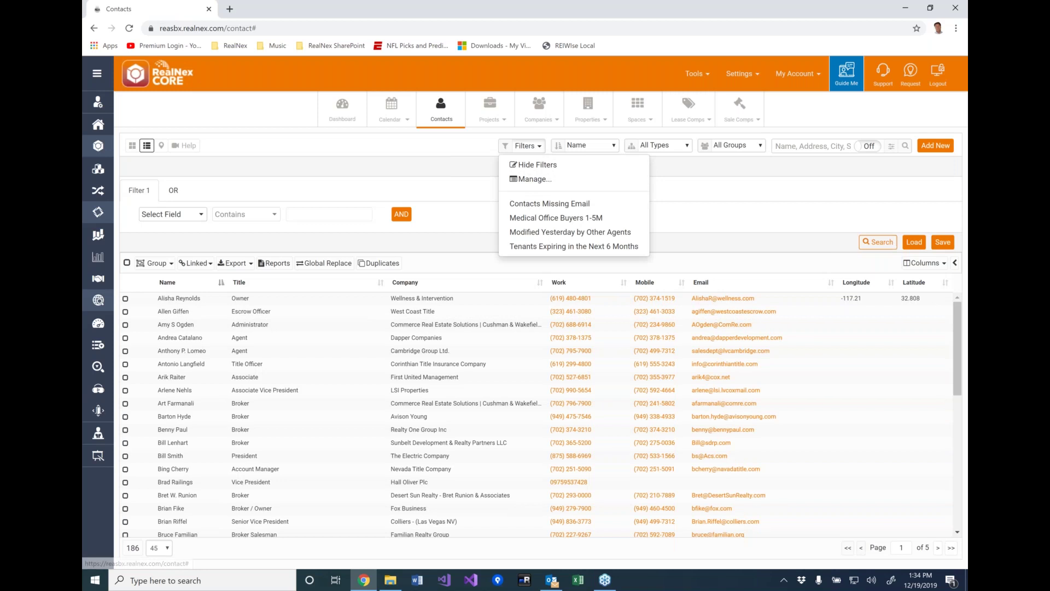
{"action": "left_click", "coordinate": [821, 235]}
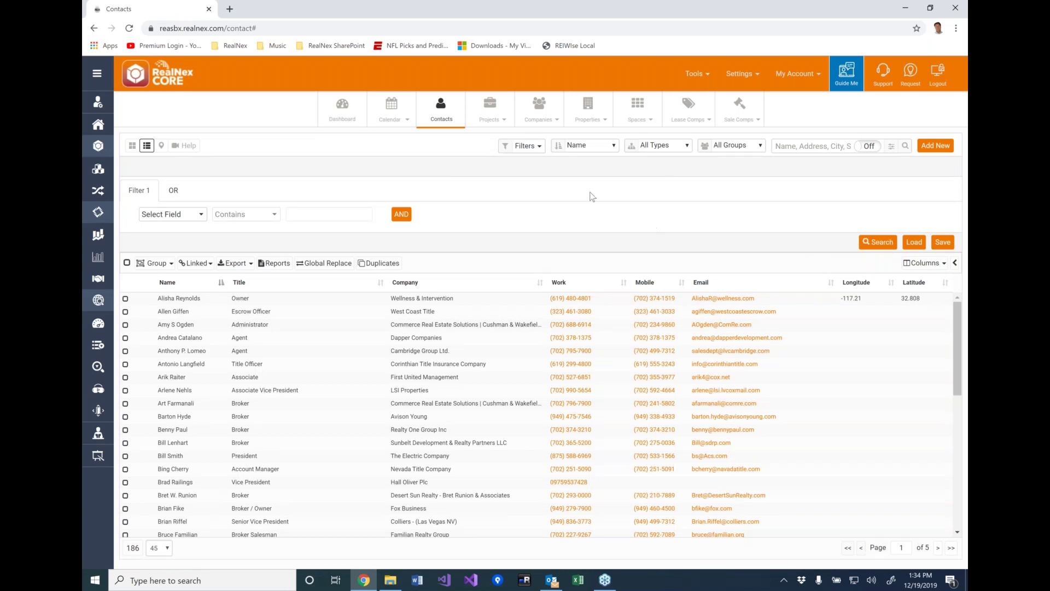
{"action": "left_click", "coordinate": [522, 145]}
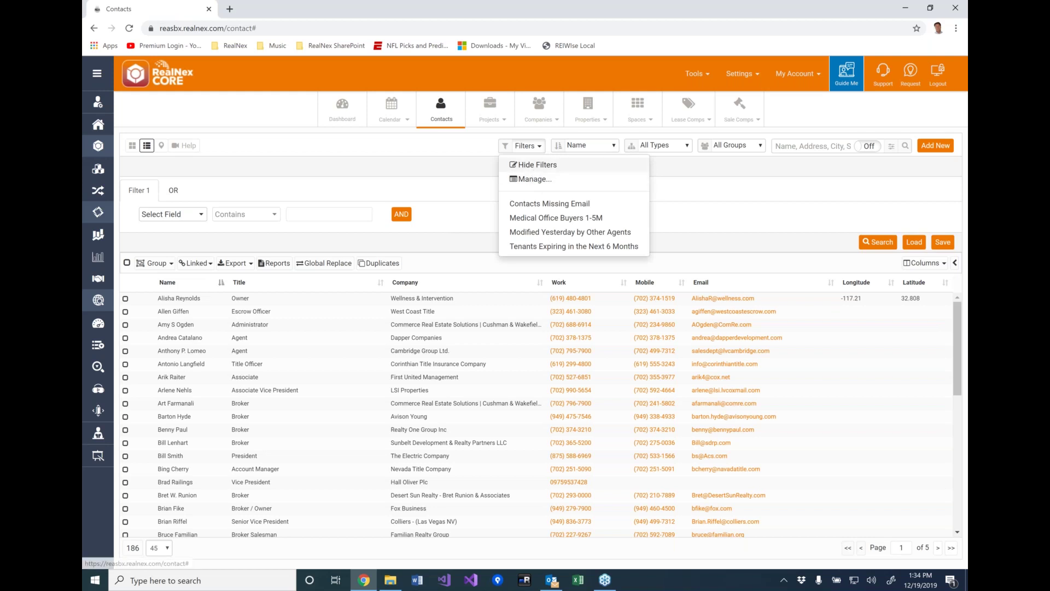
{"action": "left_click", "coordinate": [534, 165]}
- Apply the favorite filter Contacts Missing Email to the contact list
{"action": "left_click", "coordinate": [522, 148]}
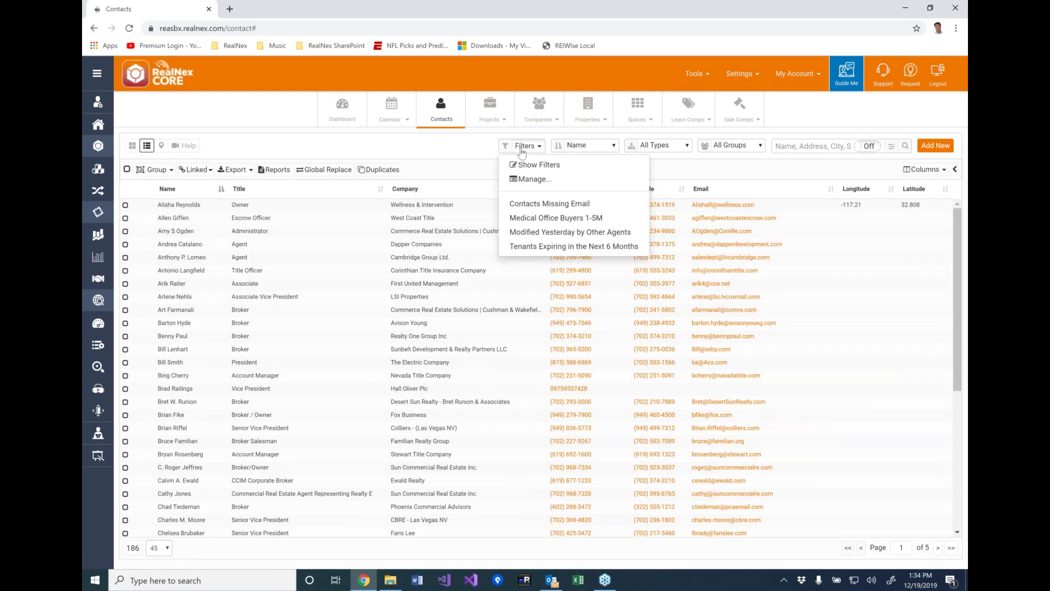
{"action": "left_click", "coordinate": [535, 208]}
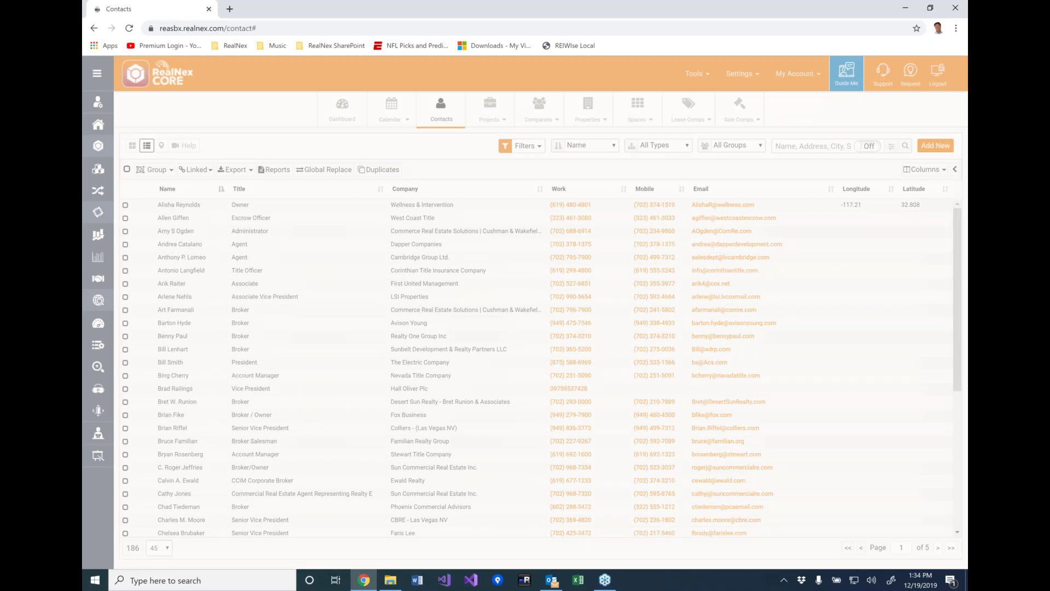
- Open the contact filter manager, review the saved filters and close it
{"action": "left_click", "coordinate": [539, 147]}
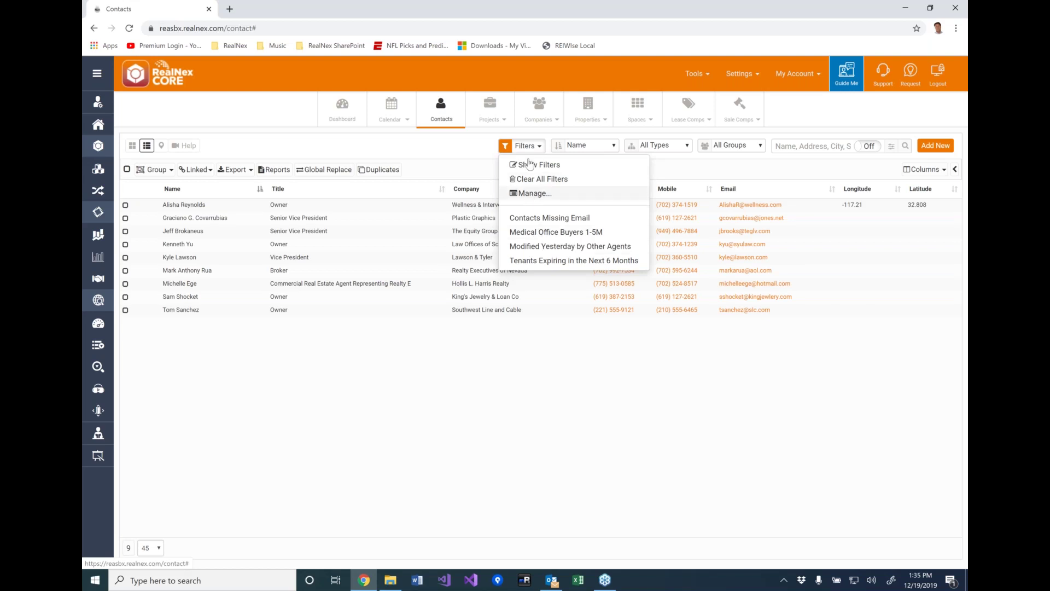
{"action": "left_click", "coordinate": [530, 204]}
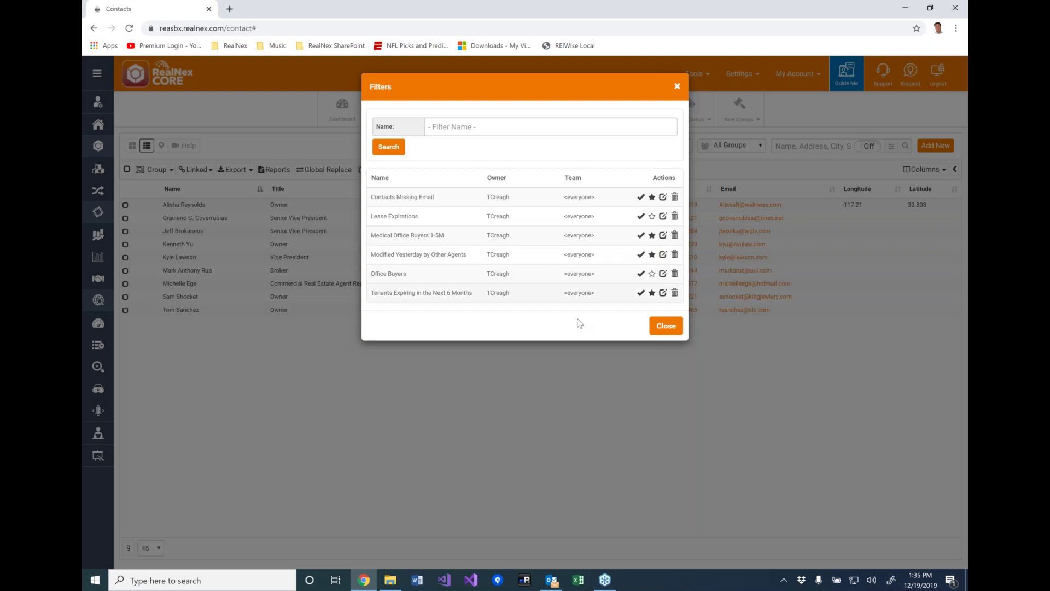
{"action": "left_click", "coordinate": [666, 326]}
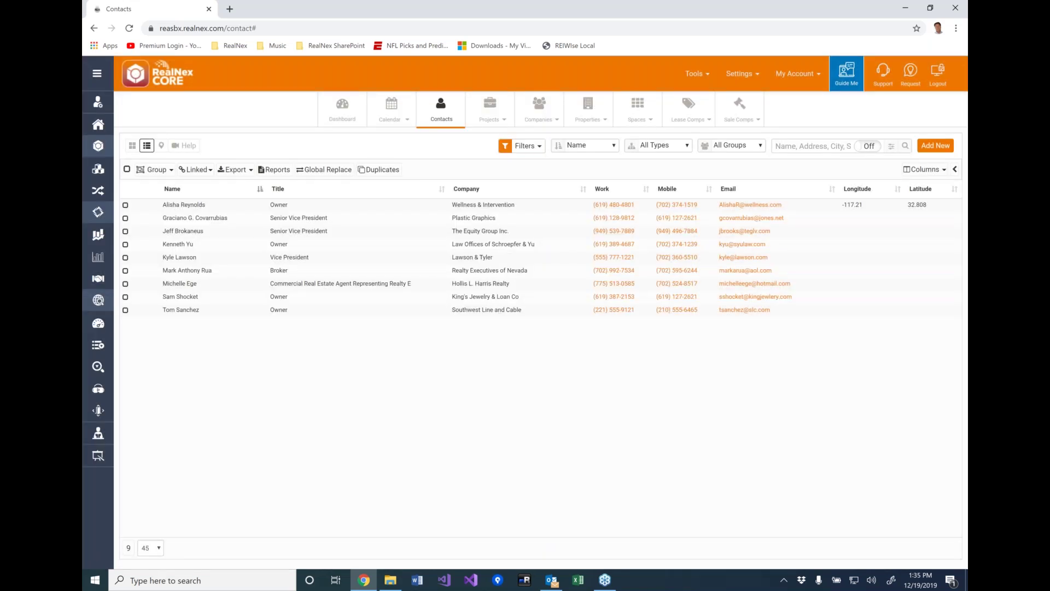
- Clear all filters from the contact list
{"action": "left_click", "coordinate": [541, 146]}
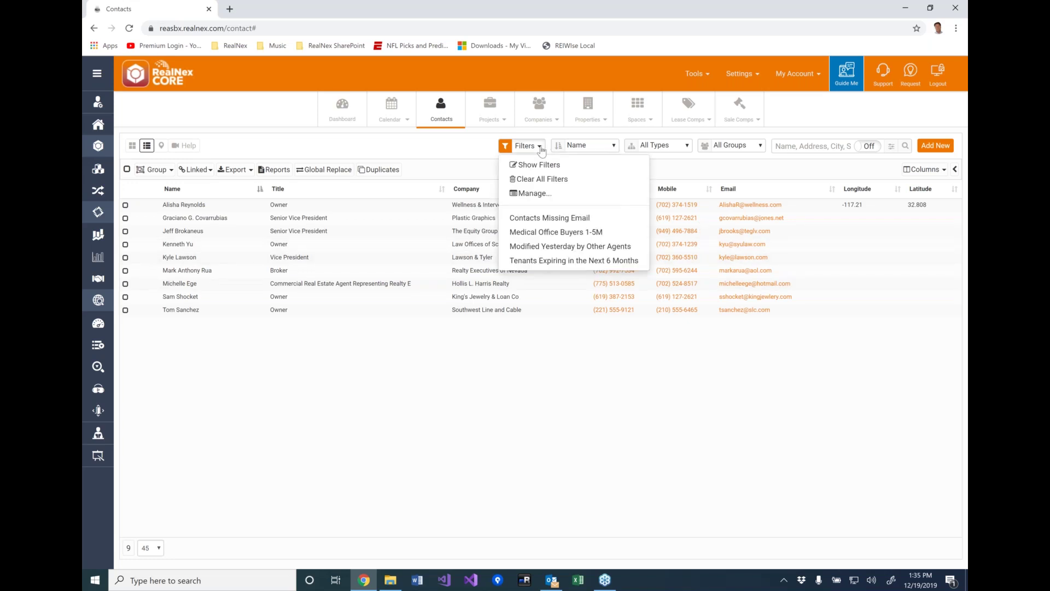
{"action": "left_click", "coordinate": [536, 181]}
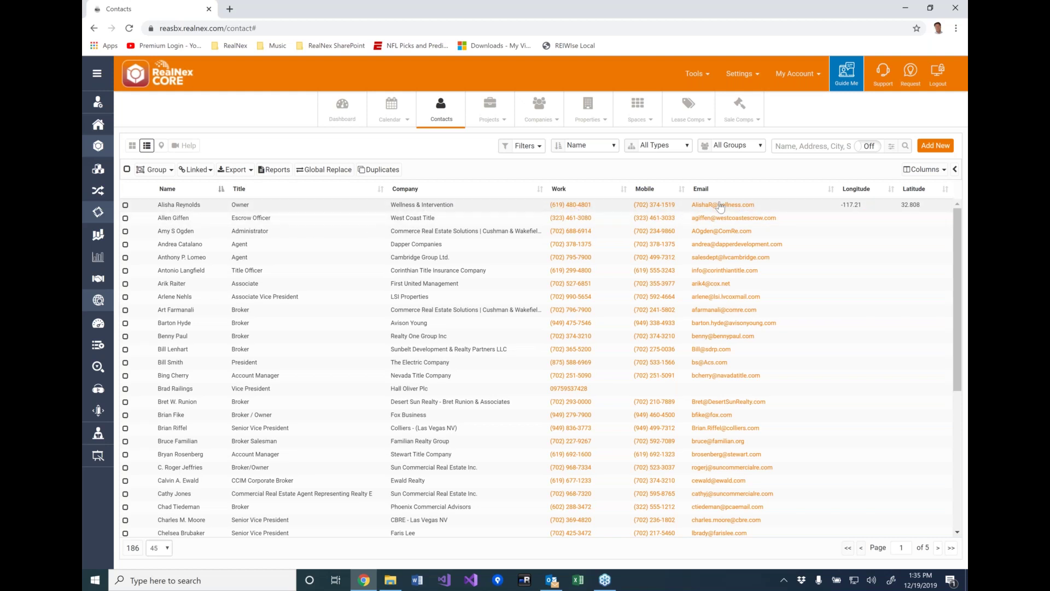
- Apply the saved Lease Expirations column layout to the contact list
{"action": "left_click", "coordinate": [937, 171]}
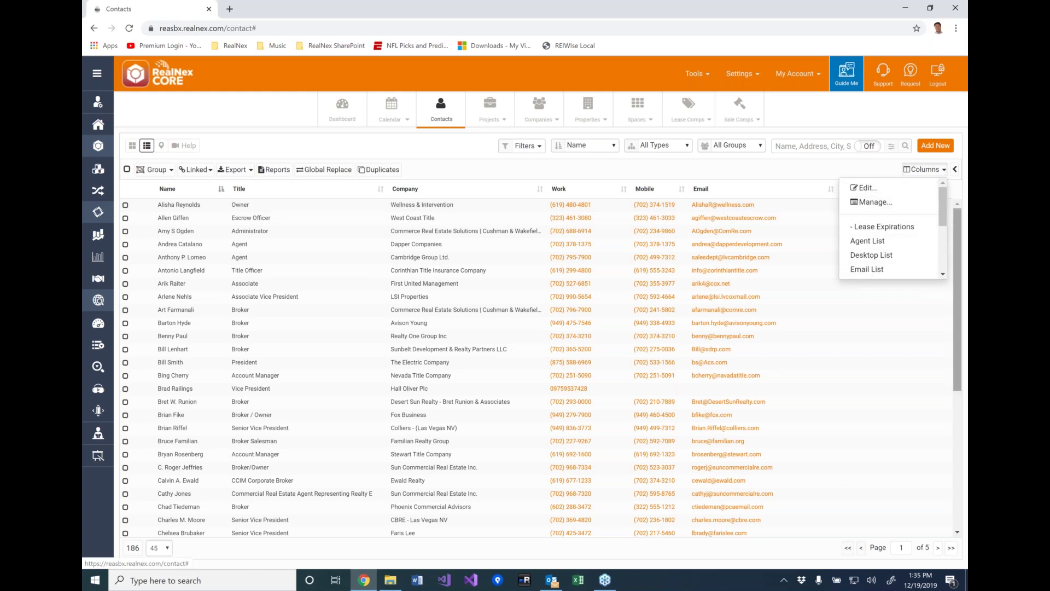
{"action": "left_click_drag", "start_coordinate": [943, 219], "coordinate": [949, 189]}
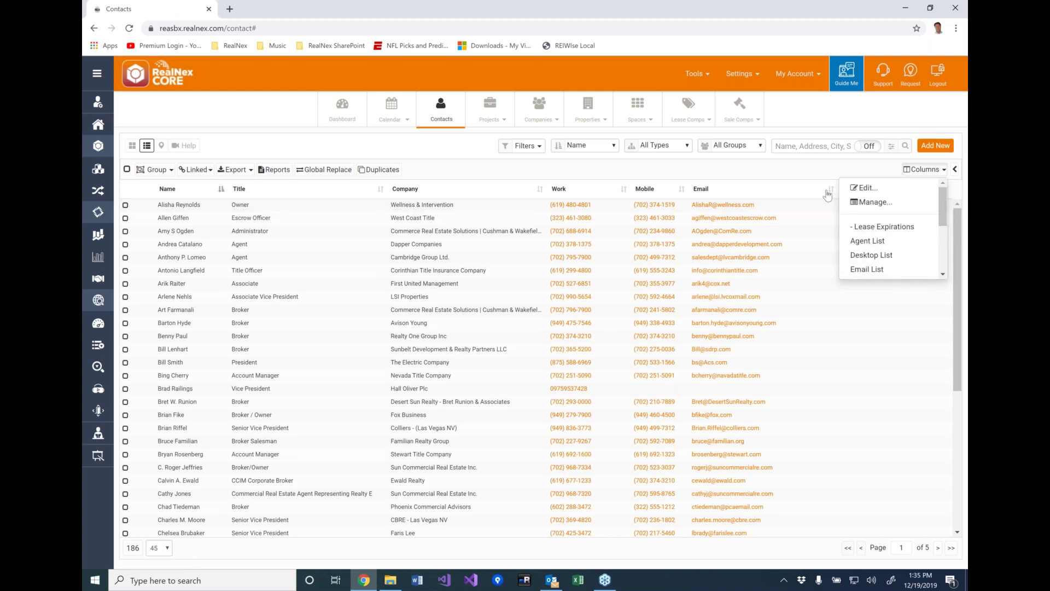
{"action": "left_click", "coordinate": [837, 172]}
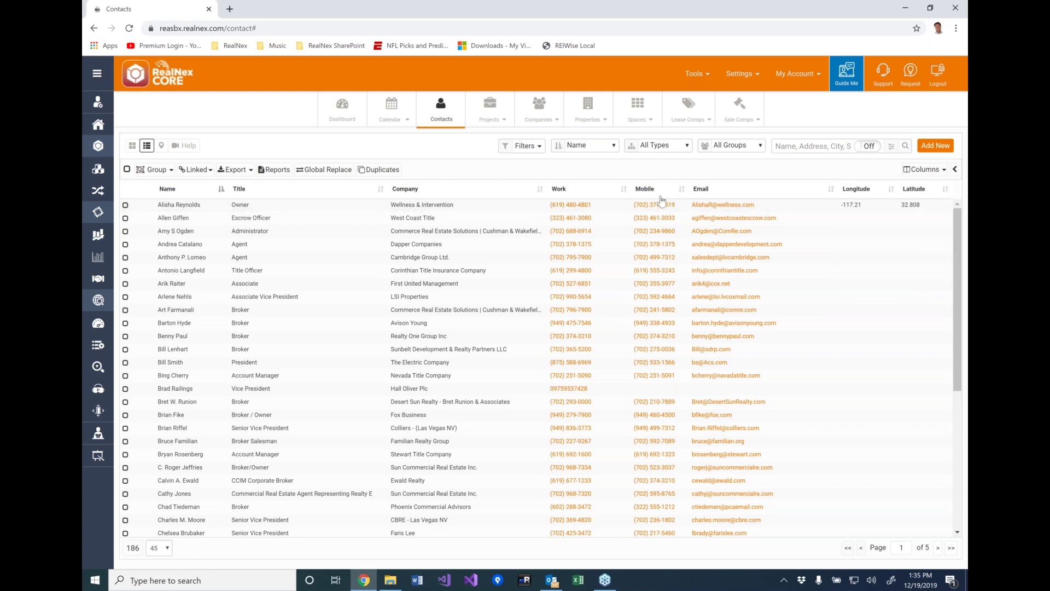
{"action": "left_click", "coordinate": [924, 169]}
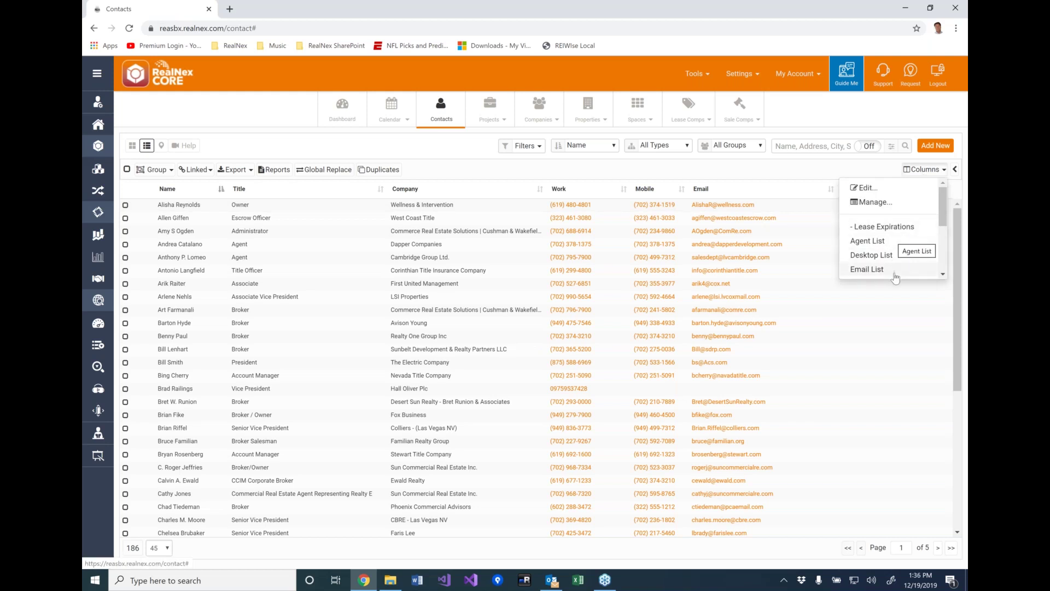
{"action": "left_click", "coordinate": [885, 226]}
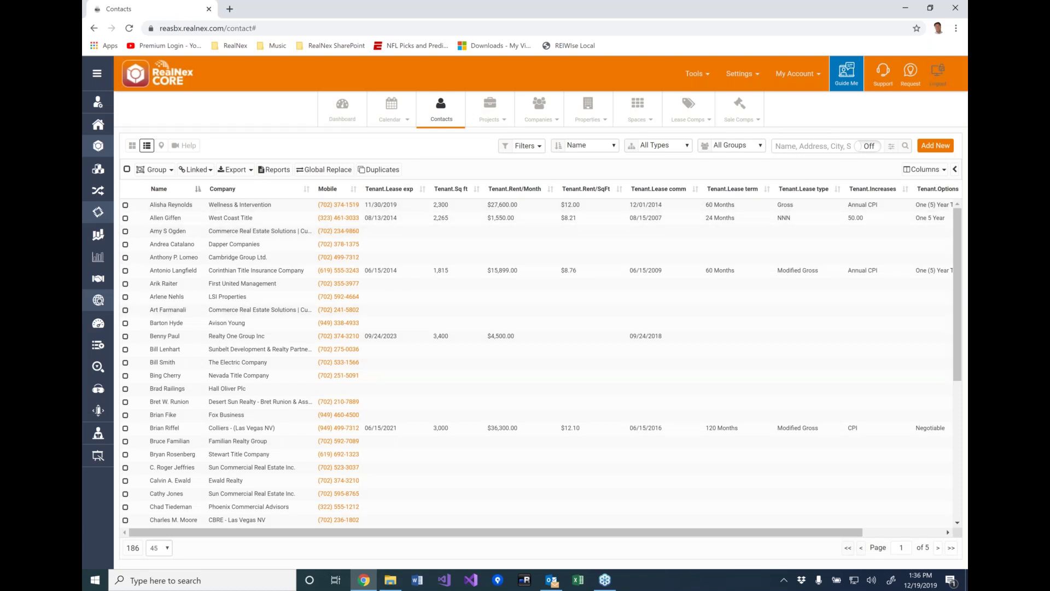
- Show the contact detail pane with its tenant information and sort the contact list by tenant lease expiration
{"action": "left_click", "coordinate": [955, 172]}
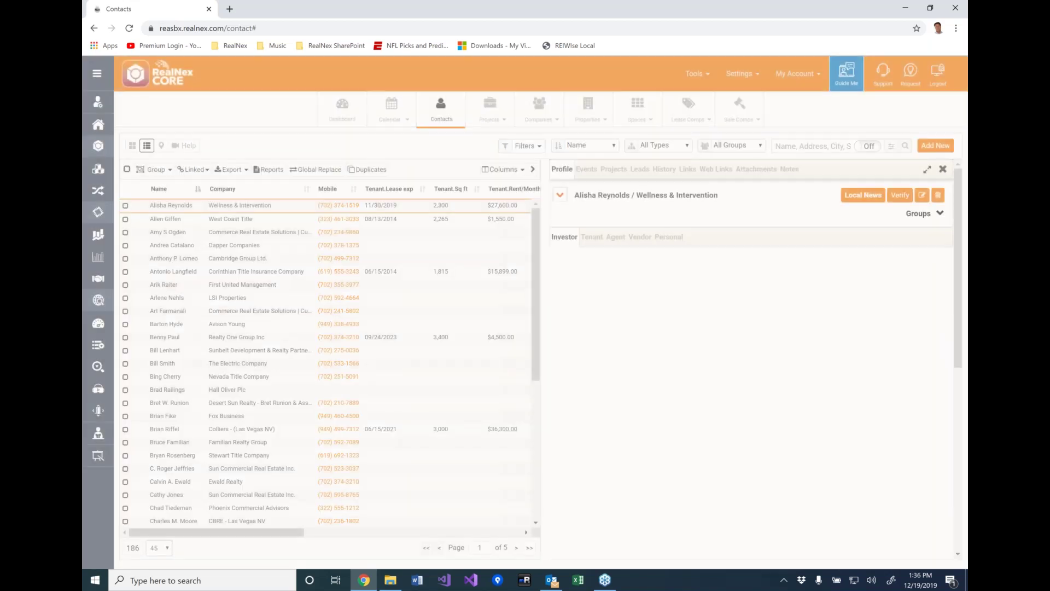
{"action": "left_click", "coordinate": [589, 240]}
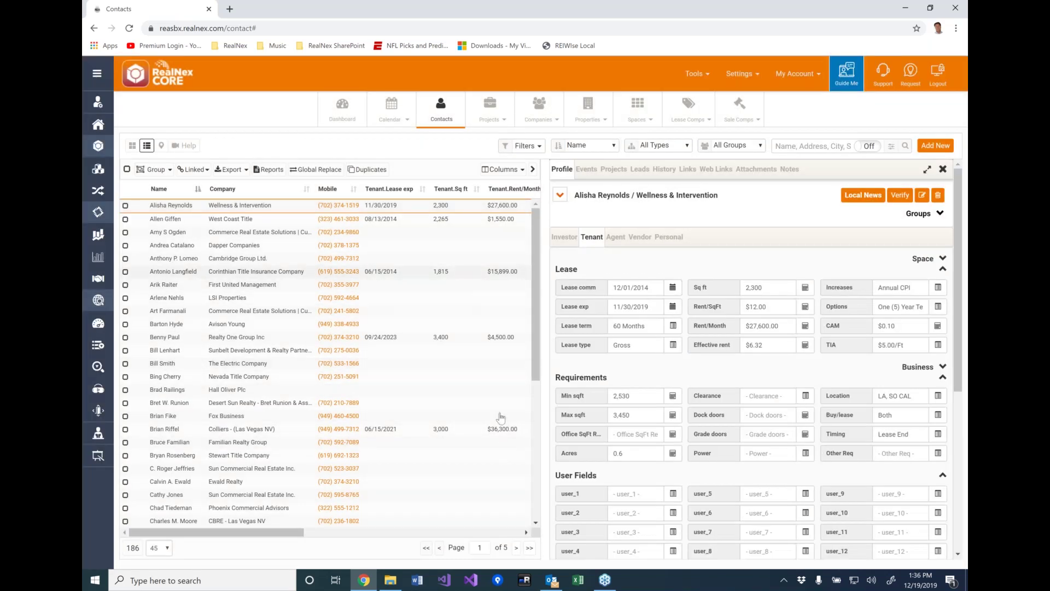
{"action": "left_click", "coordinate": [389, 192]}
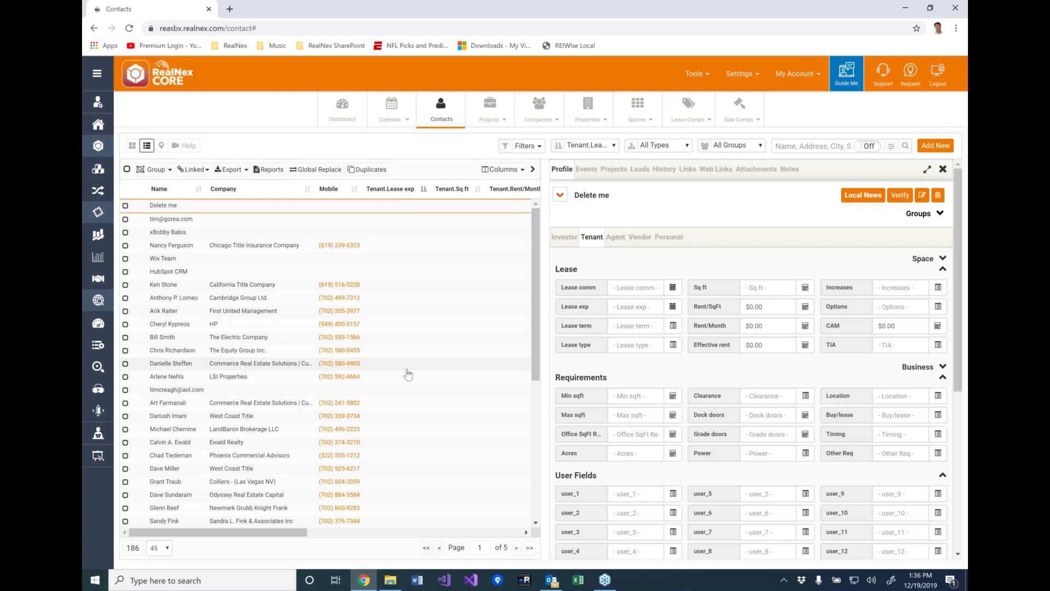
- Start a new history entry for the First United Management contact with the subject "Toured property really interested"
{"action": "left_click", "coordinate": [400, 315]}
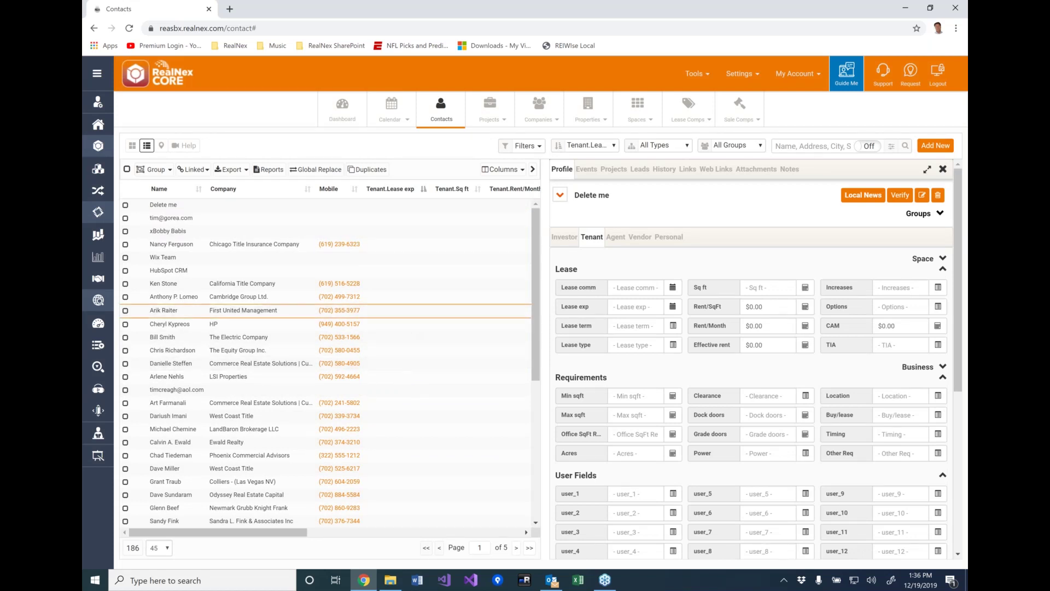
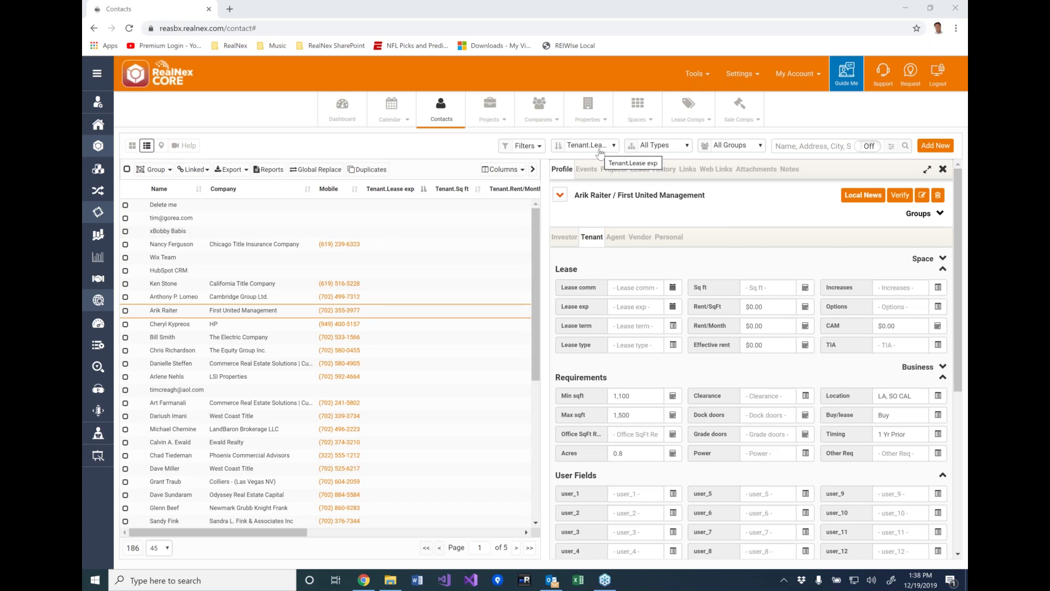
{"action": "left_click", "coordinate": [663, 170]}
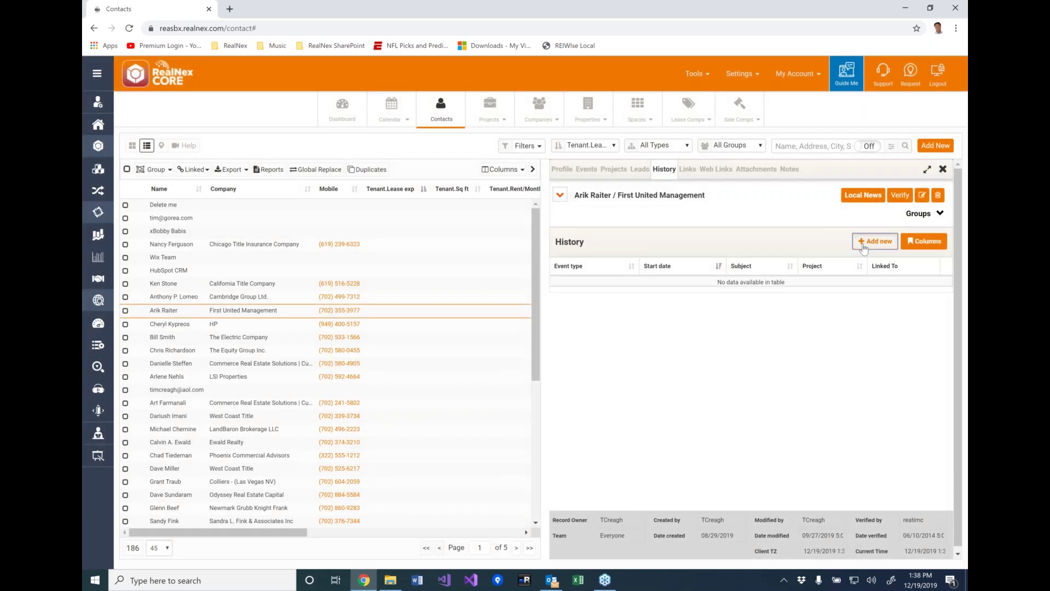
{"action": "left_click", "coordinate": [863, 248]}
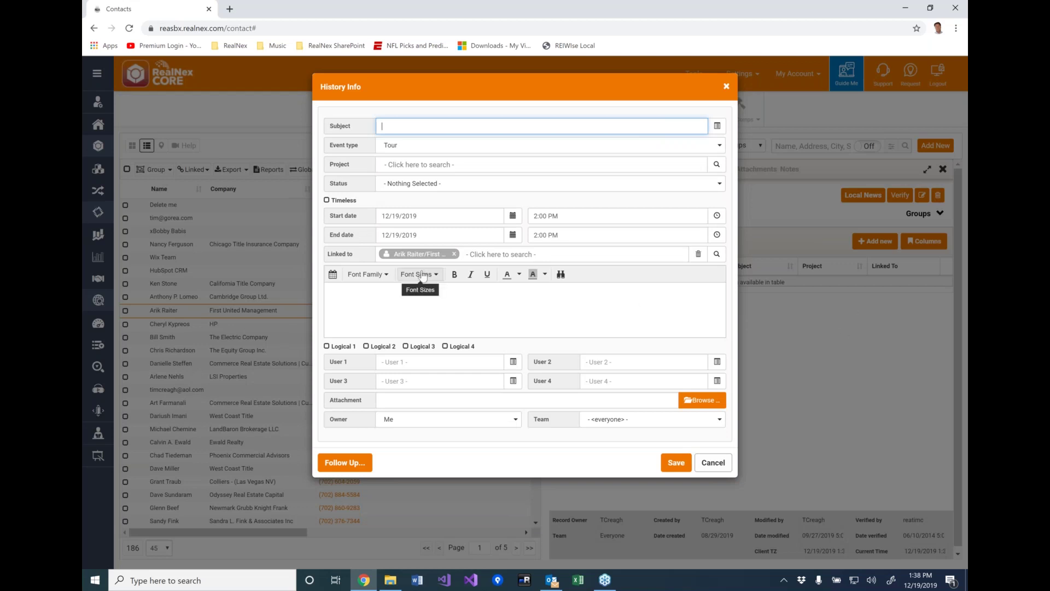
{"action": "left_click", "coordinate": [405, 127]}
{"action": "type", "text": "Toured Property really interested"}
- Link the history entry to the projects Balboa Office Park and Shridhara
{"action": "left_click", "coordinate": [411, 166]}
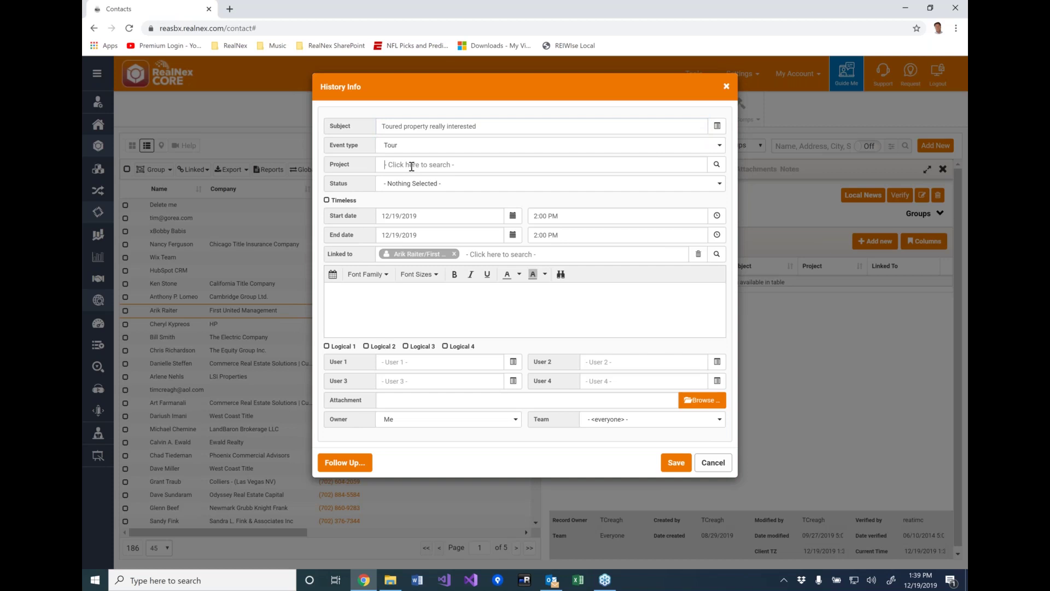
{"action": "type", "text": "bal"}
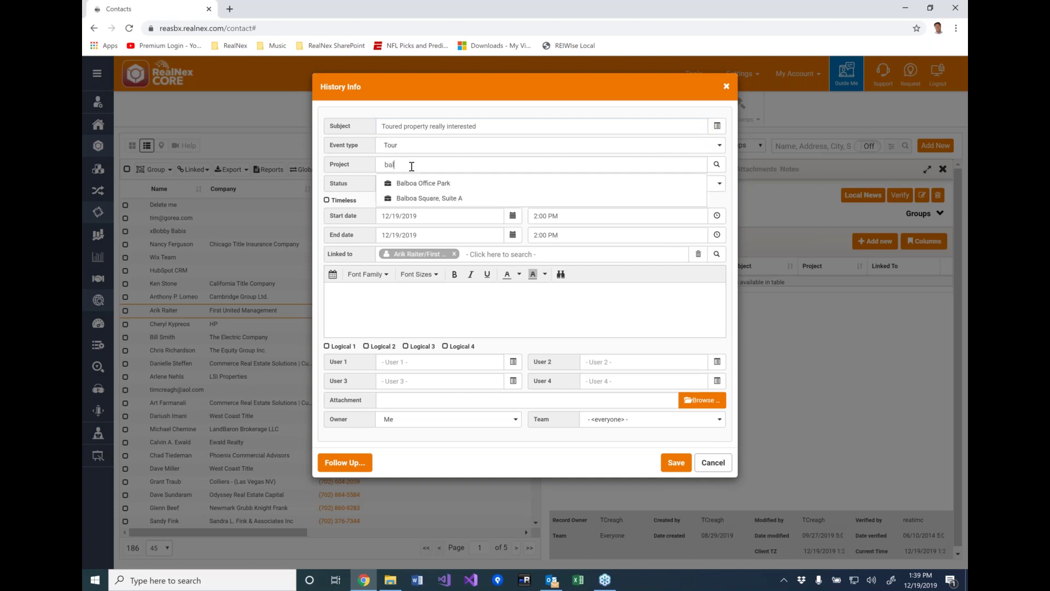
{"action": "left_click", "coordinate": [410, 184]}
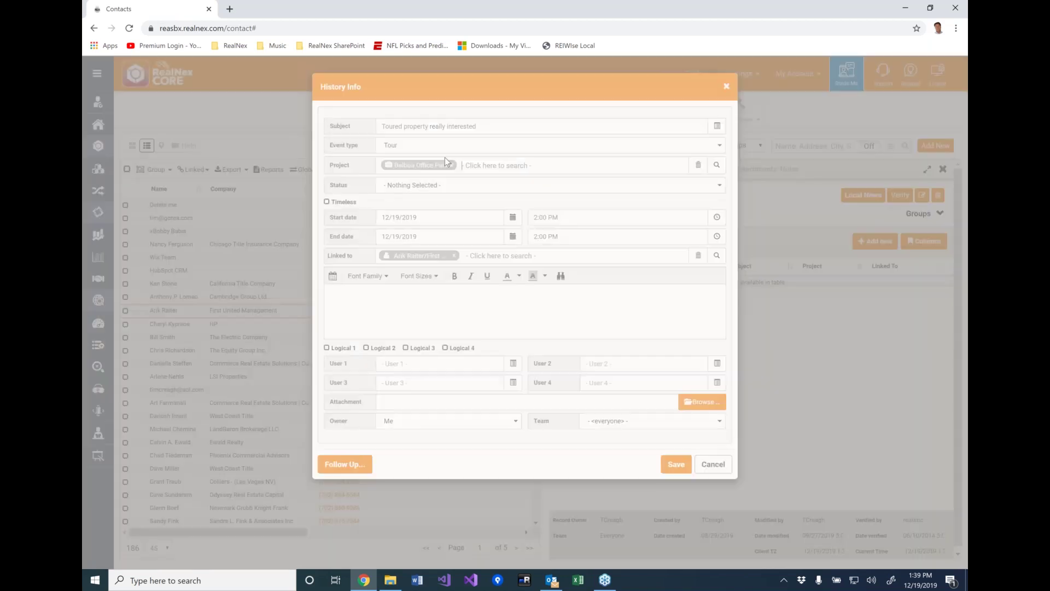
{"action": "left_click", "coordinate": [717, 166]}
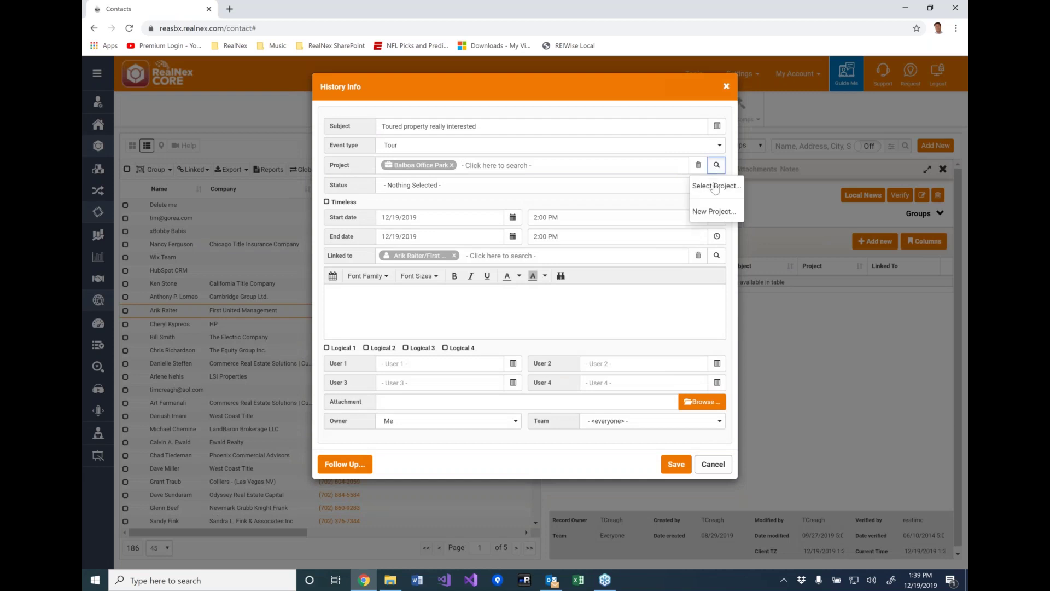
{"action": "left_click", "coordinate": [702, 183]}
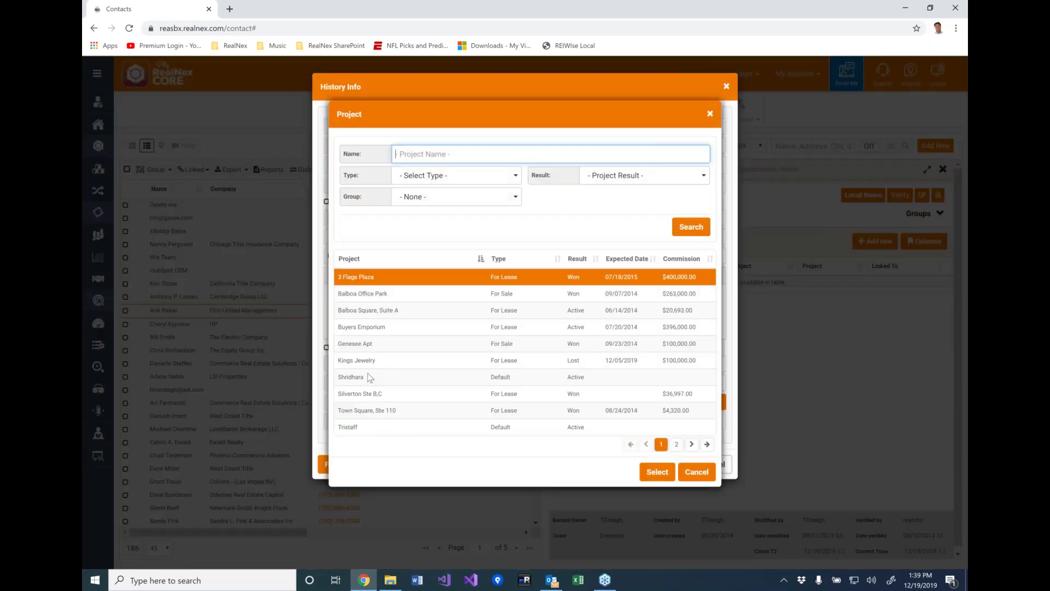
{"action": "left_click", "coordinate": [366, 378]}
{"action": "left_click", "coordinate": [657, 472]}
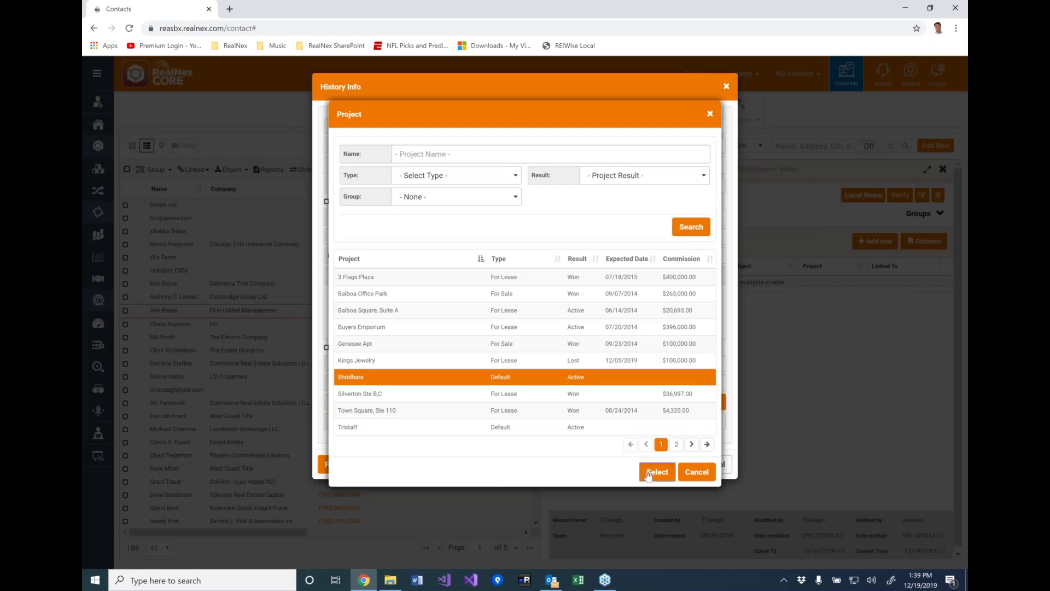
- Add the project Town Square, Ste 110 to the history entry and save it
{"action": "type", "text": "tsown"}
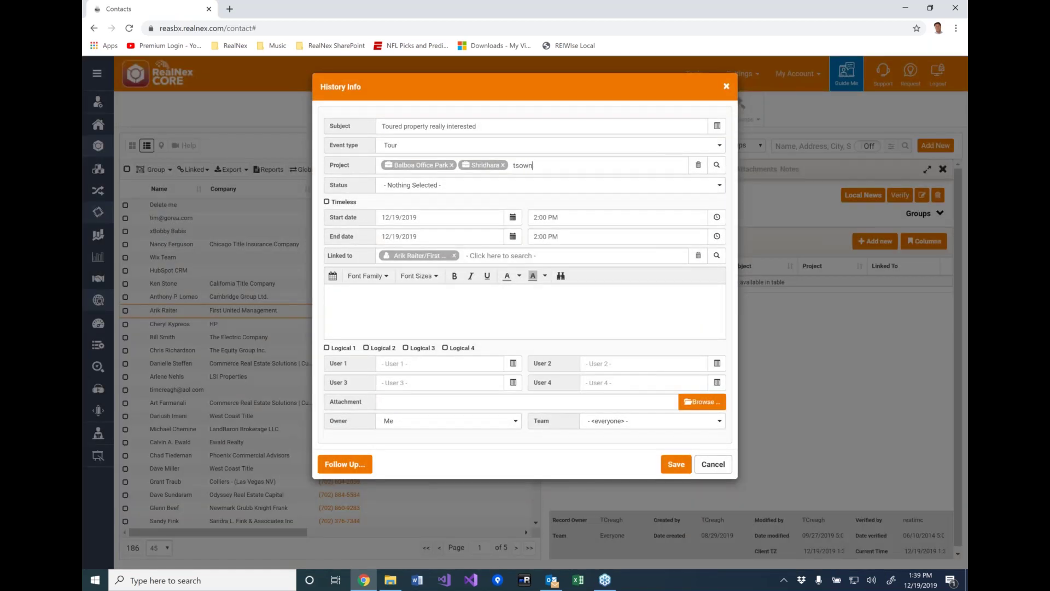
{"action": "key", "text": "BackSpace"}
{"action": "key", "text": "BackSpace"}
{"action": "key", "text": "BackSpace"}
{"action": "key", "text": "BackSpace"}
{"action": "type", "text": "town"}
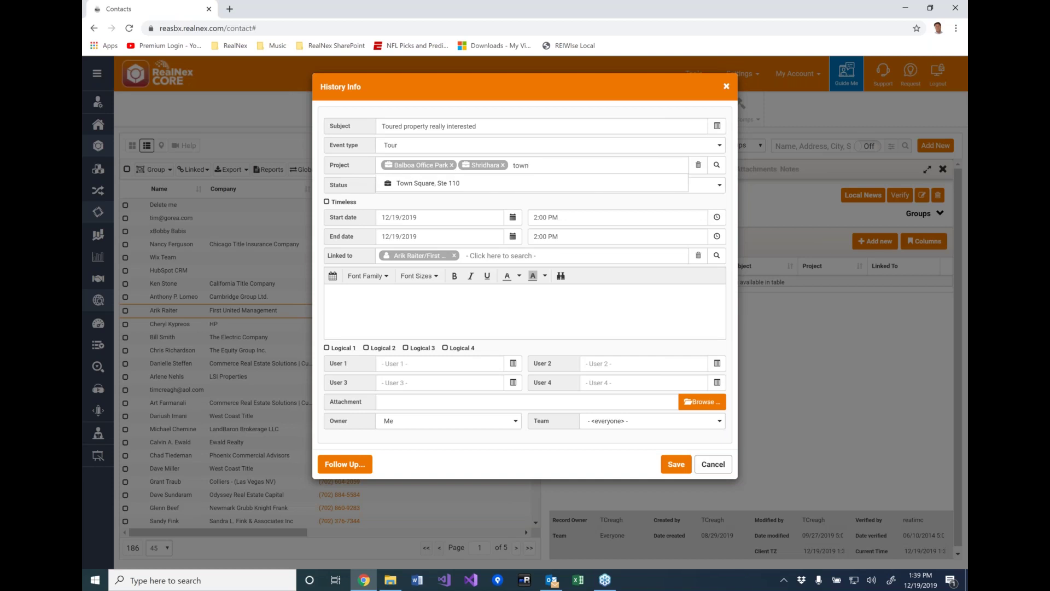
{"action": "left_click", "coordinate": [431, 187]}
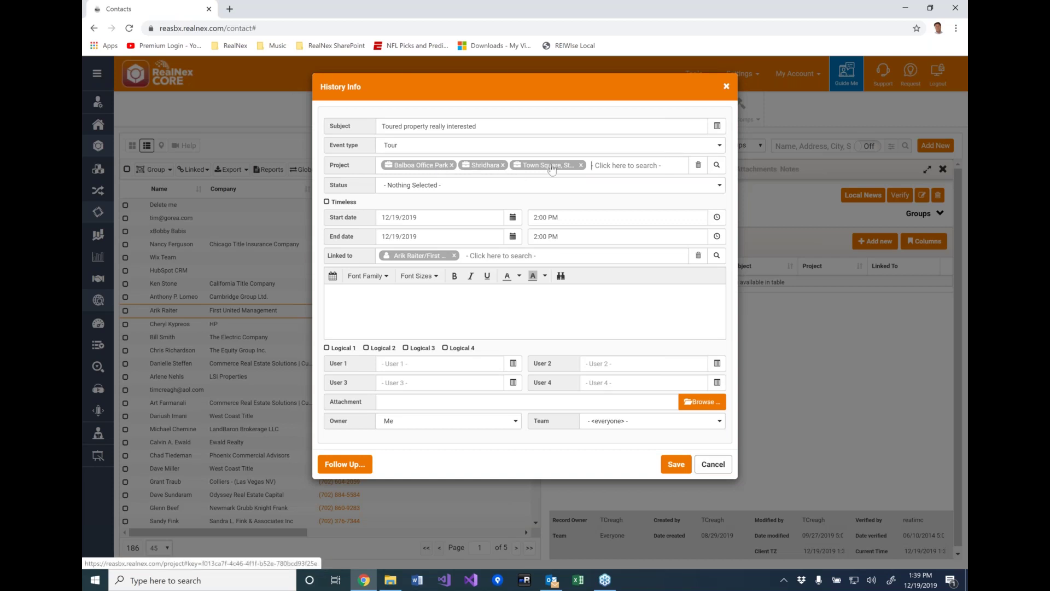
{"action": "left_click", "coordinate": [677, 465]}
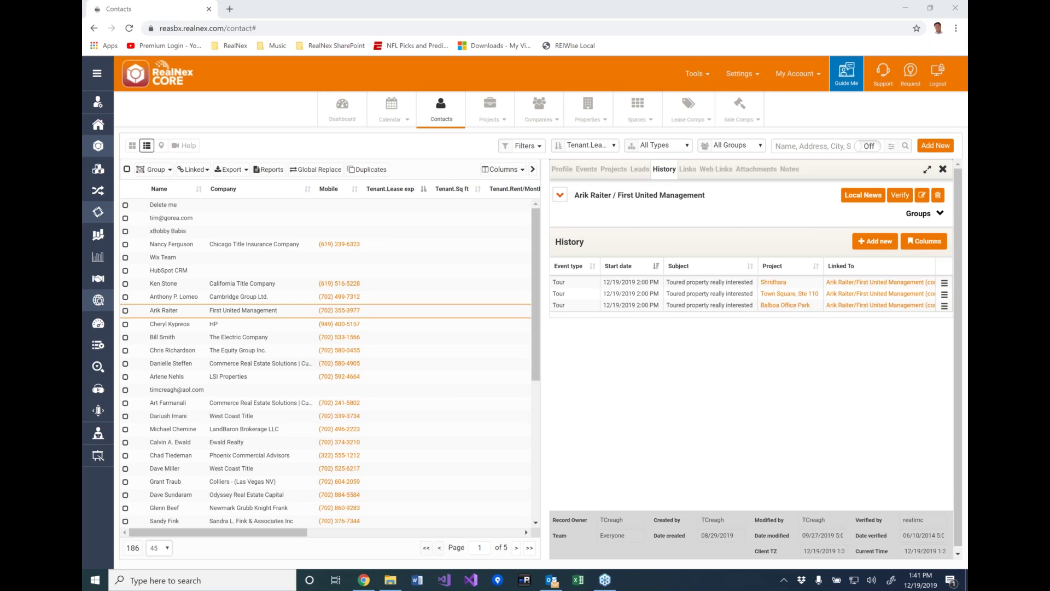
- Switch to RealNex MarketEdge and turn the My properties only filter off and back on
{"action": "left_click", "coordinate": [98, 235]}
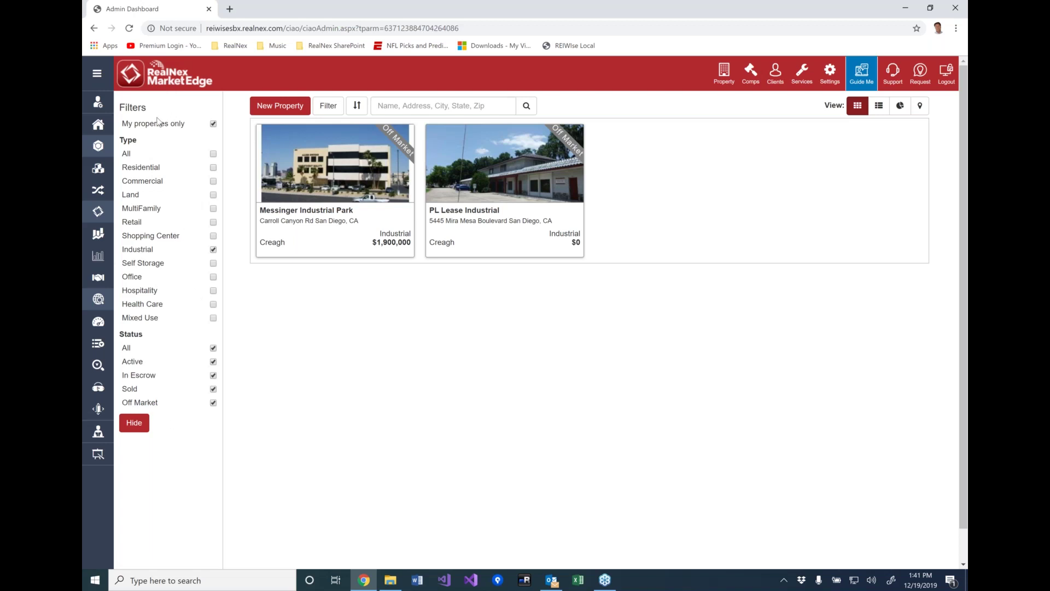
{"action": "left_click", "coordinate": [213, 124]}
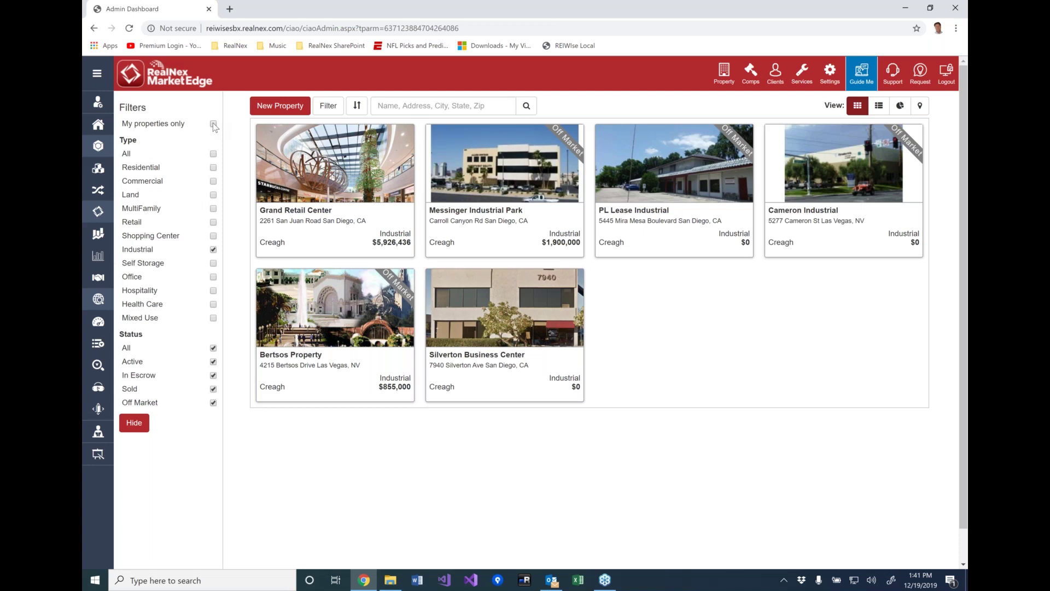
{"action": "left_click", "coordinate": [213, 124]}
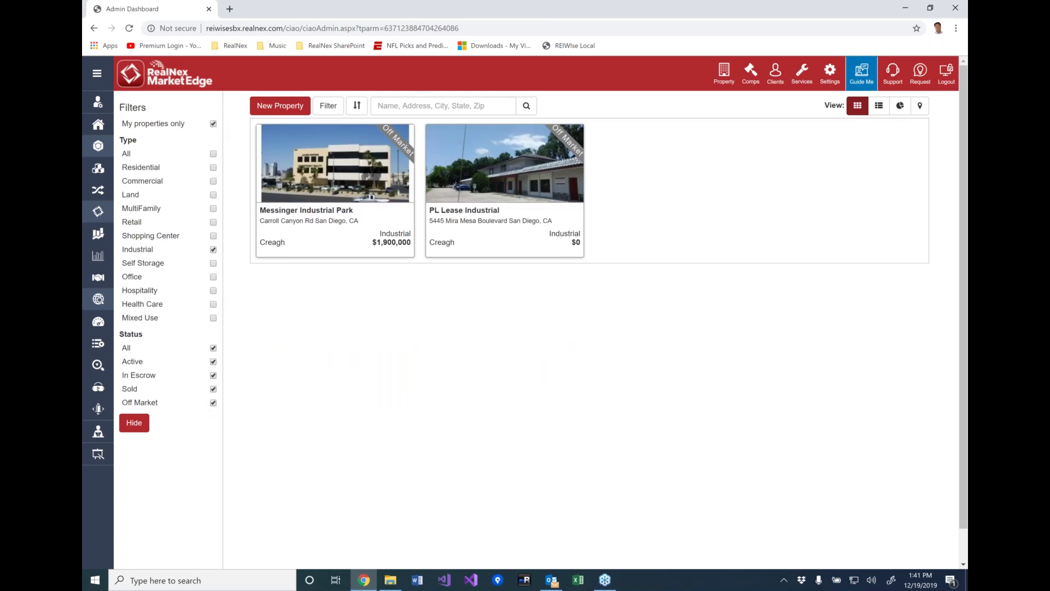
- Add the Commercial, Land and Retail types to the property filter
{"action": "left_click", "coordinate": [213, 182]}
{"action": "left_click", "coordinate": [213, 195]}
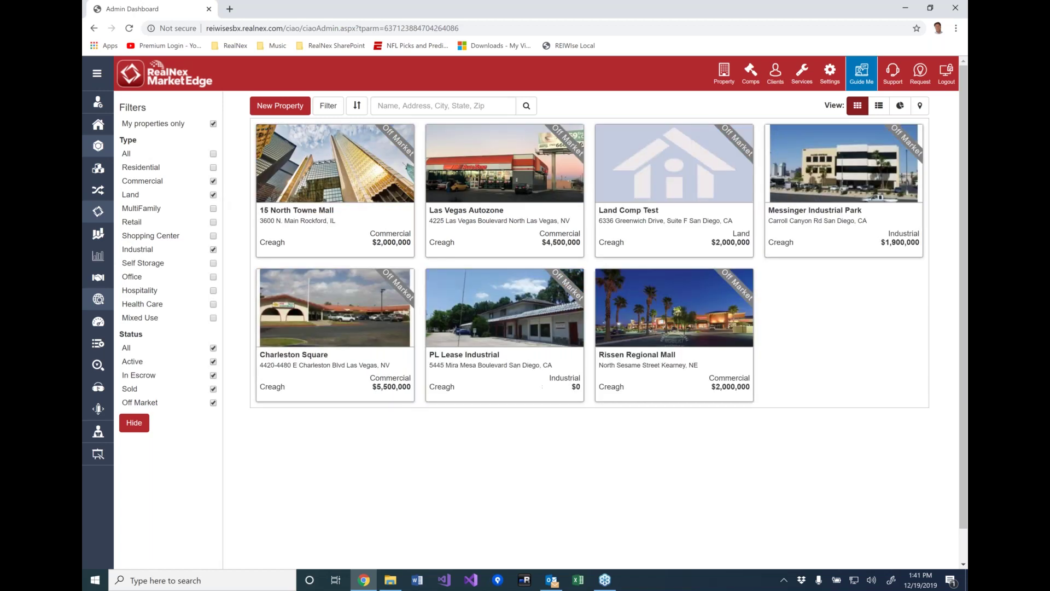
{"action": "left_click", "coordinate": [213, 223]}
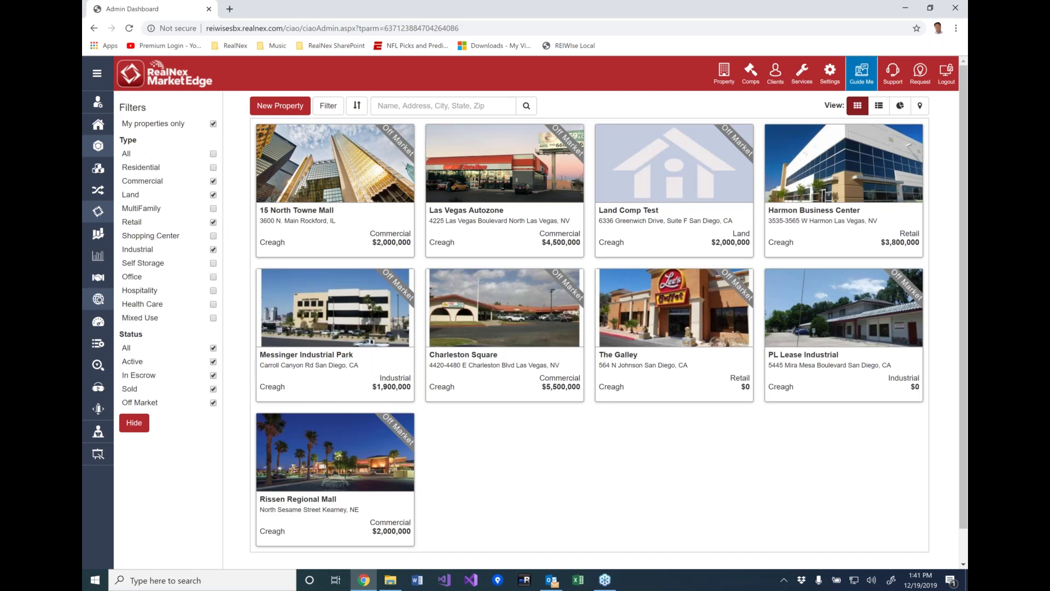
- Open the Messinger Industrial Park property and display its income and contractual leases
{"action": "mouse_move", "coordinate": [674, 366]}
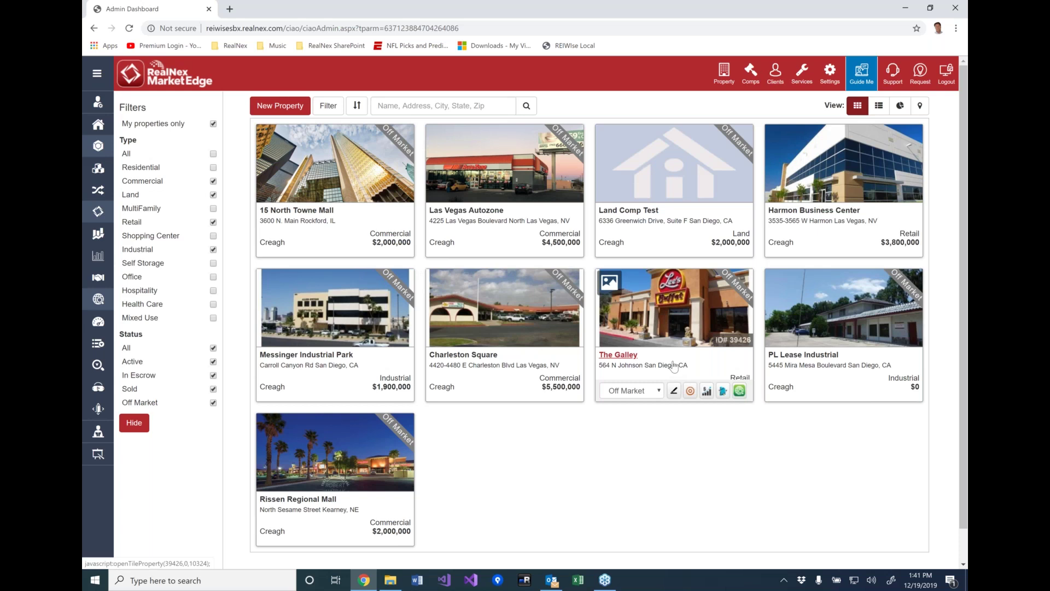
{"action": "mouse_move", "coordinate": [371, 256]}
{"action": "mouse_move", "coordinate": [396, 310]}
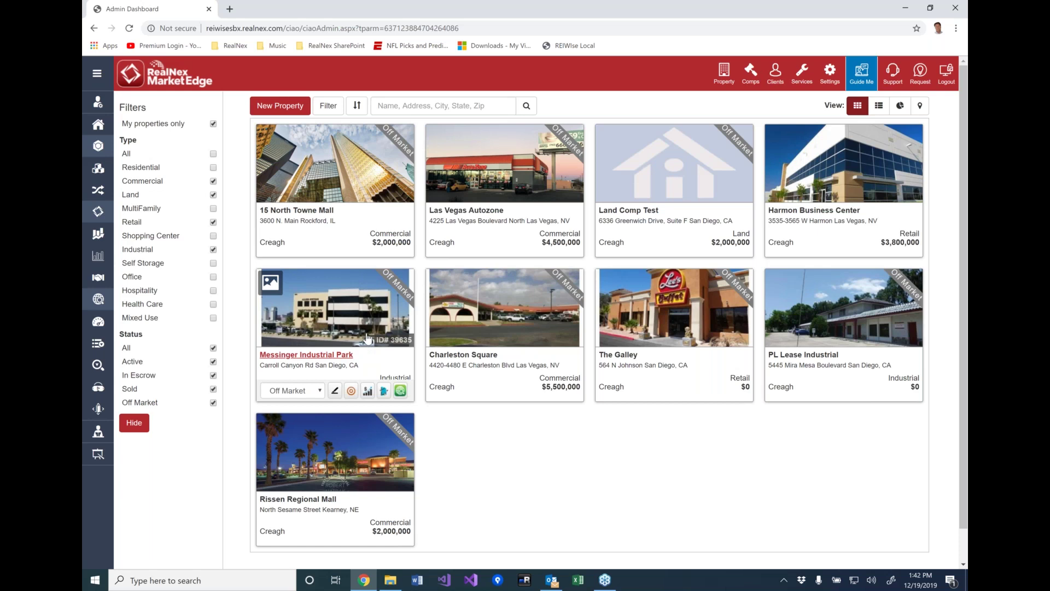
{"action": "left_click", "coordinate": [346, 312]}
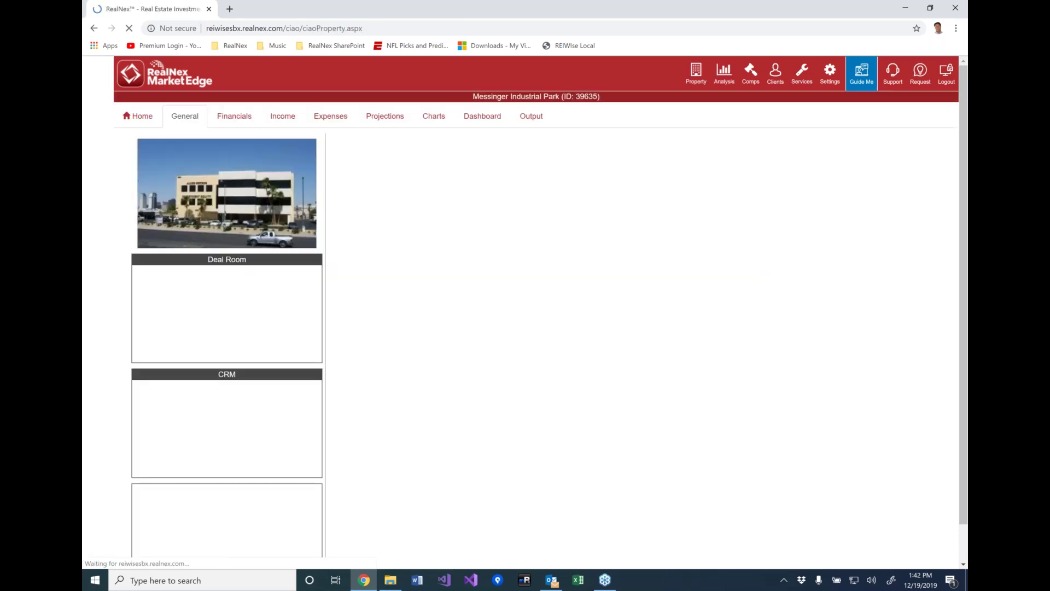
{"action": "left_click", "coordinate": [283, 116]}
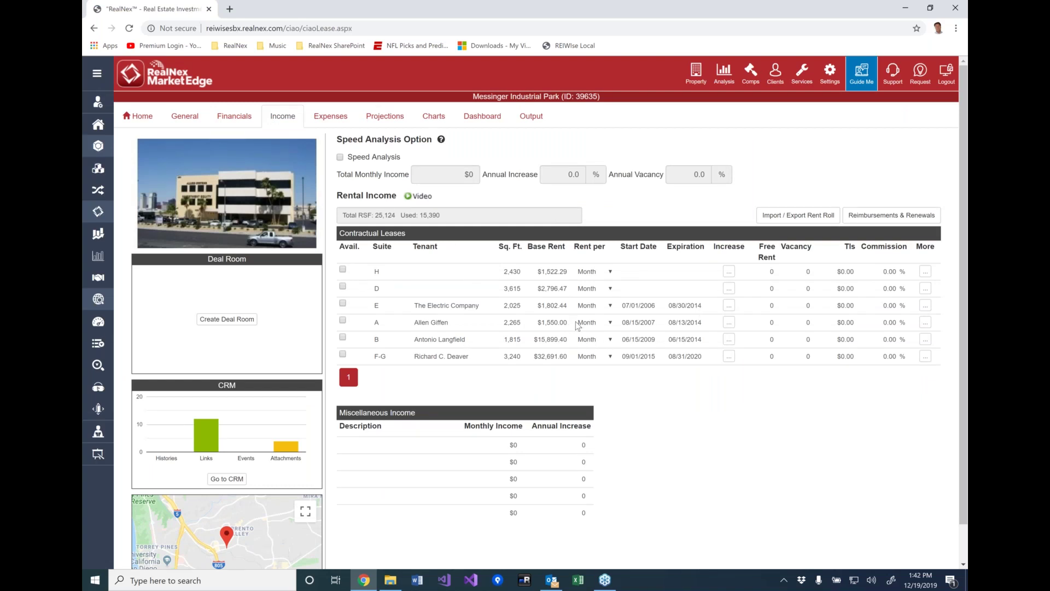
- Review the rent roll export instructions and the import options, and close the dialog
{"action": "left_click", "coordinate": [796, 217]}
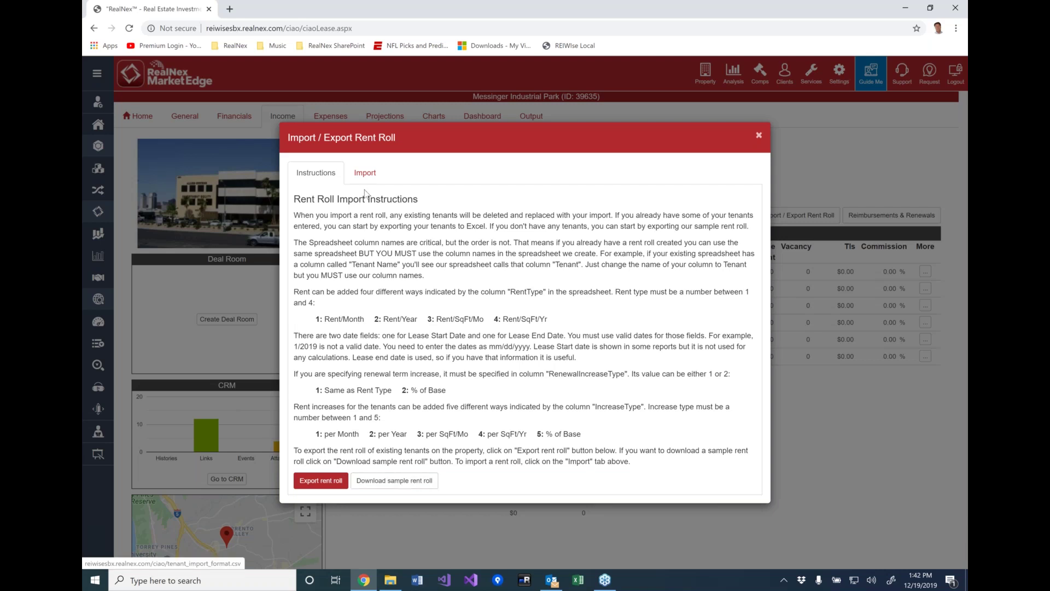
{"action": "left_click", "coordinate": [367, 172]}
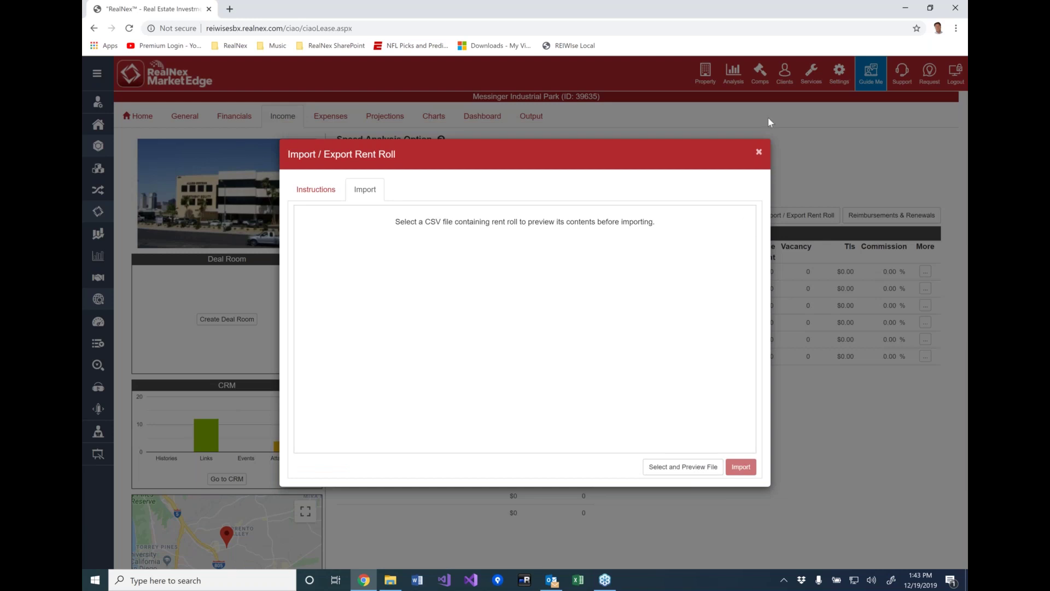
{"action": "left_click", "coordinate": [760, 154]}
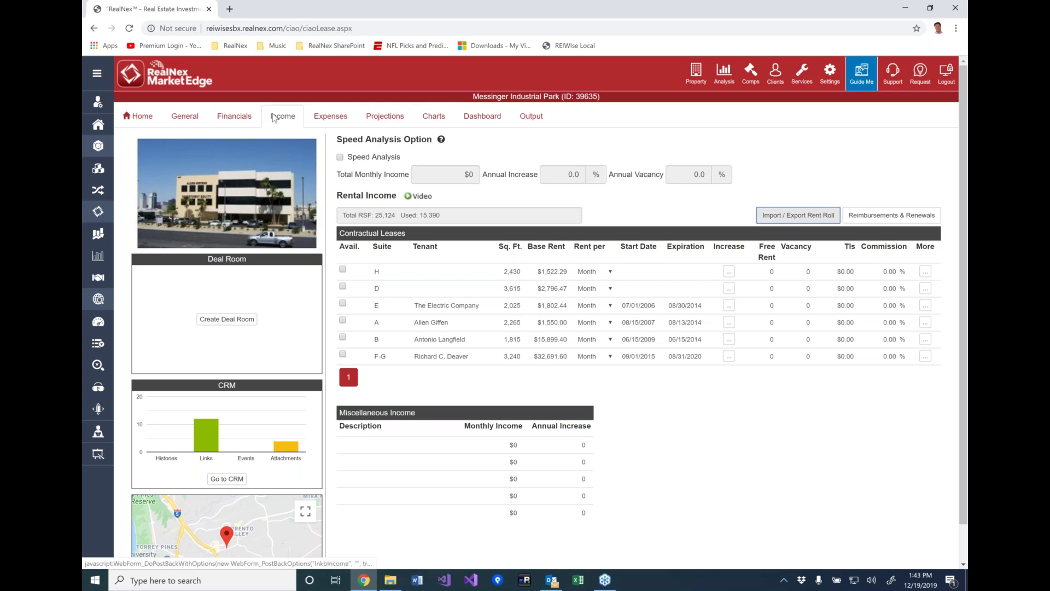
- Look over the property's financials and loan details, and return to its income
{"action": "left_click", "coordinate": [234, 116]}
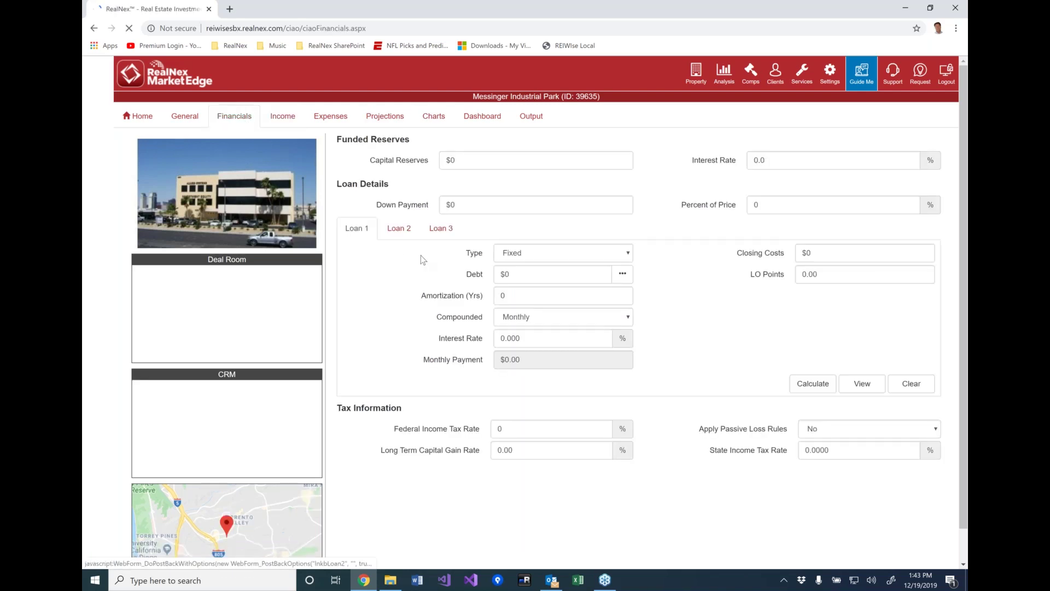
{"action": "left_click", "coordinate": [285, 119]}
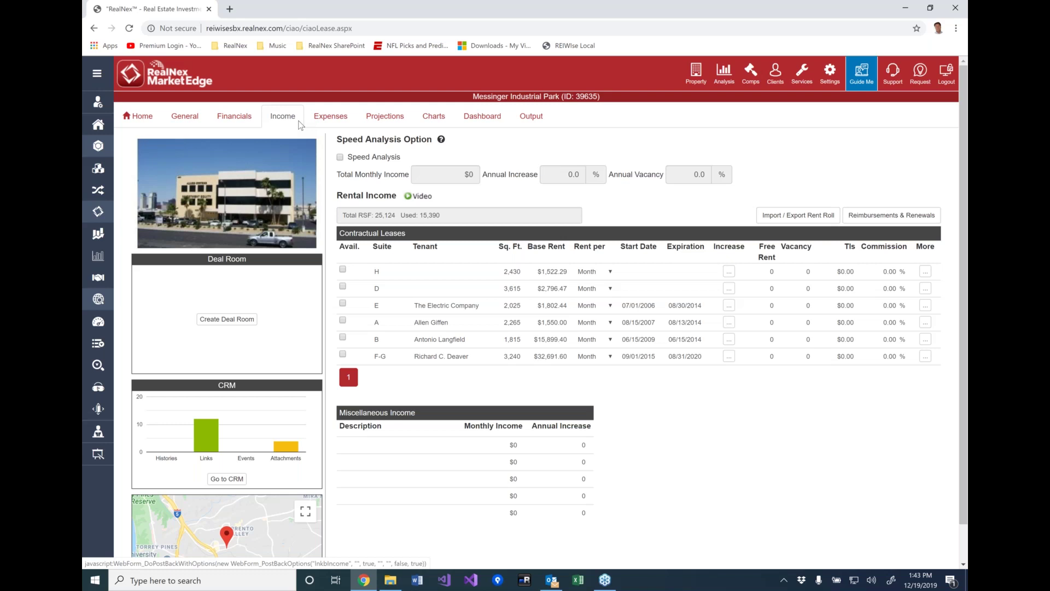
- Open the property's output package and add the Lease Rent Roll report after Sale Comps
{"action": "left_click", "coordinate": [537, 124]}
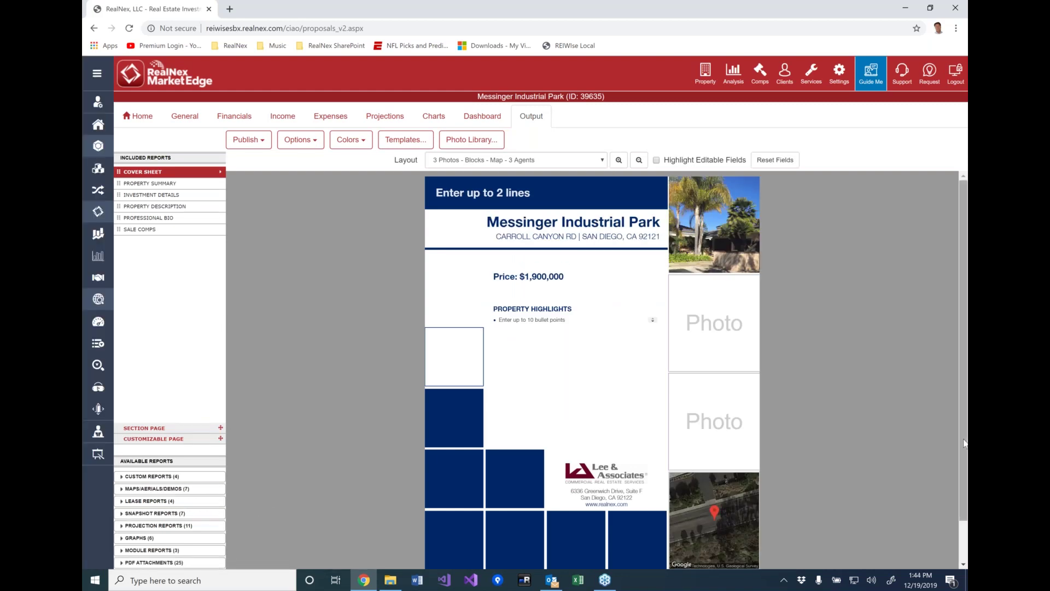
{"action": "scroll", "coordinate": [946, 439], "scroll_direction": "down", "scroll_amount": 1}
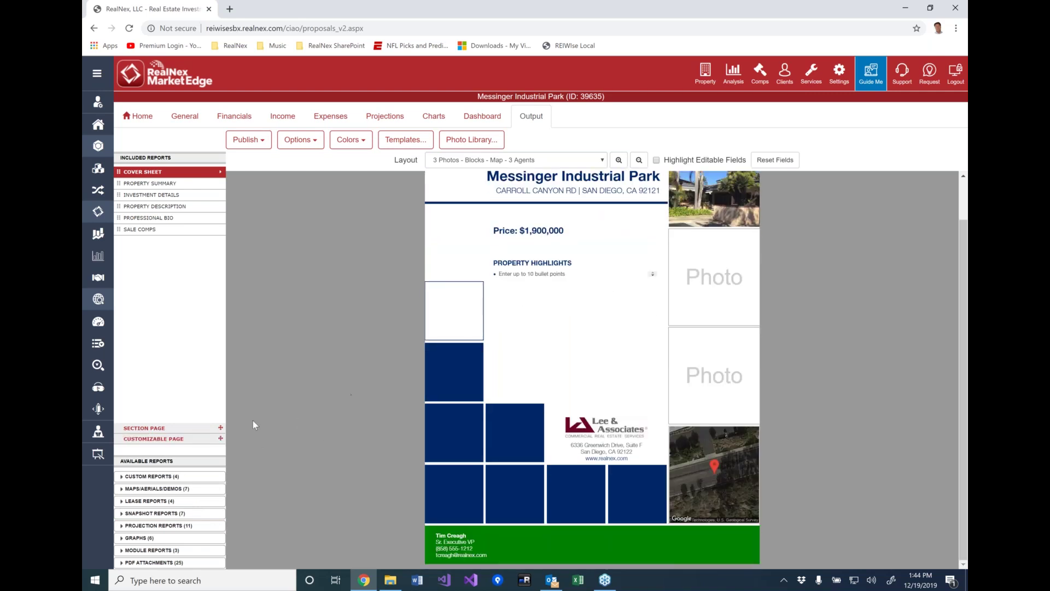
{"action": "left_click", "coordinate": [155, 502]}
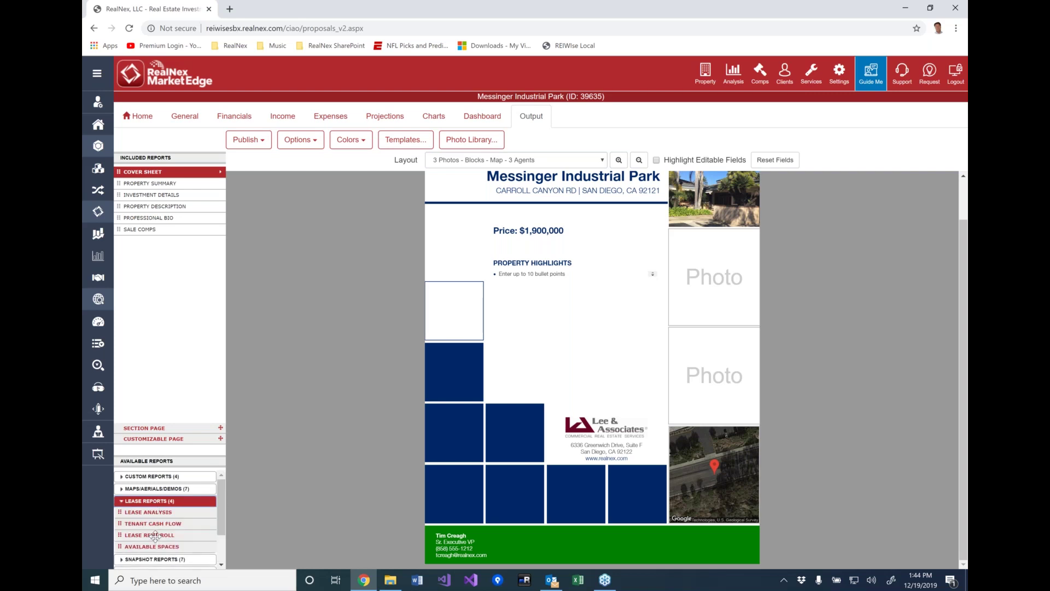
{"action": "left_click_drag", "start_coordinate": [155, 535], "coordinate": [184, 266]}
{"action": "left_click", "coordinate": [177, 242]}
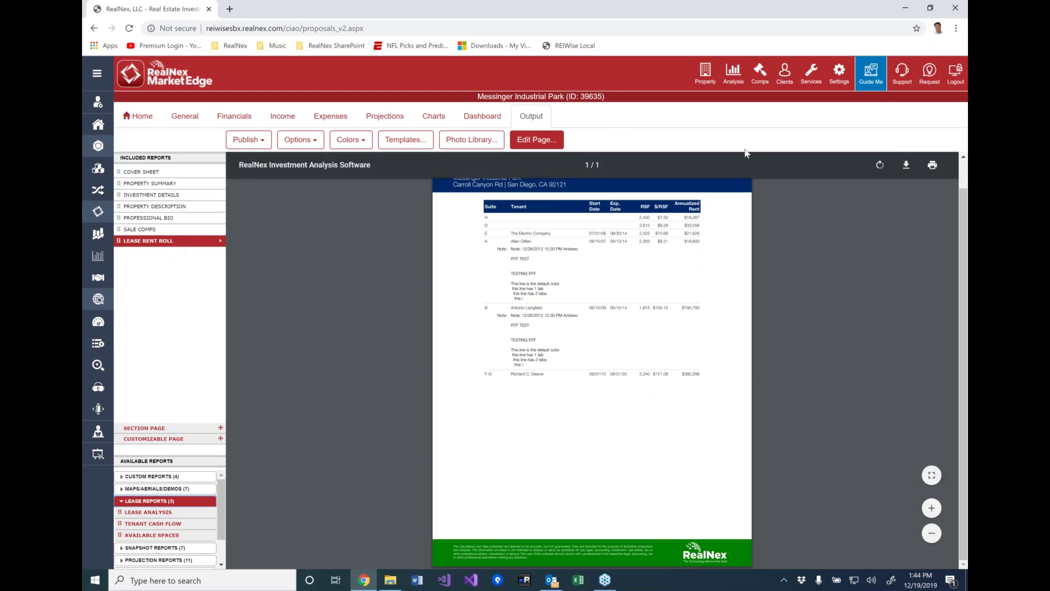
- Enlarge the Lease Rent Roll preview and review its column selection options, cancelling without changes
{"action": "left_click", "coordinate": [932, 508]}
{"action": "left_click", "coordinate": [932, 508]}
{"action": "left_click", "coordinate": [932, 508]}
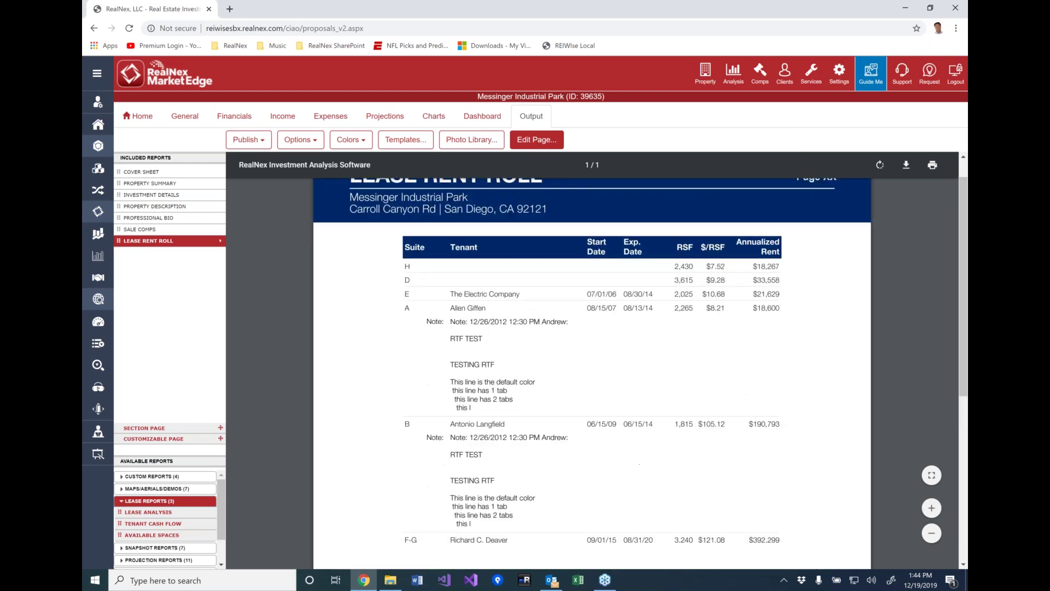
{"action": "left_click", "coordinate": [546, 142]}
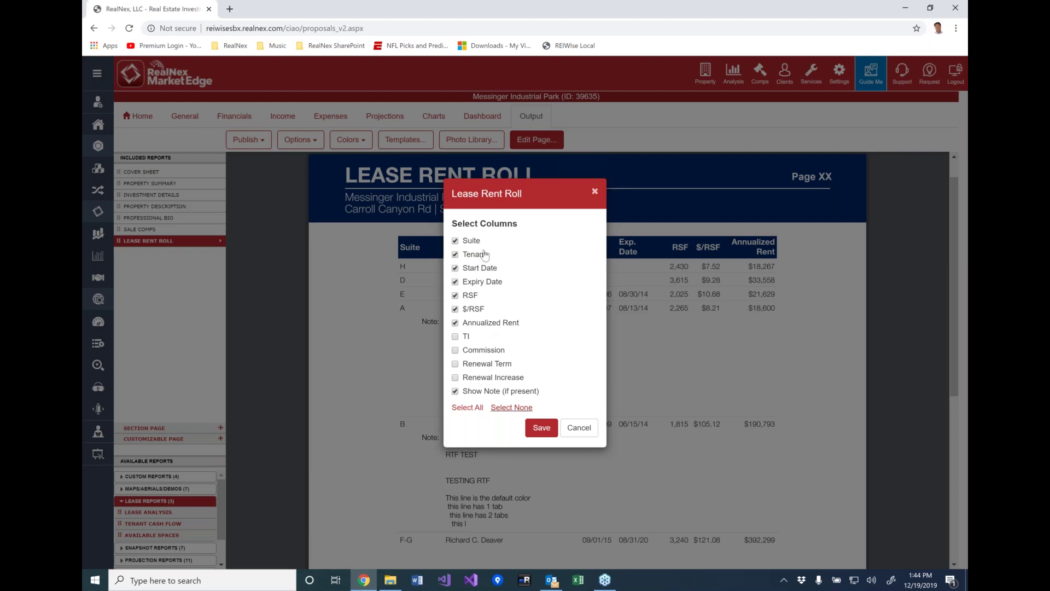
{"action": "left_click", "coordinate": [579, 427]}
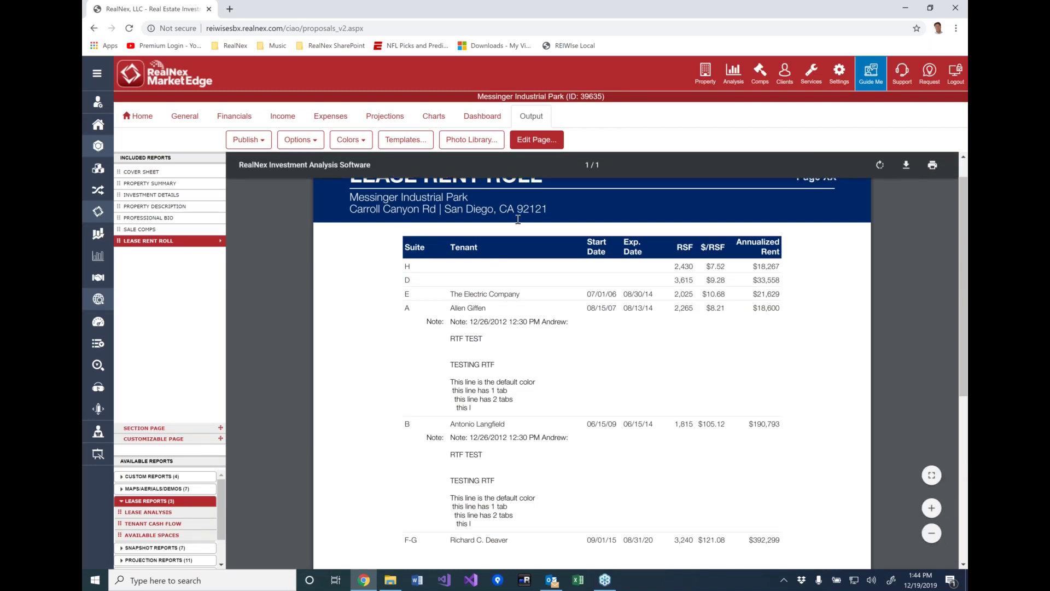
- Set the package orientation to Landscape and decline matching it to the Portrait cover page
{"action": "left_click", "coordinate": [298, 141]}
{"action": "left_click", "coordinate": [409, 272]}
{"action": "left_click", "coordinate": [405, 310]}
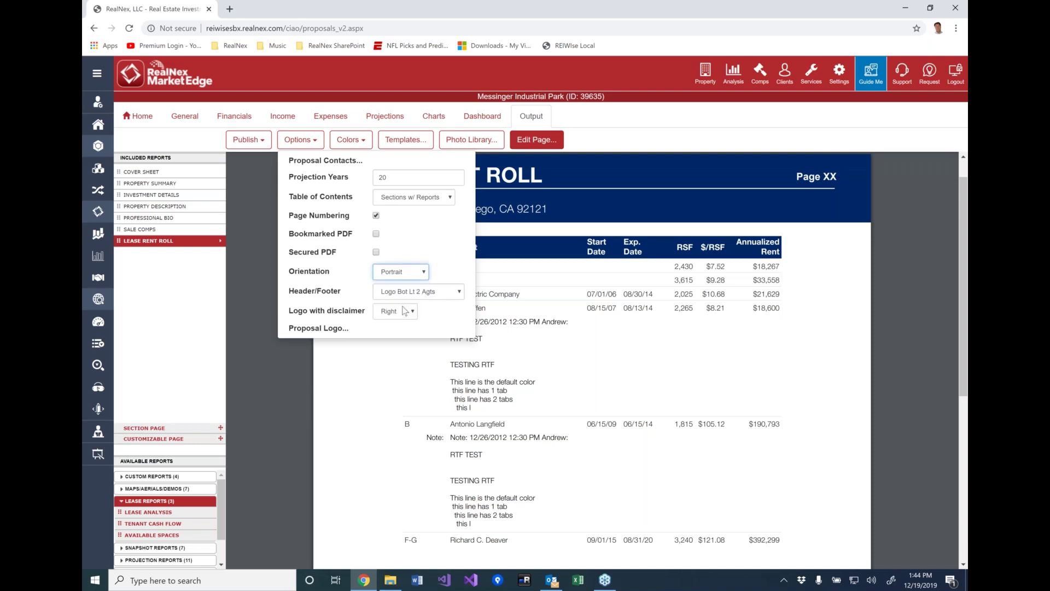
{"action": "left_click", "coordinate": [666, 372]}
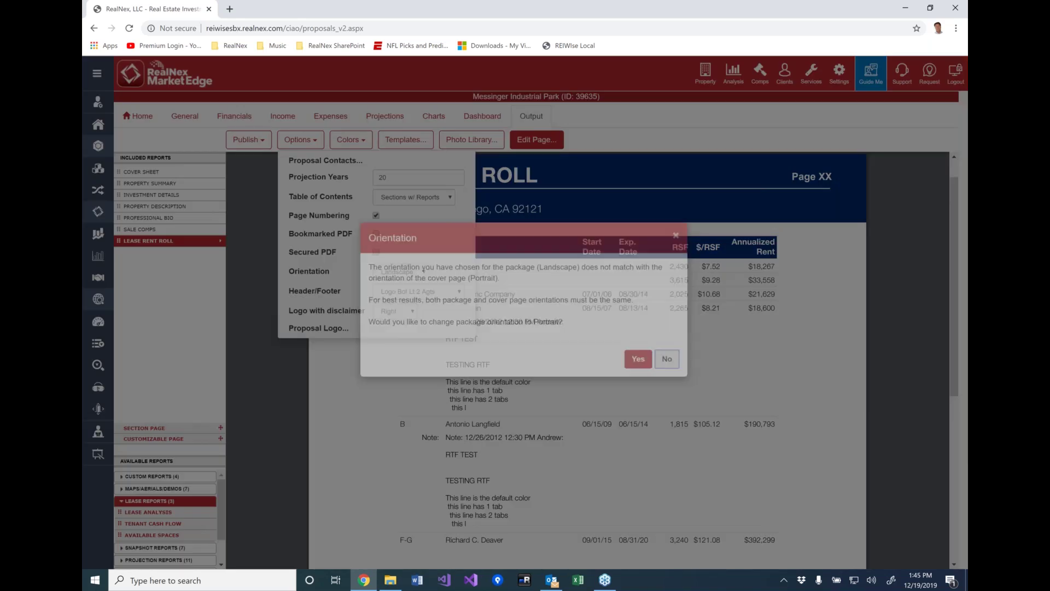
{"action": "left_click", "coordinate": [297, 141]}
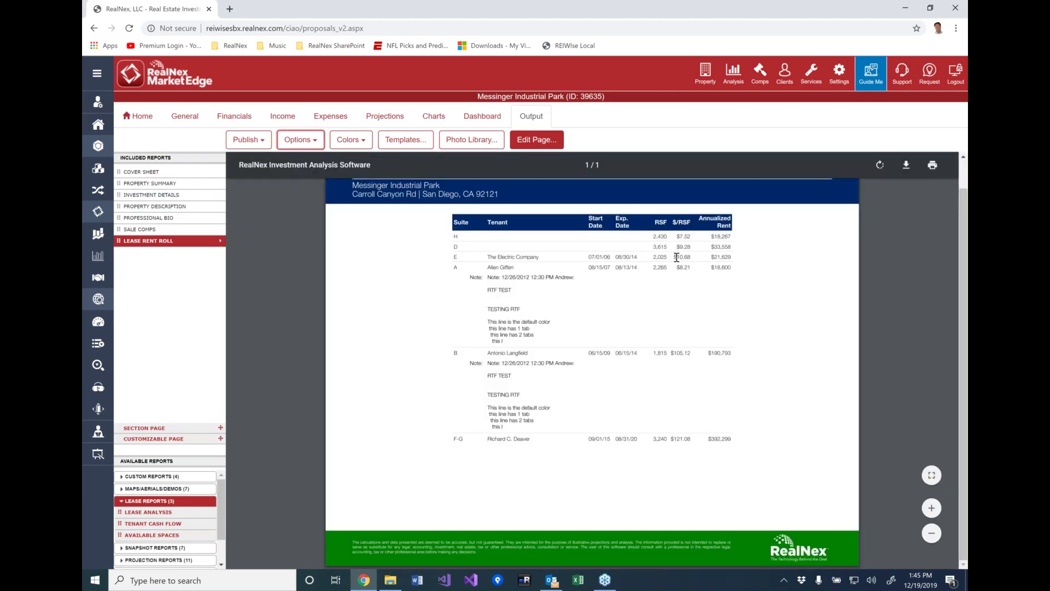
- Open the Property Summary report and enlarge its building photo to fill the full page width
{"action": "left_click", "coordinate": [201, 232]}
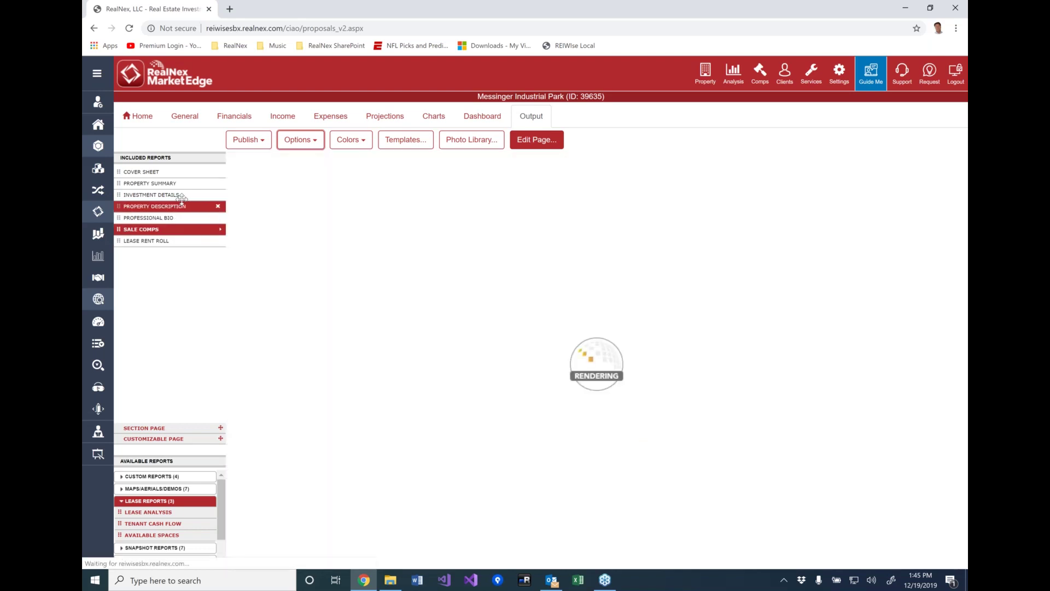
{"action": "left_click", "coordinate": [175, 184]}
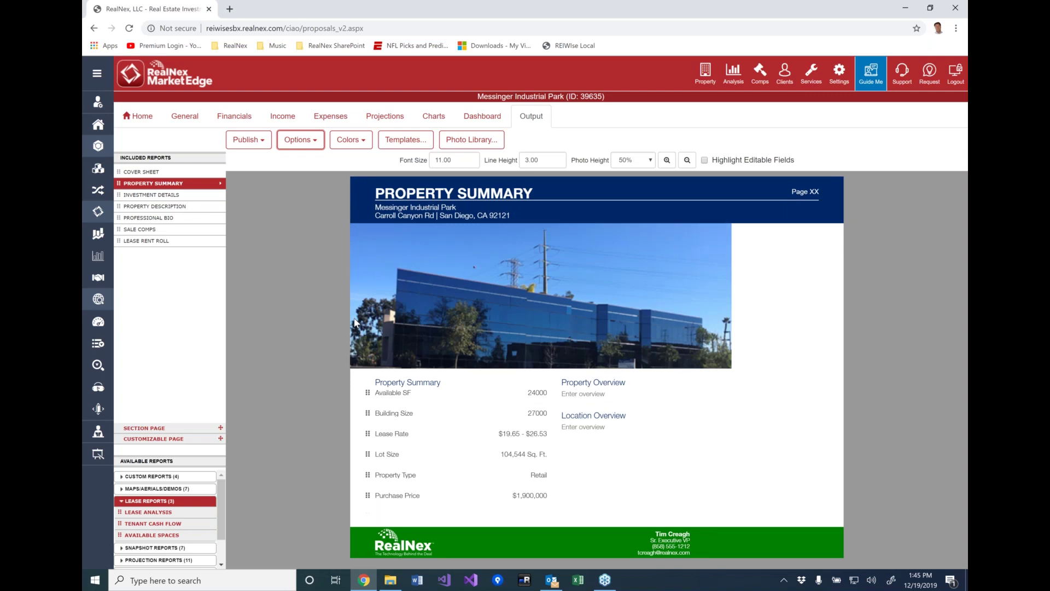
{"action": "left_click", "coordinate": [471, 311]}
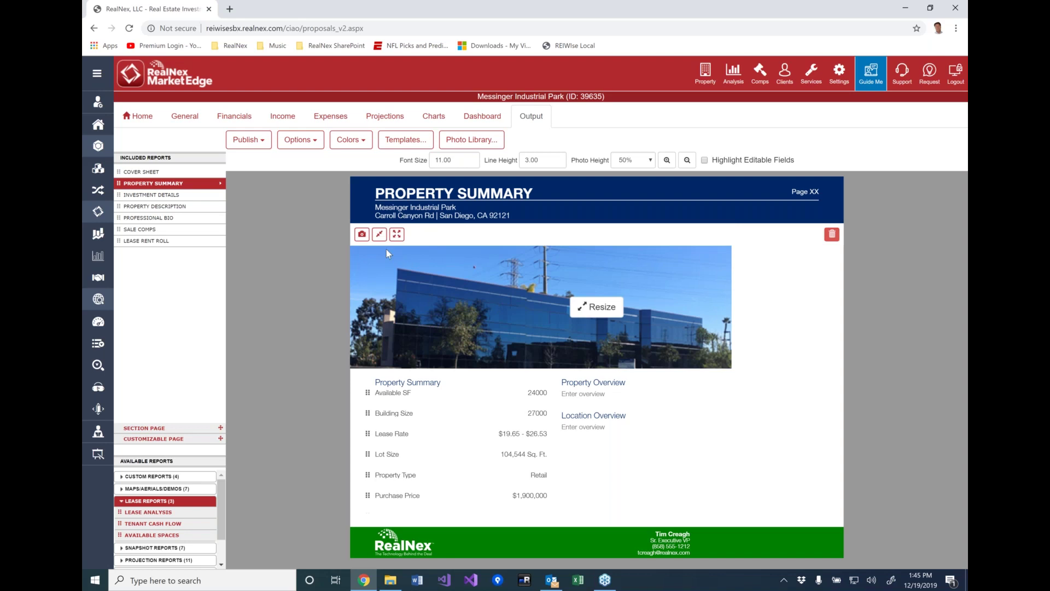
{"action": "left_click", "coordinate": [398, 236]}
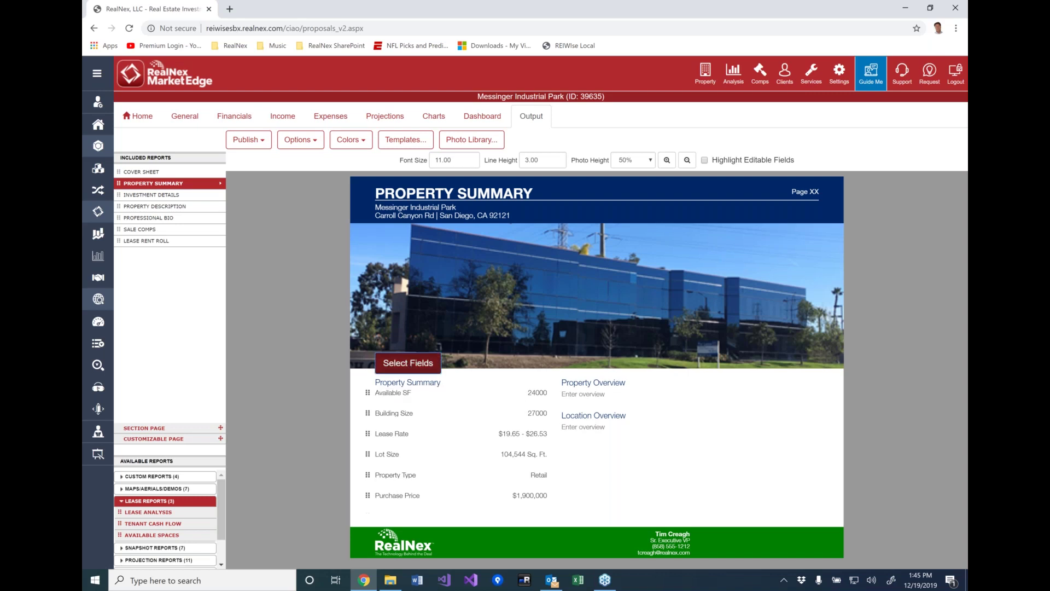
- Add the Construction Type, Dock Doors and Elevators fields to the property summary
{"action": "left_click", "coordinate": [419, 359]}
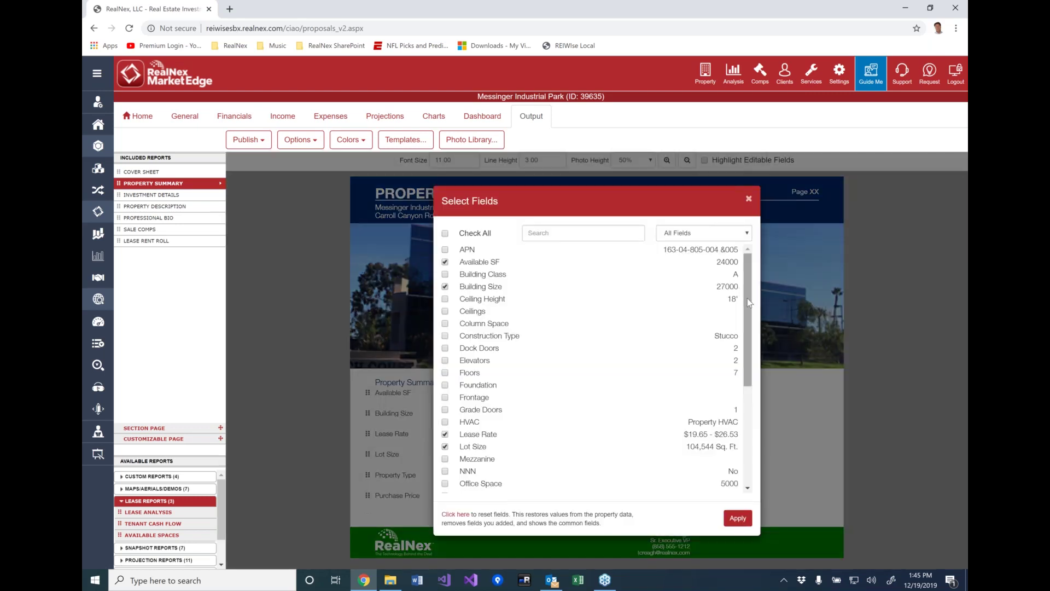
{"action": "scroll", "coordinate": [749, 311], "scroll_direction": "down", "scroll_amount": 3}
{"action": "scroll", "coordinate": [750, 312], "scroll_direction": "up", "scroll_amount": 3}
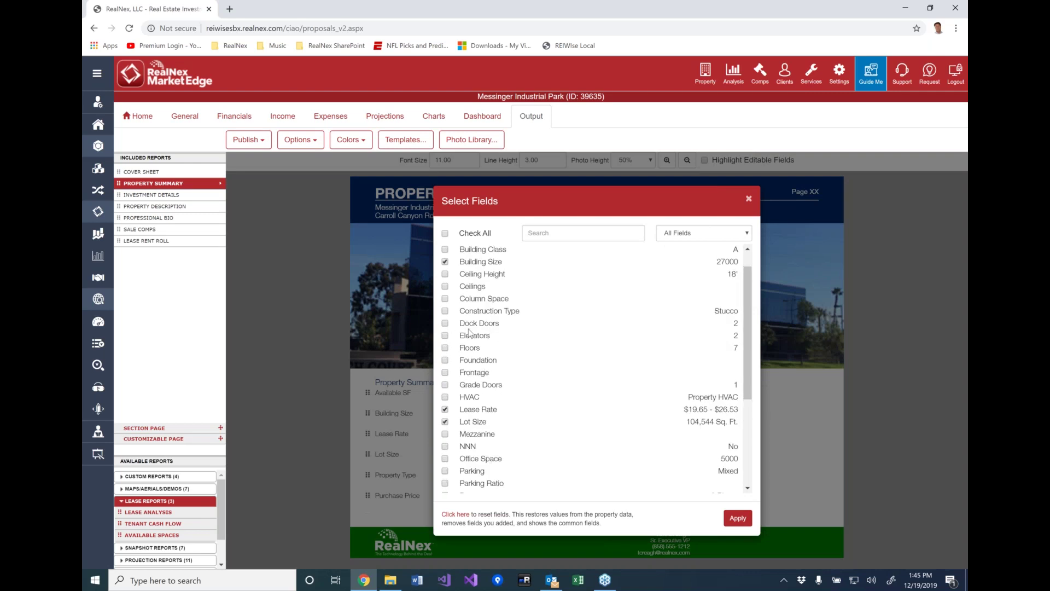
{"action": "left_click", "coordinate": [445, 312]}
{"action": "left_click", "coordinate": [446, 323]}
{"action": "left_click", "coordinate": [446, 335]}
{"action": "left_click", "coordinate": [734, 518]}
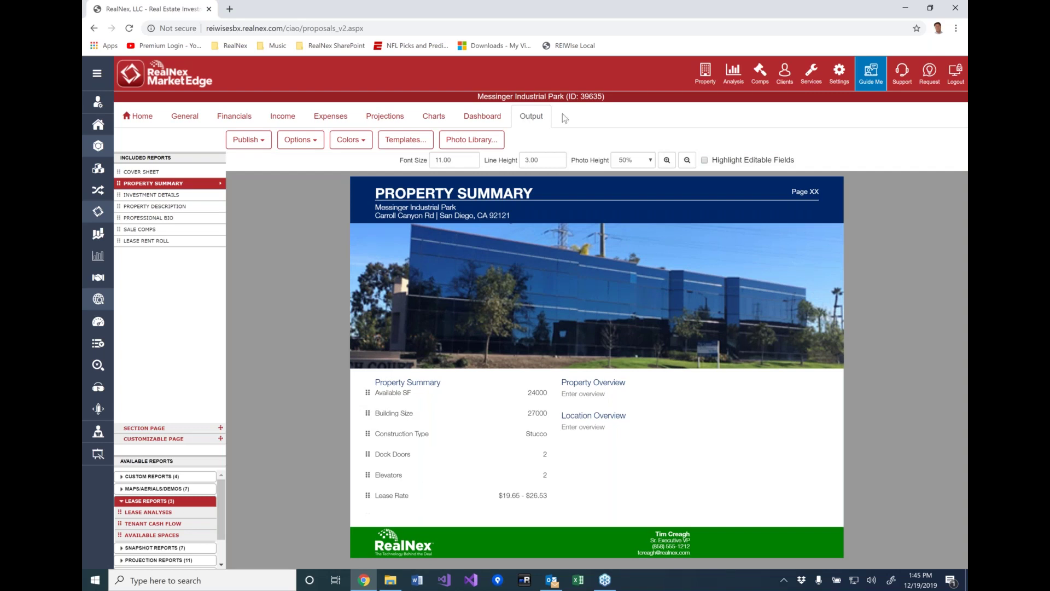
- Set the property summary's line height to 1.5
{"action": "left_click", "coordinate": [517, 158]}
{"action": "key", "text": "ctrl+a"}
{"action": "type", "text": "1.5"}
{"action": "key", "text": "Return"}
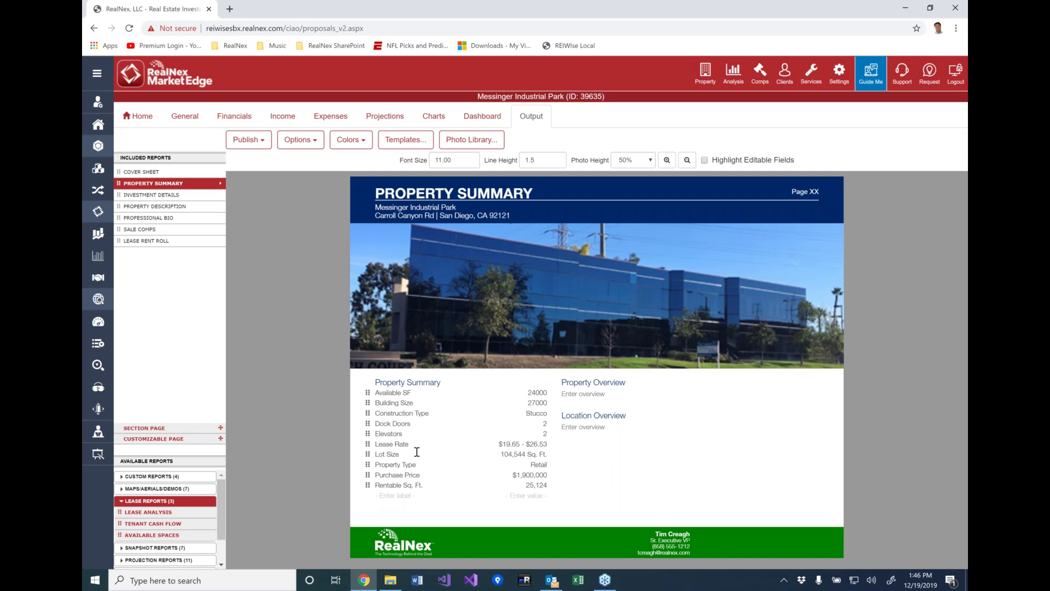
- Move Purchase Price to the start of the property summary list and replace its value with Call For Pricing
{"action": "left_click_drag", "start_coordinate": [365, 475], "coordinate": [367, 391]}
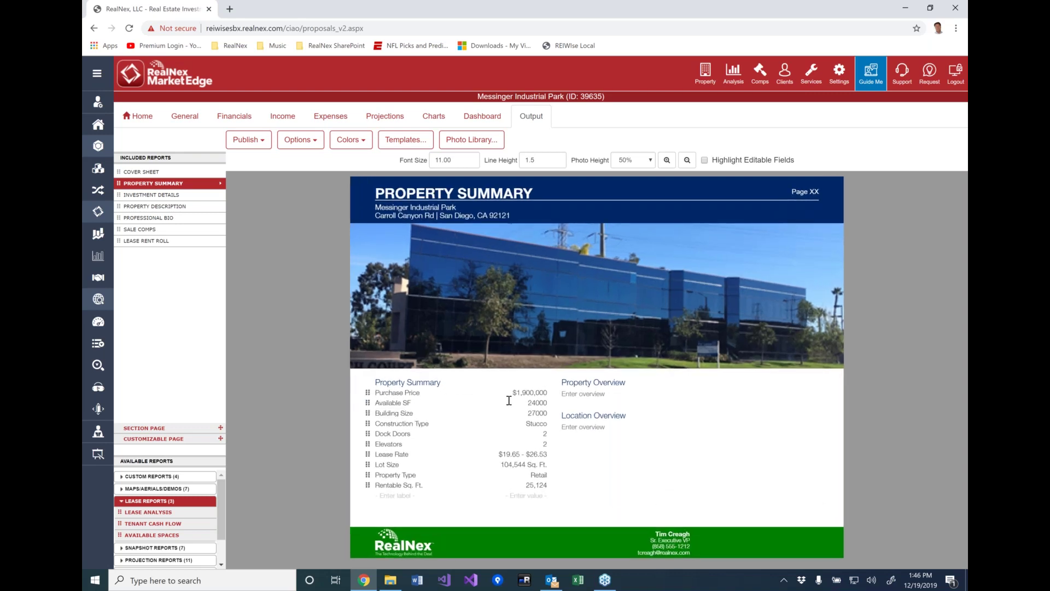
{"action": "left_click", "coordinate": [511, 394]}
{"action": "key", "text": "ctrl+a"}
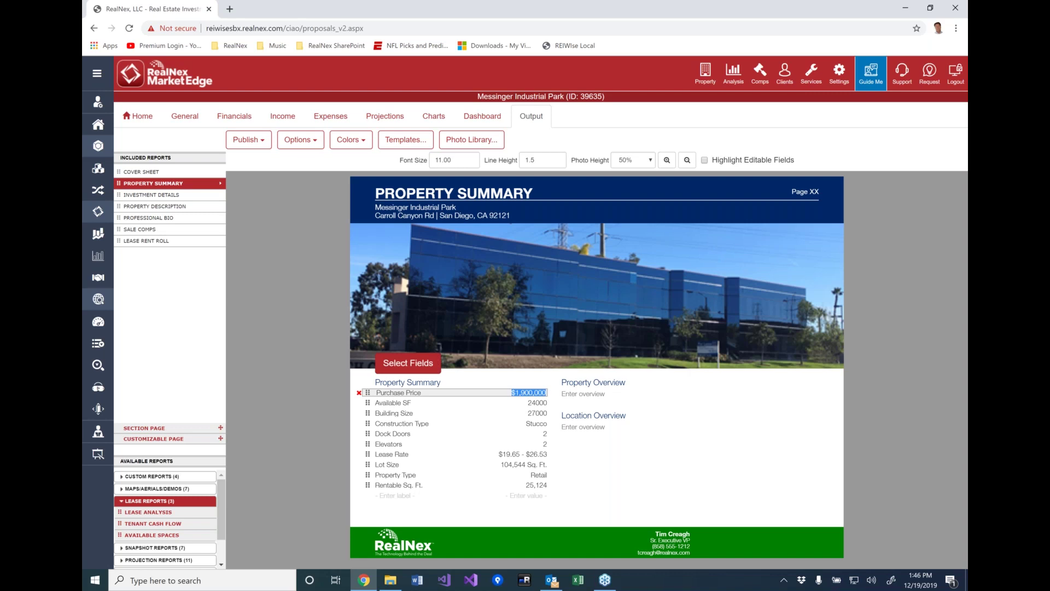
{"action": "type", "text": "Call For PRicing"}
{"action": "left_click_drag", "start_coordinate": [218, 512], "coordinate": [222, 542]}
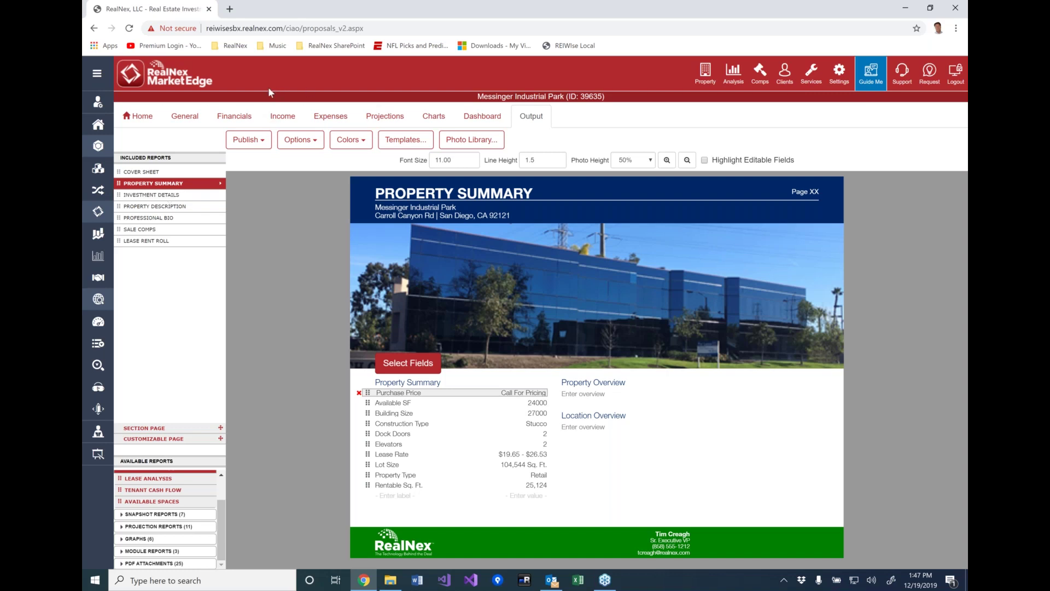
- Switch to RealNex CRM, open the Outlook integration settings and run the contacts sync
{"action": "left_click", "coordinate": [98, 171]}
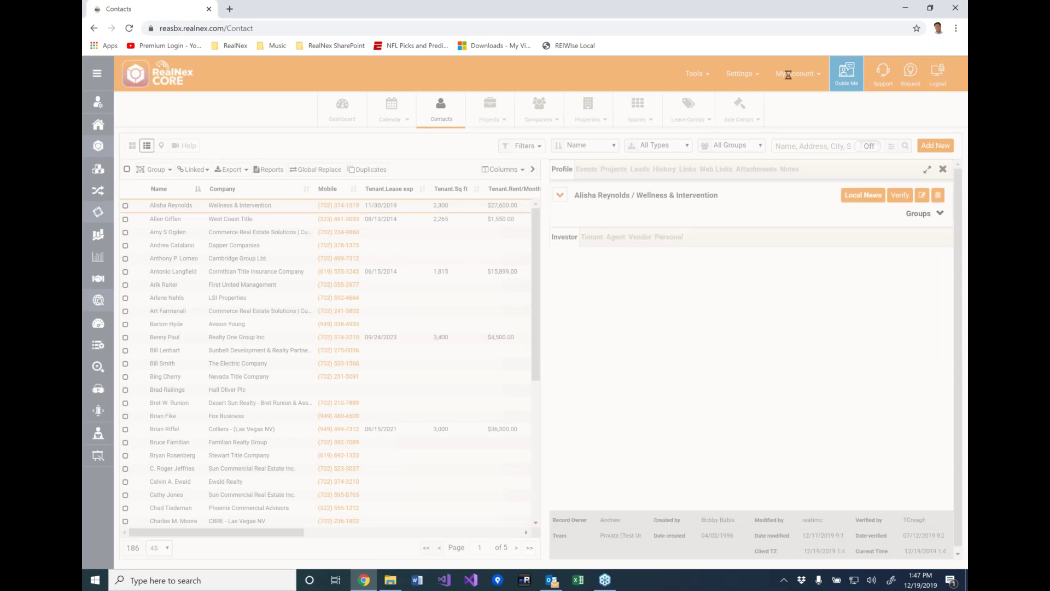
{"action": "left_click", "coordinate": [788, 74]}
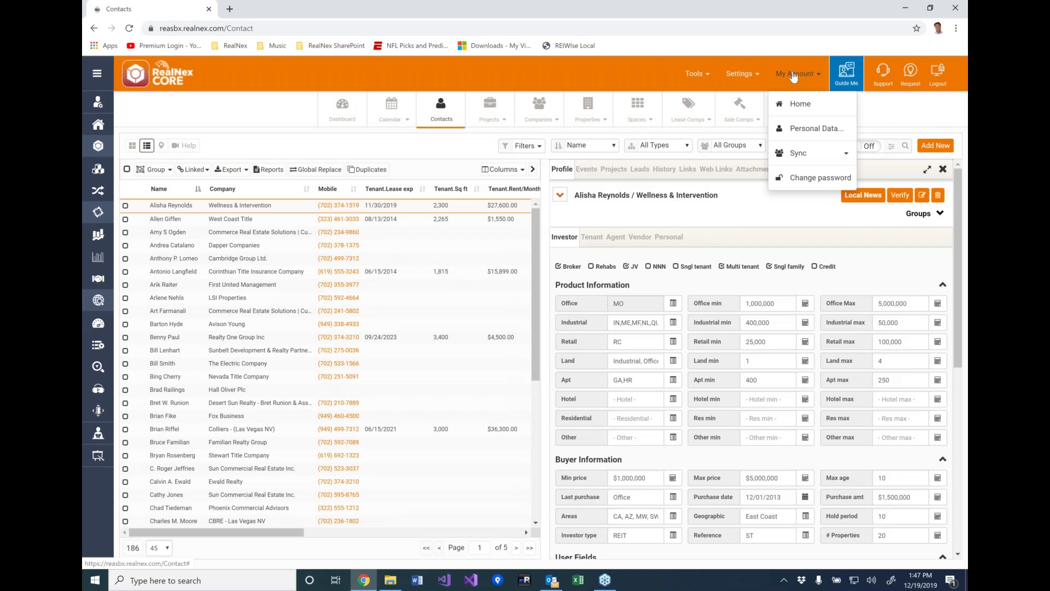
{"action": "left_click", "coordinate": [800, 157]}
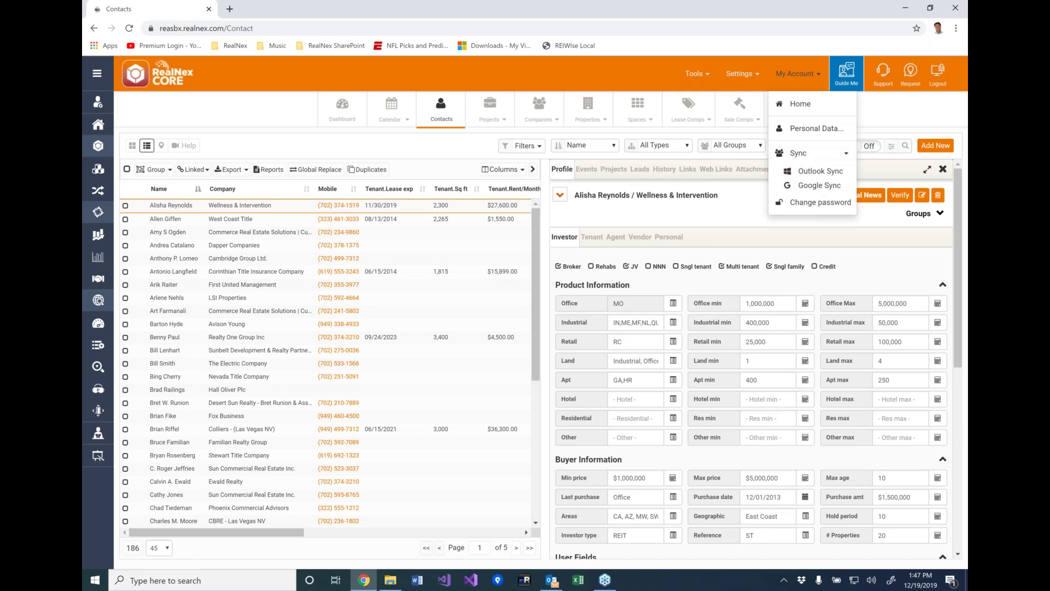
{"action": "left_click", "coordinate": [810, 173]}
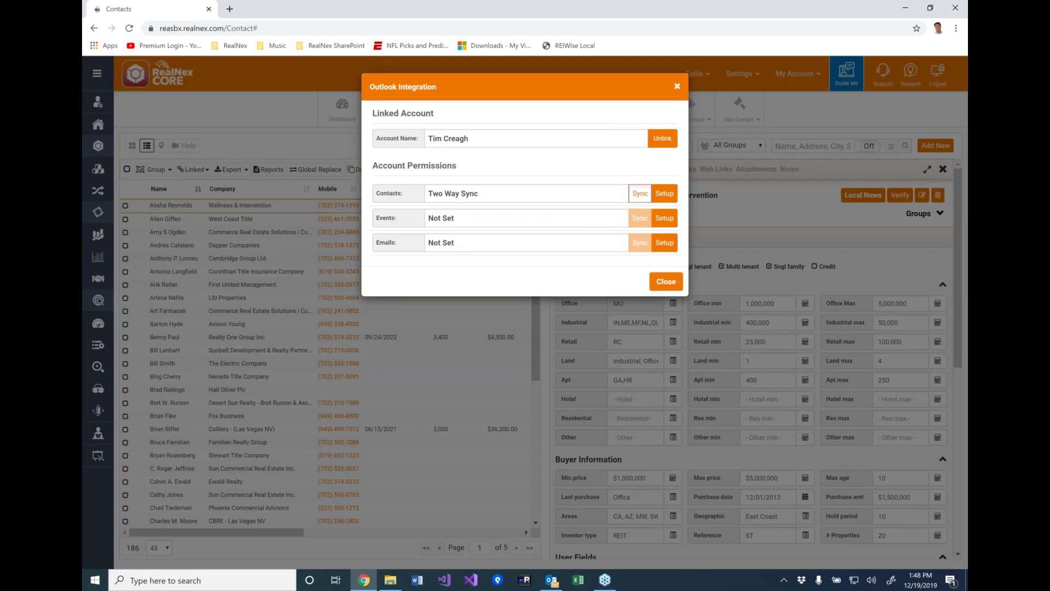
{"action": "left_click", "coordinate": [640, 193]}
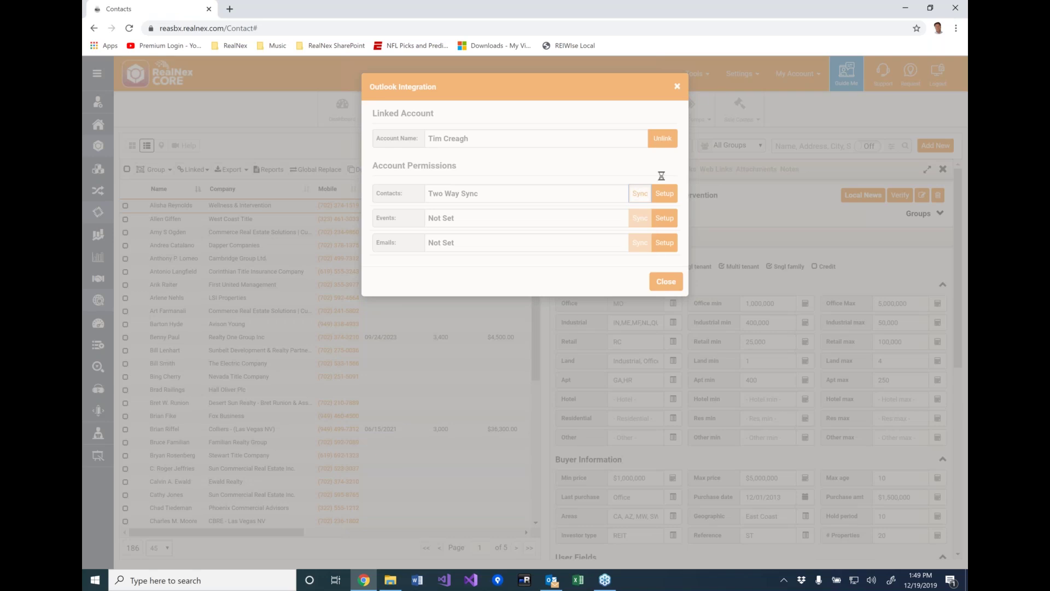
- Restart the browser without the Google tab and log in at realnex.com with the saved credentials
{"action": "left_click", "coordinate": [952, 7]}
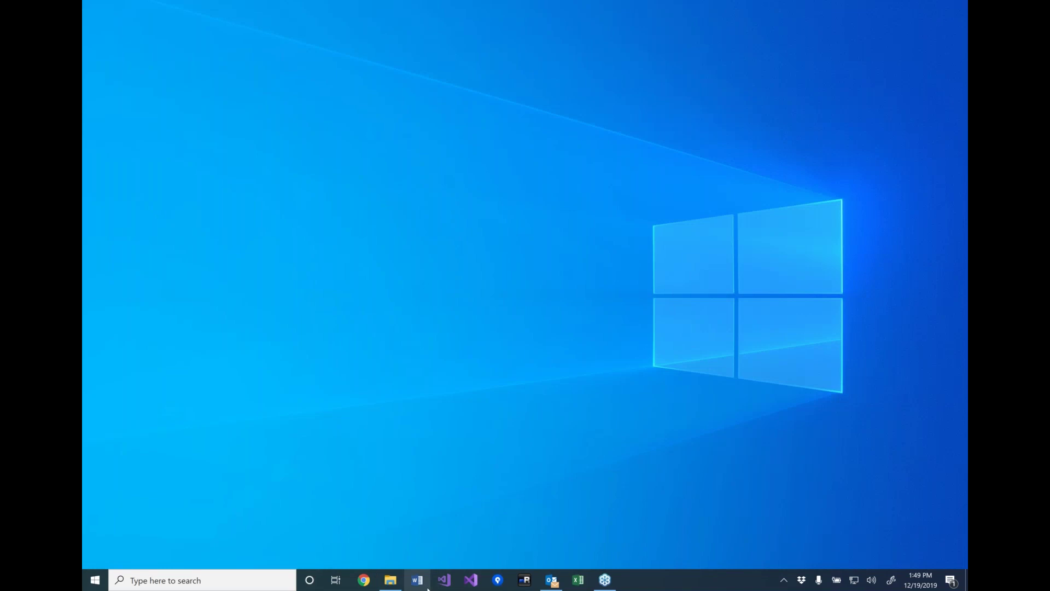
{"action": "mouse_move", "coordinate": [554, 585]}
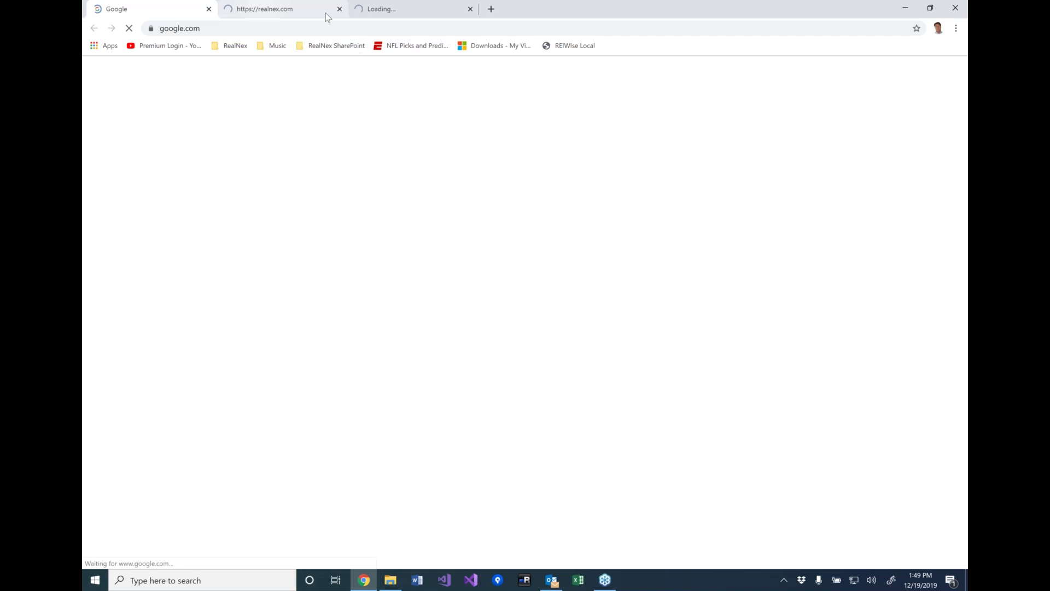
{"action": "left_click", "coordinate": [209, 9]}
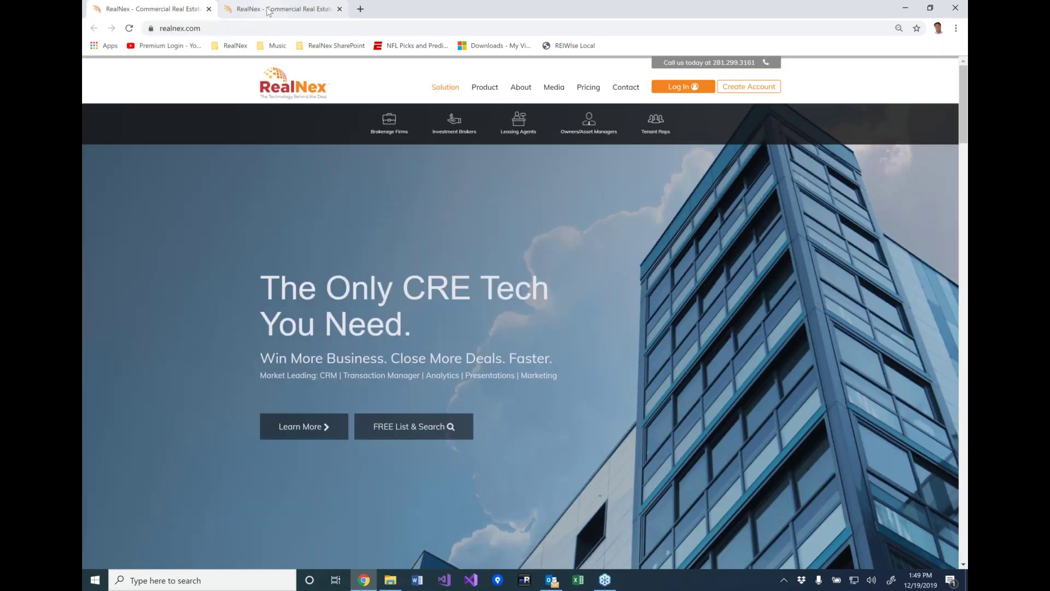
{"action": "left_click", "coordinate": [268, 12]}
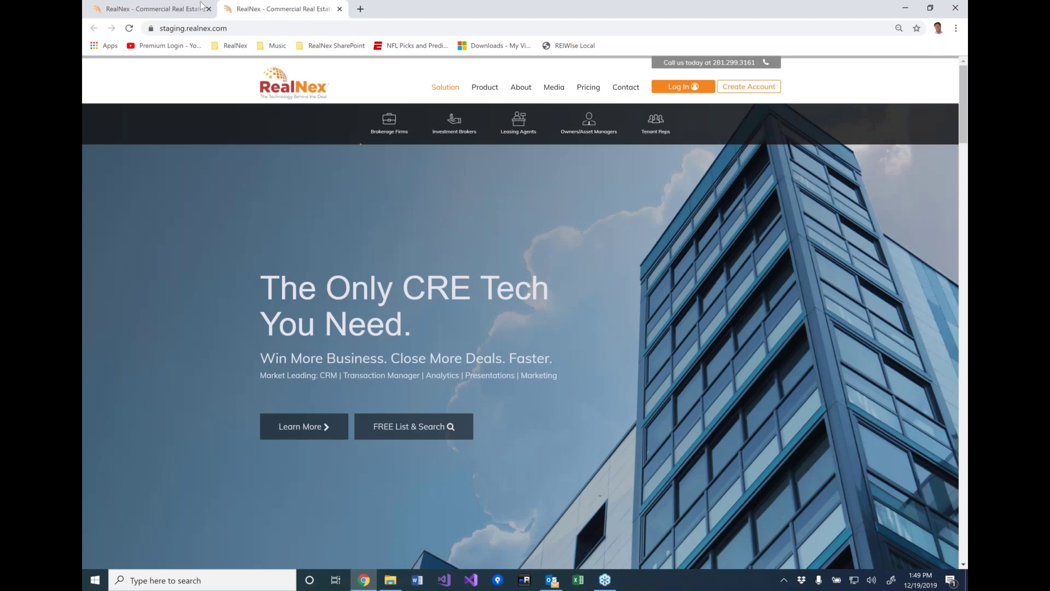
{"action": "left_click", "coordinate": [171, 9]}
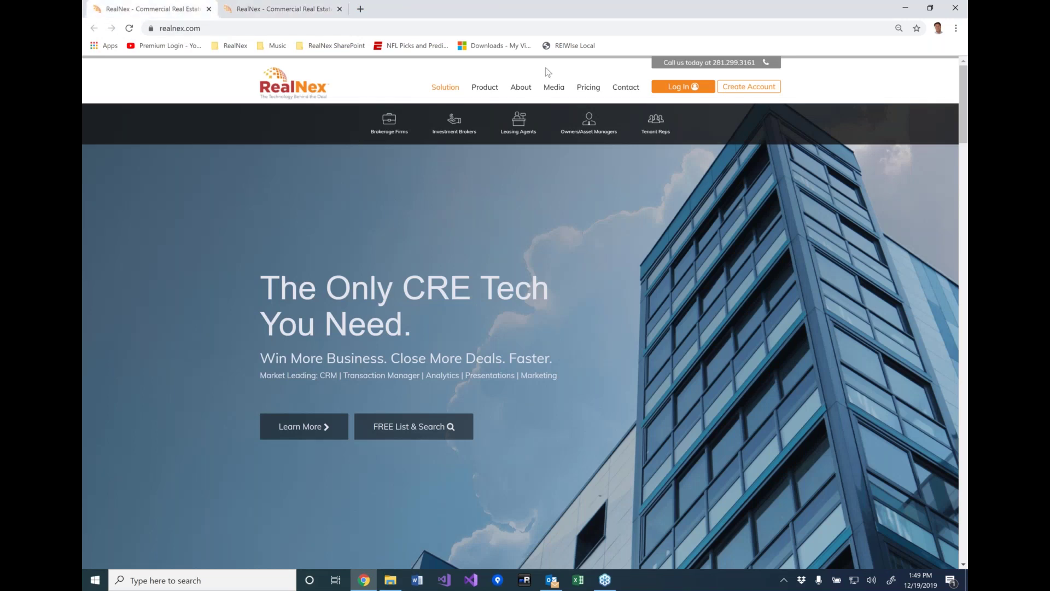
{"action": "left_click", "coordinate": [687, 88]}
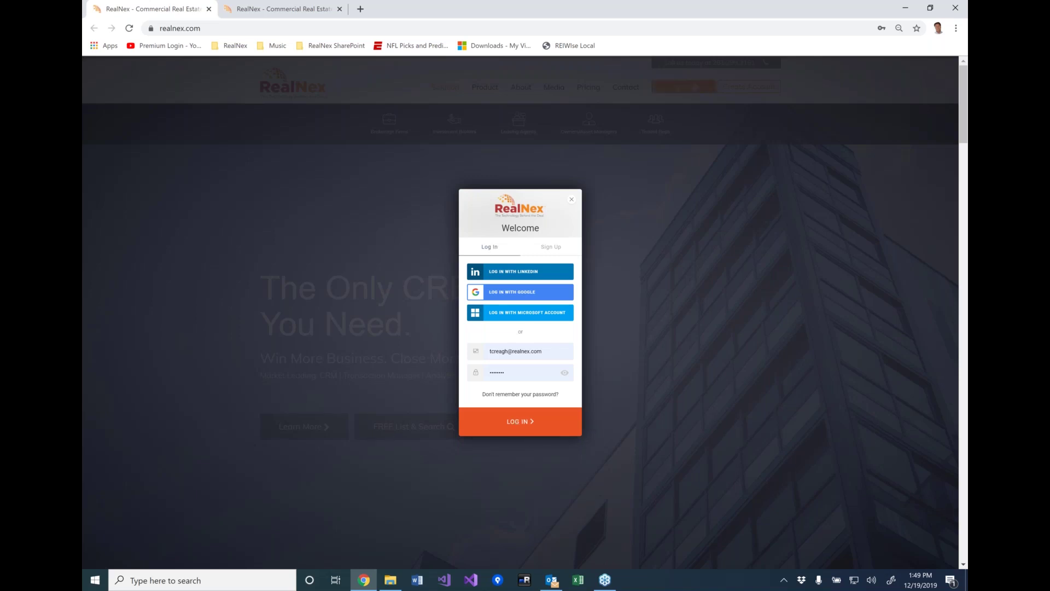
{"action": "left_click", "coordinate": [520, 421]}
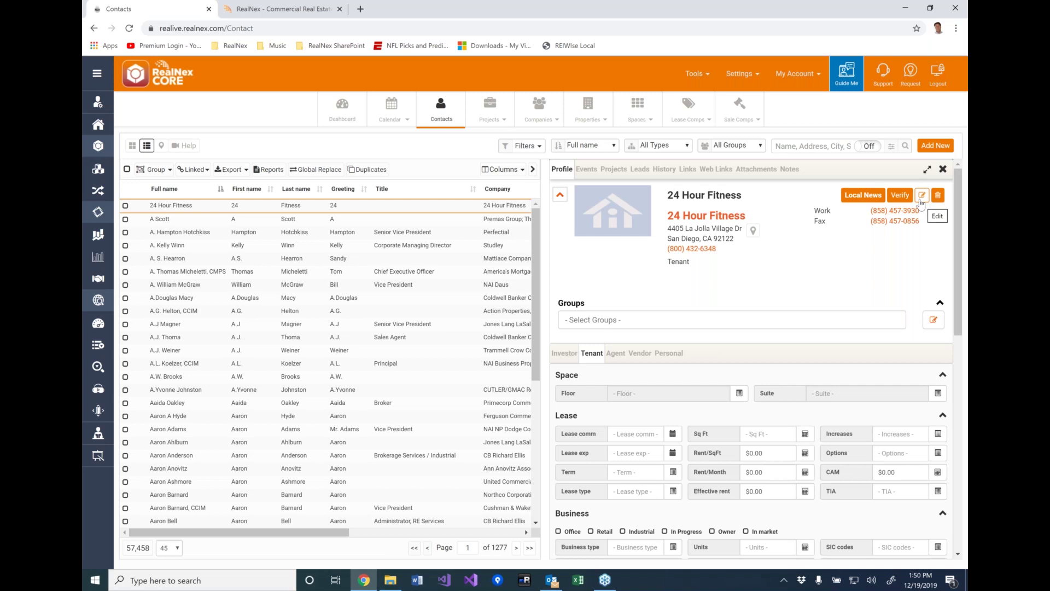
- Start a new contact, view the timeline templates available for its sequence, and close the template list without choosing one
{"action": "right_click", "coordinate": [940, 148]}
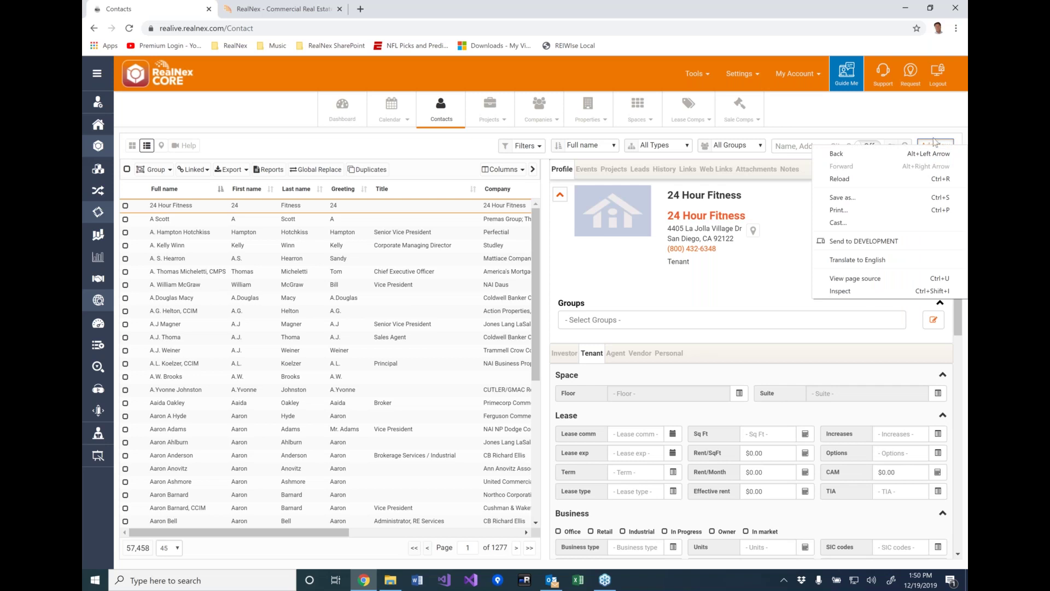
{"action": "key", "text": "Escape"}
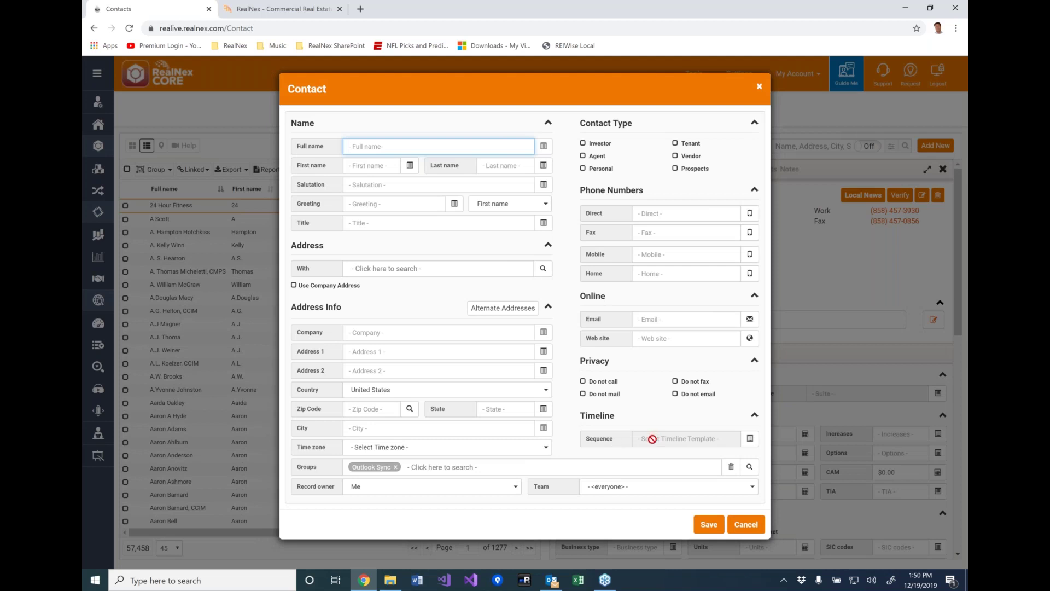
{"action": "left_click", "coordinate": [750, 438]}
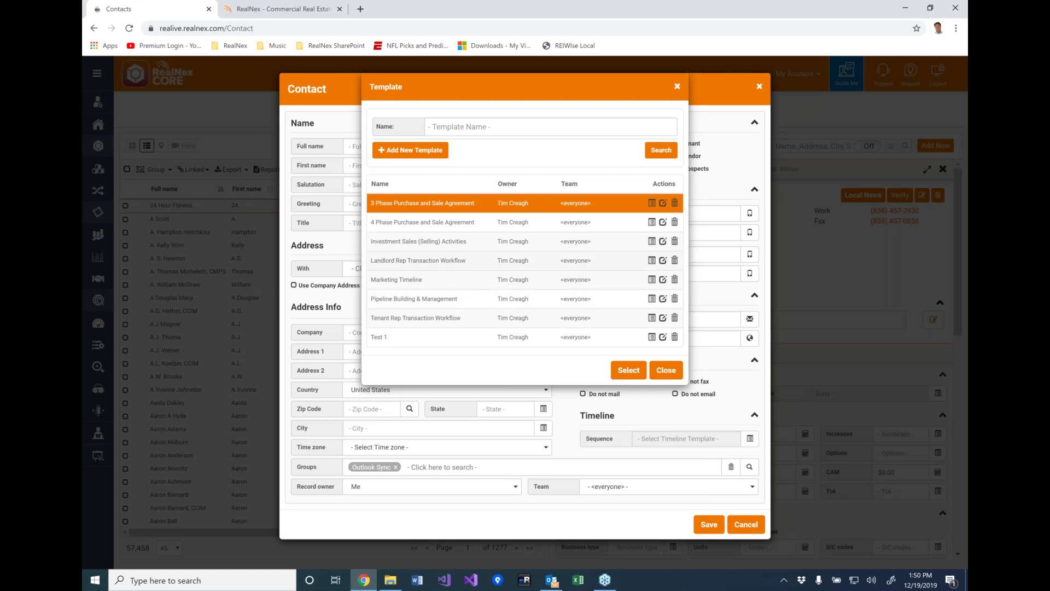
{"action": "left_click", "coordinate": [659, 371]}
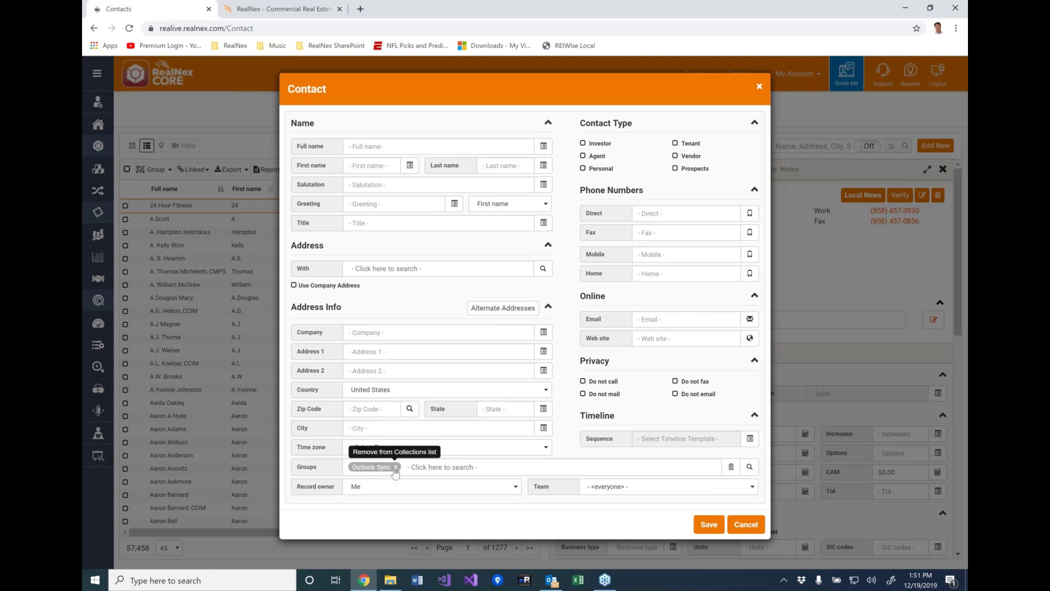
- Remove the Outlook Sync group from the new contact and view the list of available groups without adding one
{"action": "left_click", "coordinate": [395, 467]}
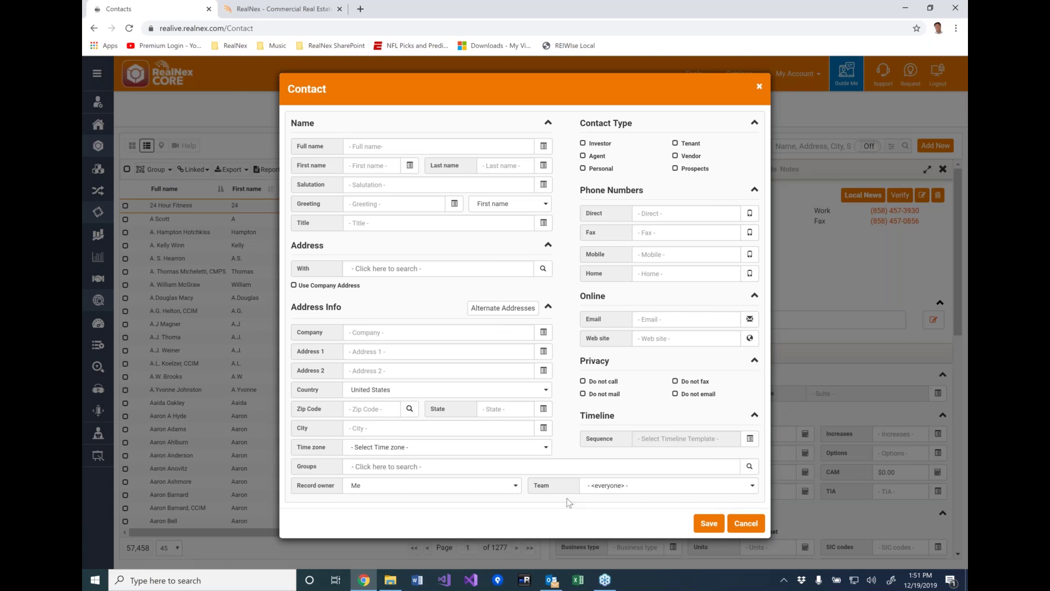
{"action": "left_click", "coordinate": [750, 466]}
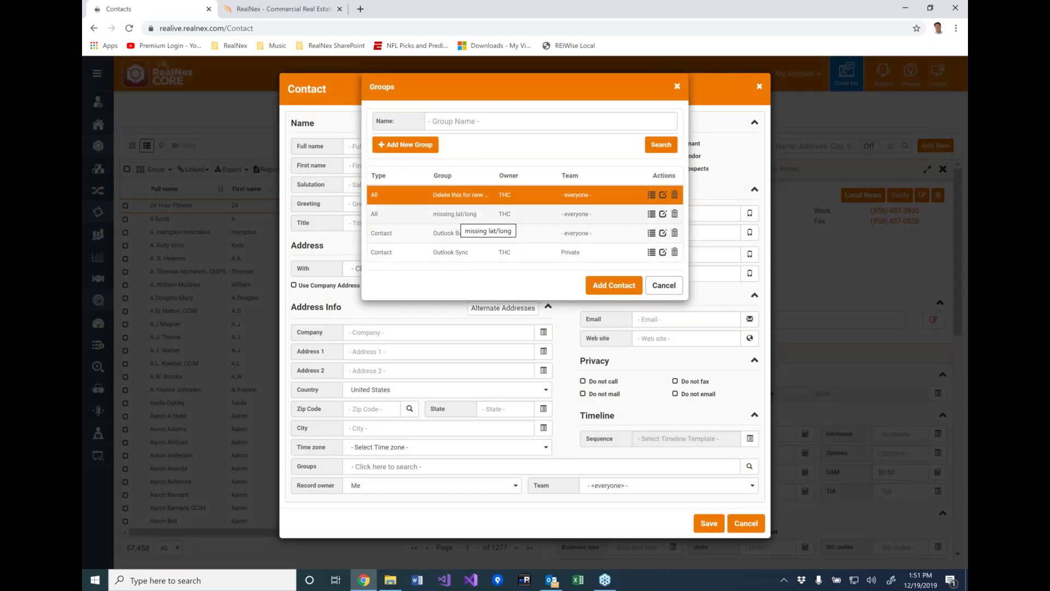
{"action": "left_click", "coordinate": [677, 87]}
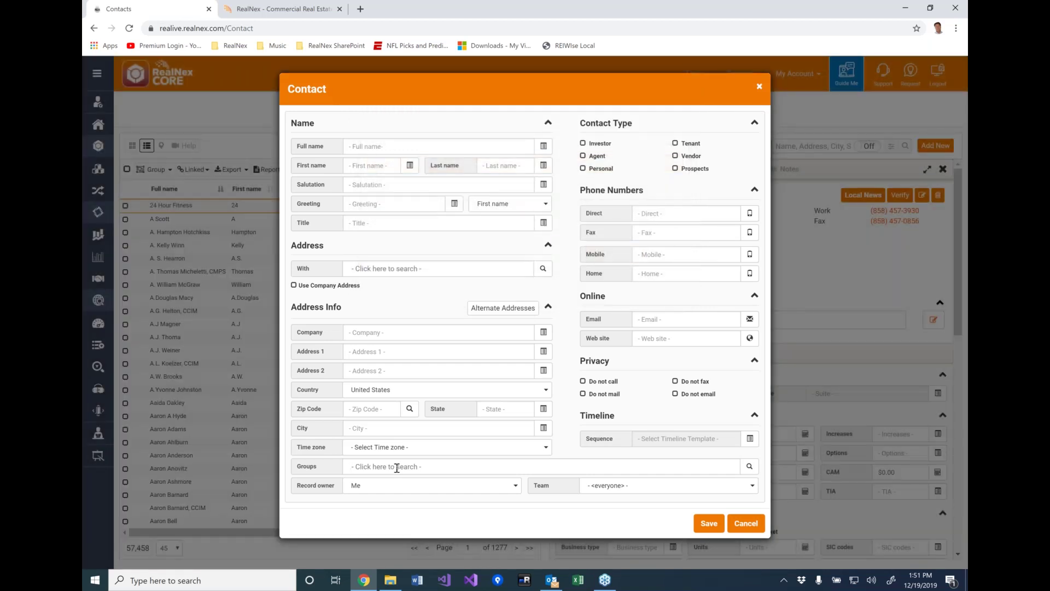
- Add the missing lat/long and Outlook Backup groups to the new contact by searching for their names in the groups field
{"action": "left_click", "coordinate": [397, 468]}
{"action": "type", "text": "mis"}
{"action": "left_click", "coordinate": [394, 487]}
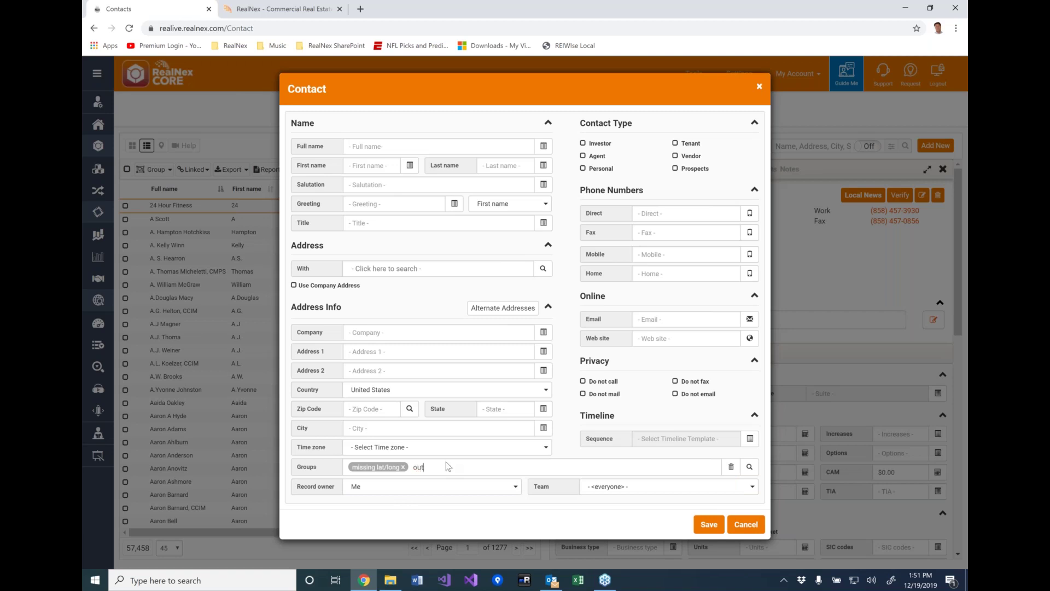
{"action": "left_click", "coordinate": [416, 485]}
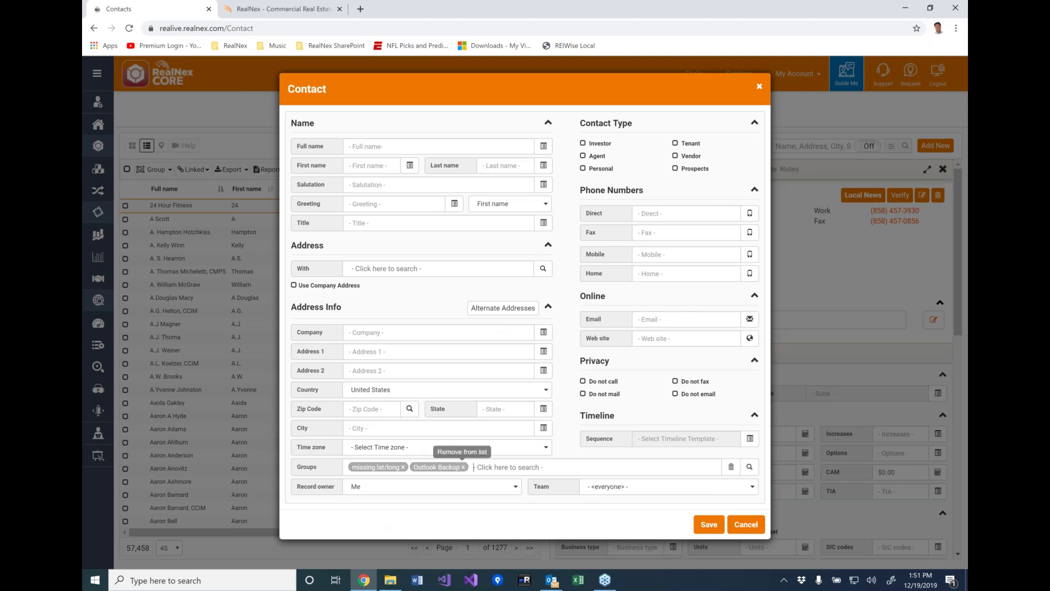
- Remove the Outlook Backup and missing lat/long groups, and cancel the new contact without saving
{"action": "left_click", "coordinate": [464, 468]}
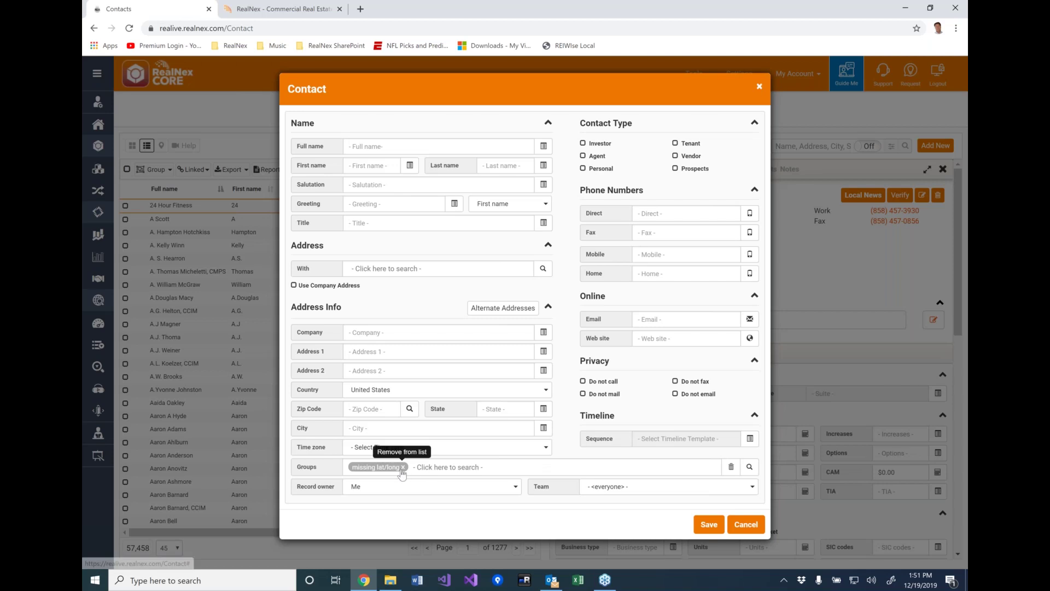
{"action": "left_click", "coordinate": [404, 468]}
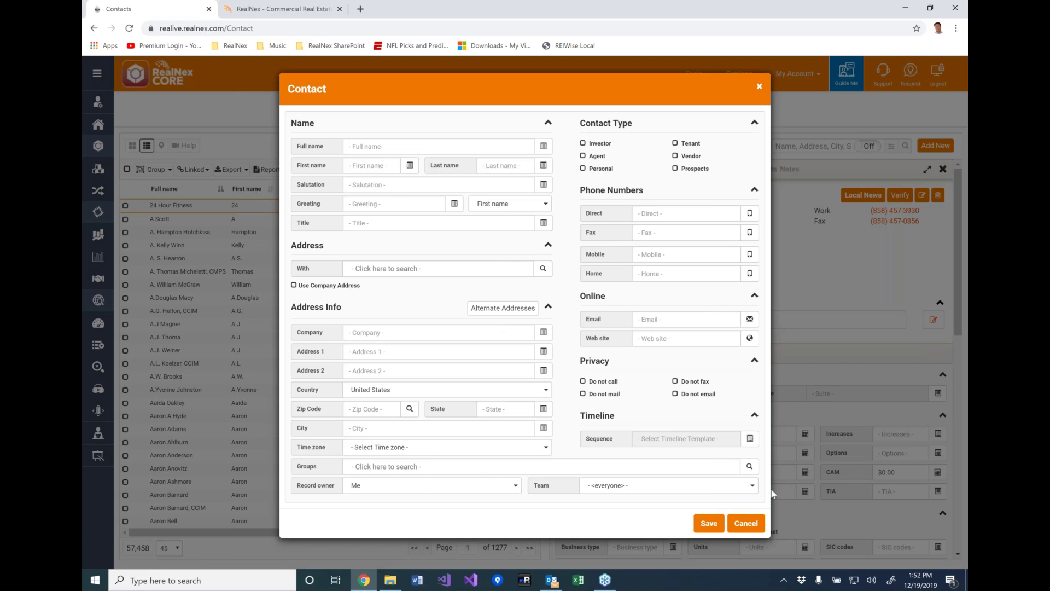
{"action": "left_click", "coordinate": [753, 524]}
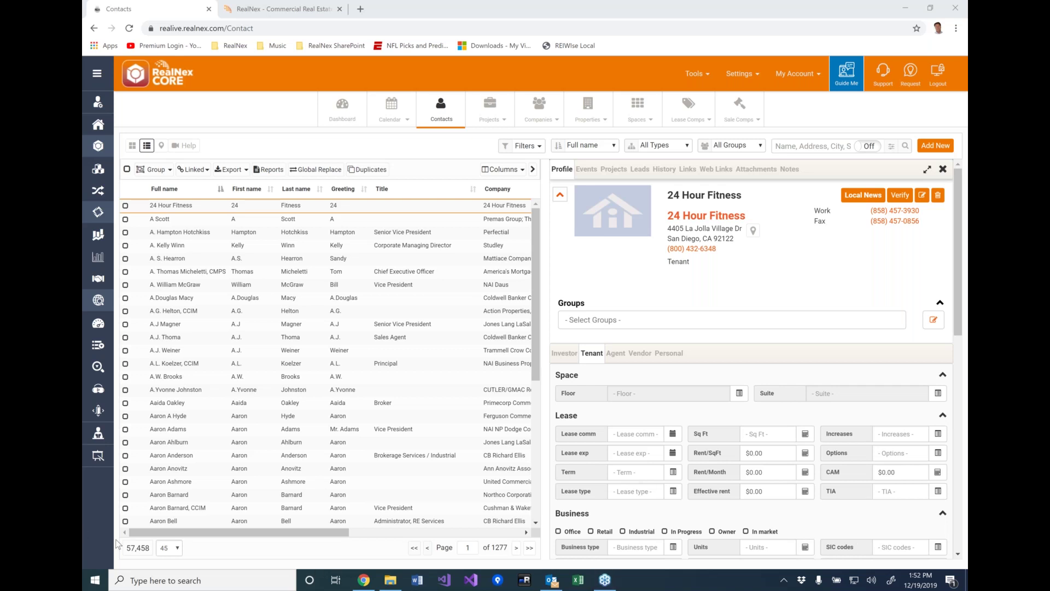
- Open the MarketEdge Deal Room administration page from the CRM
{"action": "left_click", "coordinate": [98, 278]}
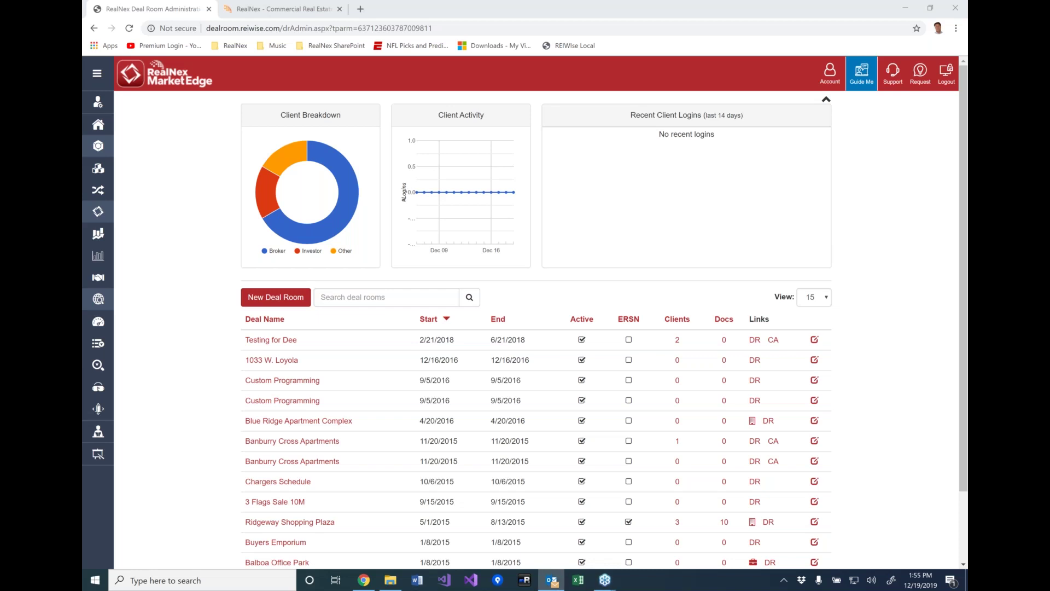
{"action": "left_click", "coordinate": [955, 9]}
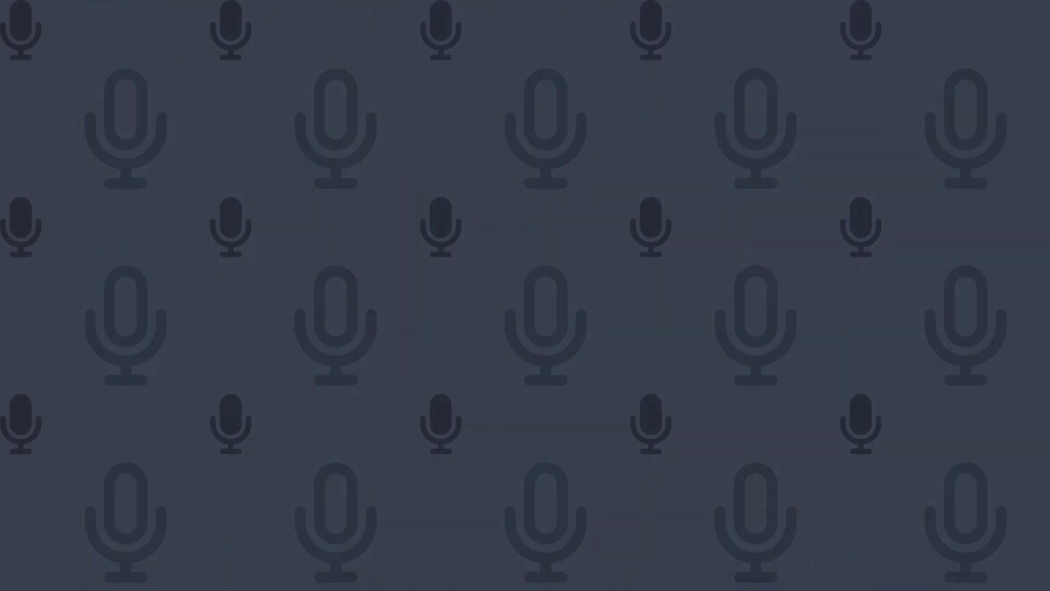